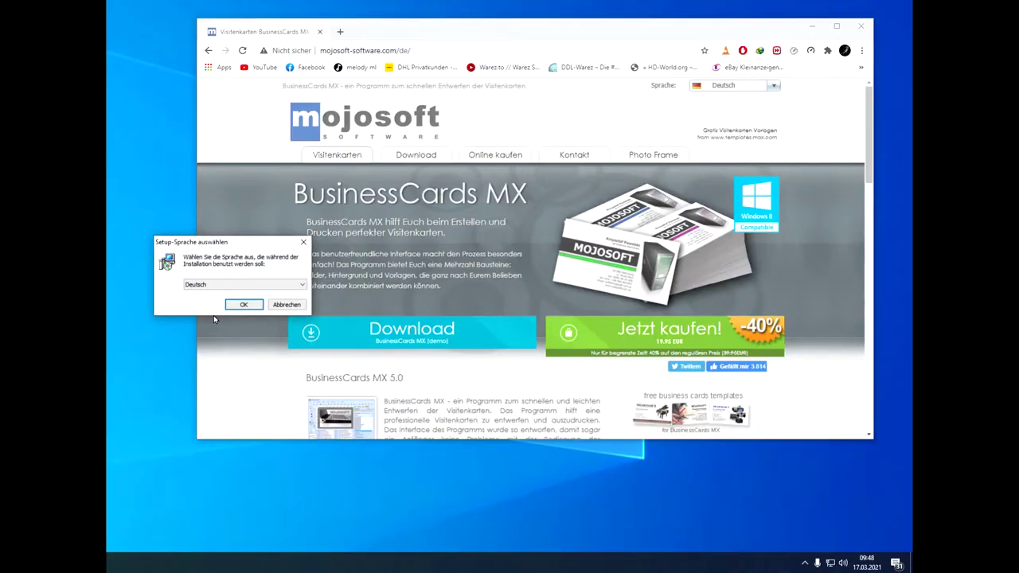
# Install BusinessCards MX in German with the licence accepted and the BusinessCards MX start menu folder, and launch it on finishing.
pyautogui.click(241, 307)
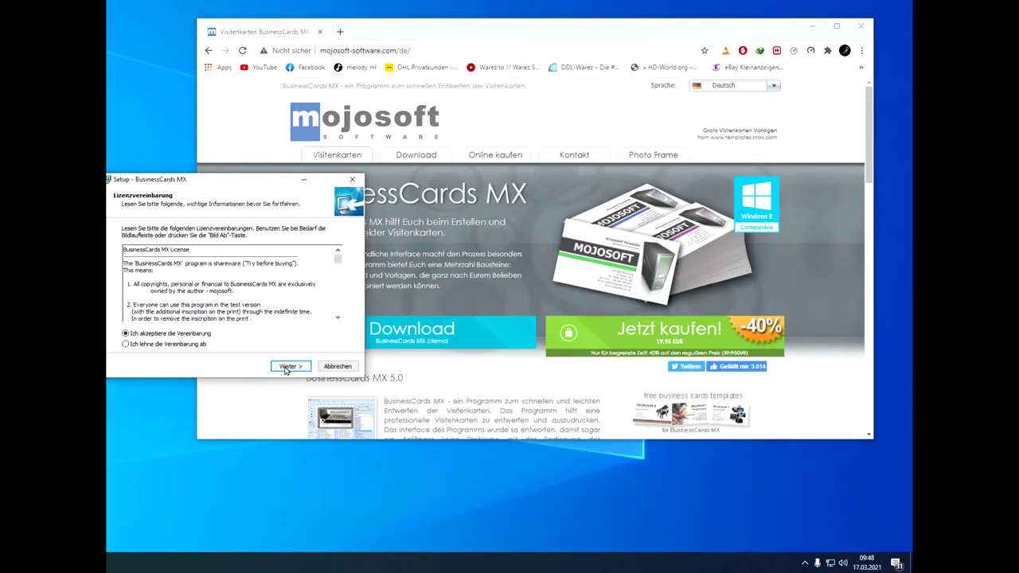
pyautogui.click(288, 366)
pyautogui.click(290, 367)
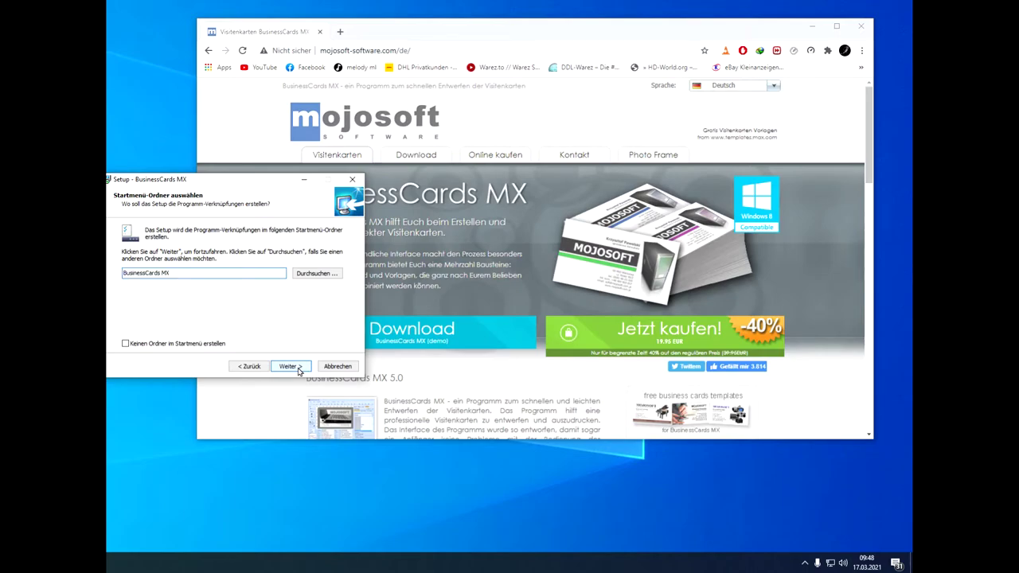
pyautogui.click(294, 368)
pyautogui.click(290, 366)
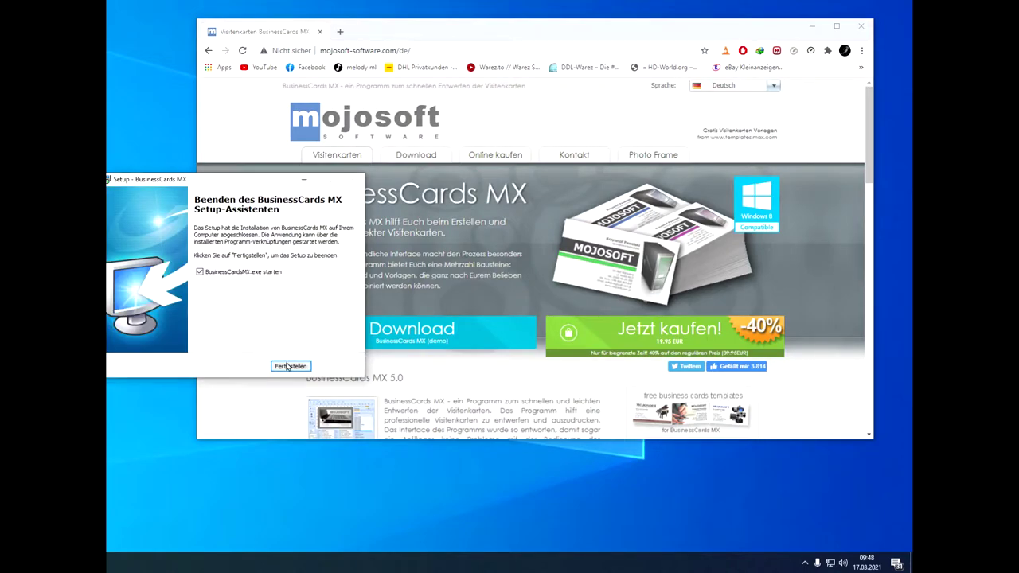
pyautogui.click(306, 366)
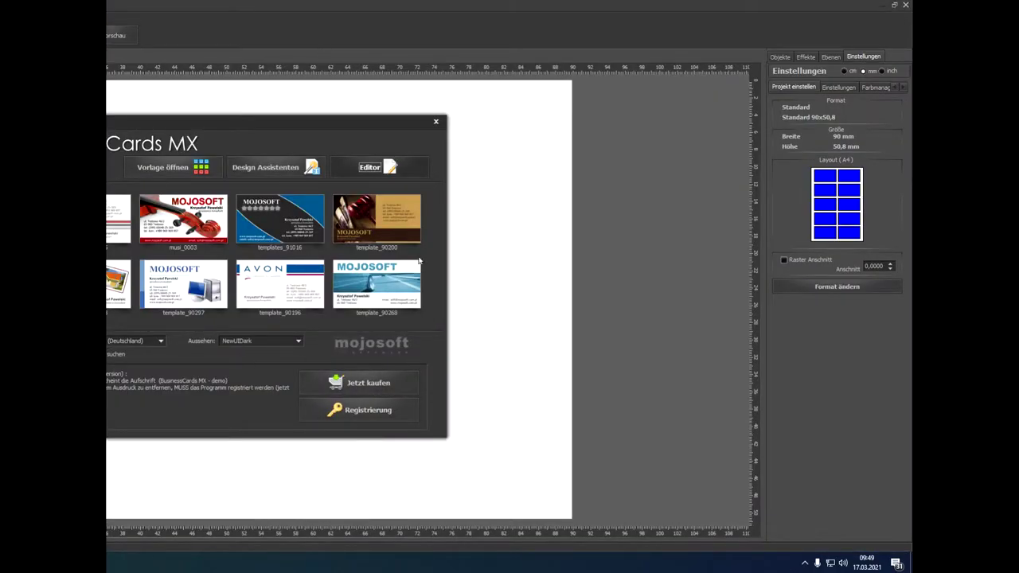
# Register the program from the start window and open the editor with an empty card.
pyautogui.click(383, 412)
pyautogui.moveTo(264, 209); pyautogui.dragTo(449, 184)
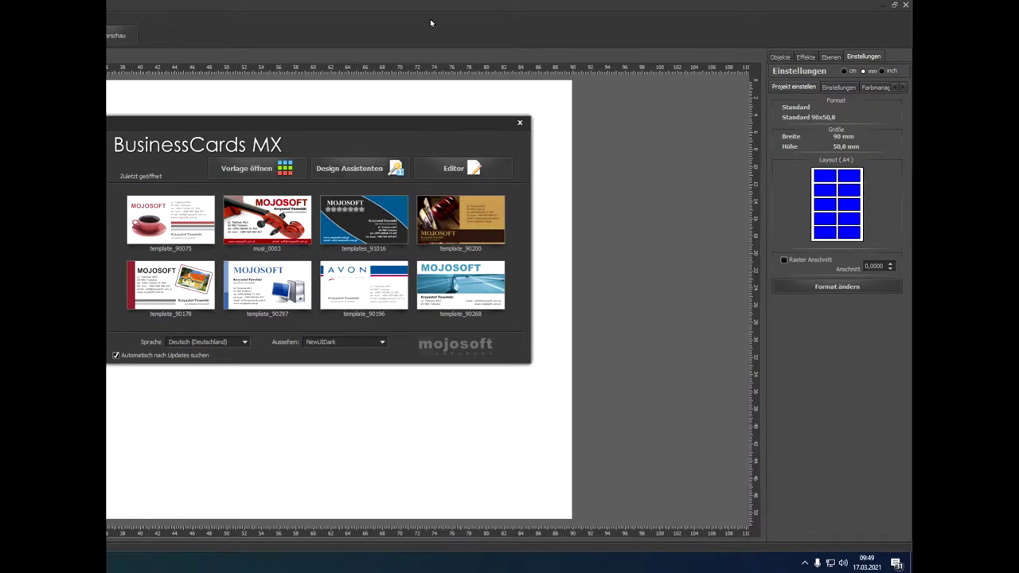
pyautogui.click(284, 8)
pyautogui.click(474, 170)
# Restore the editor window from its maximized state, move it to the screen corner and enlarge it to fill the visible desktop.
pyautogui.doubleClick(337, 7)
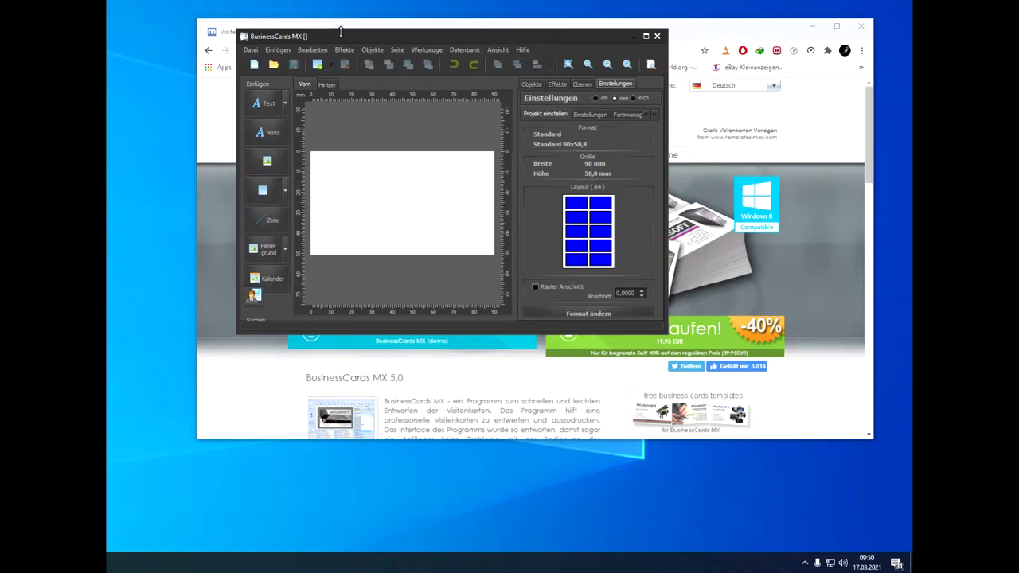
pyautogui.moveTo(340, 31); pyautogui.dragTo(347, 37)
pyautogui.click(491, 46)
pyautogui.moveTo(911, 16); pyautogui.dragTo(357, 18)
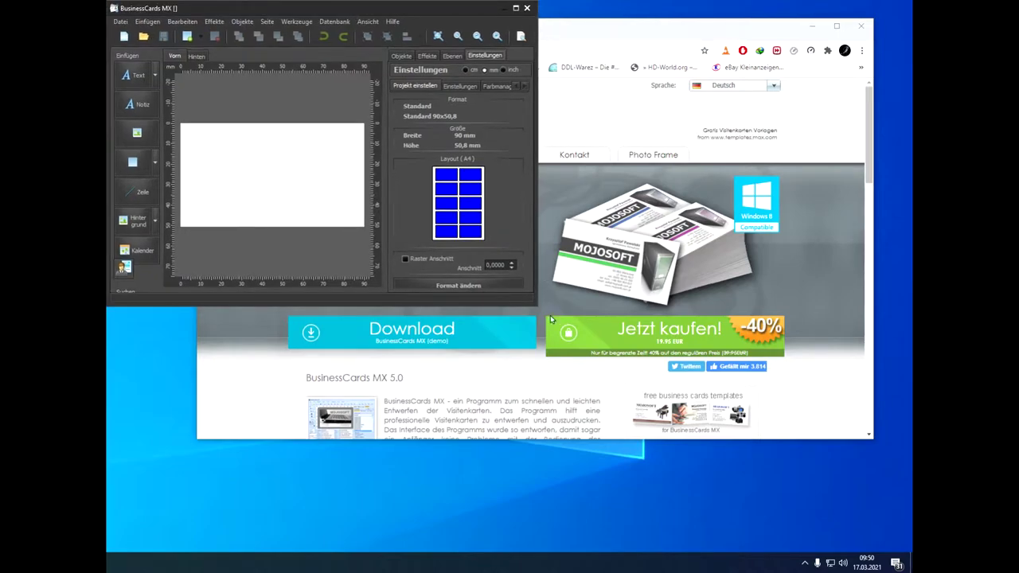
pyautogui.moveTo(534, 303); pyautogui.dragTo(903, 549)
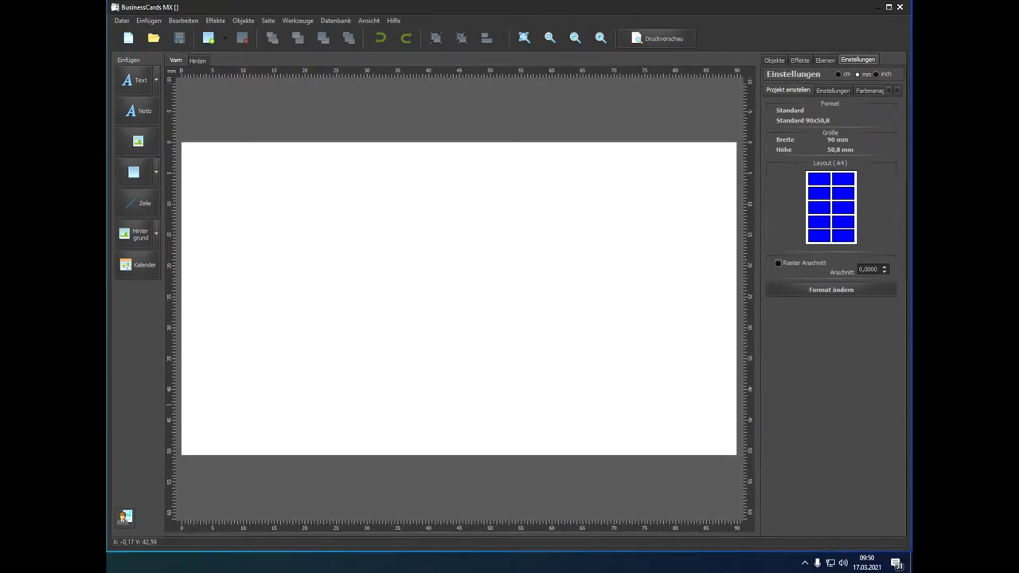
# Switch to the Chrome browser and run a Google image search for "nails HD Wallpaper".
pyautogui.hotkey('alt', 'Tab')
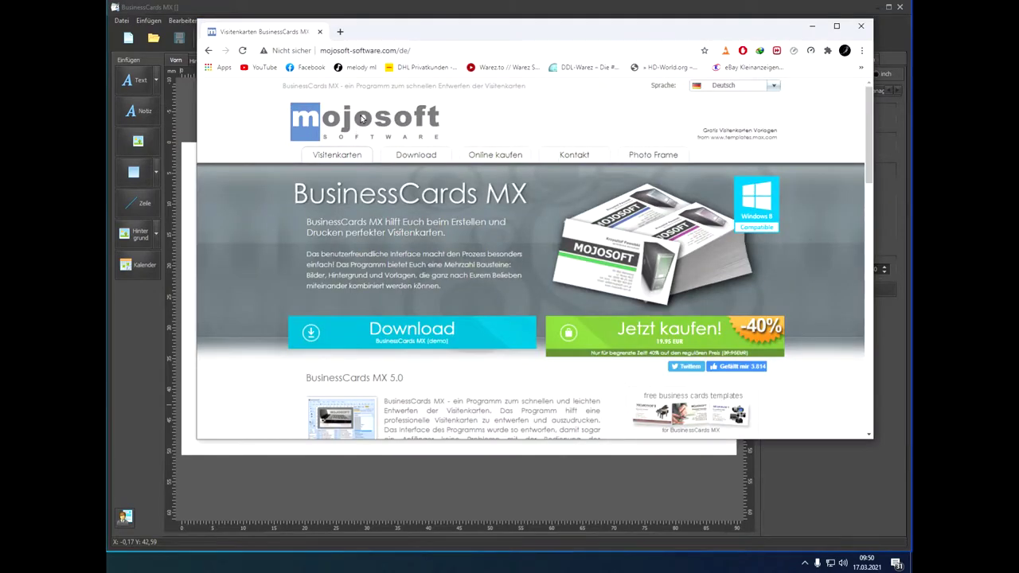
pyautogui.click(436, 52)
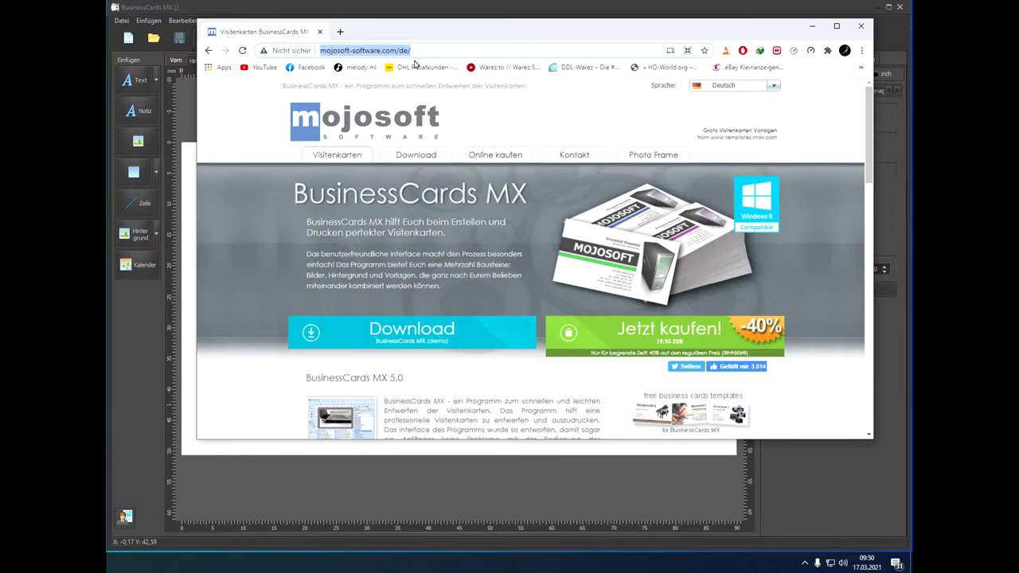
pyautogui.write('na')
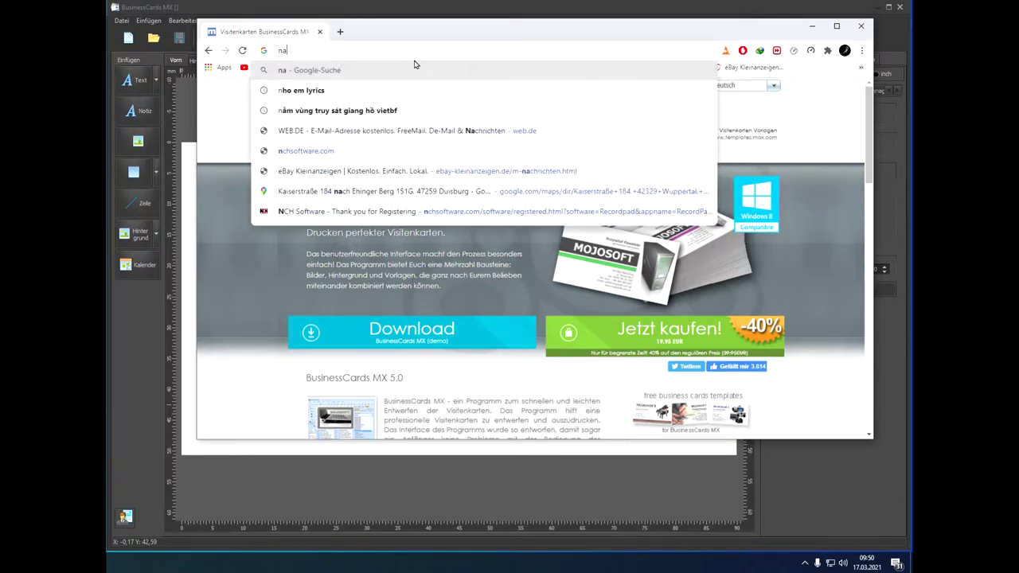
pyautogui.write('ils HD ')
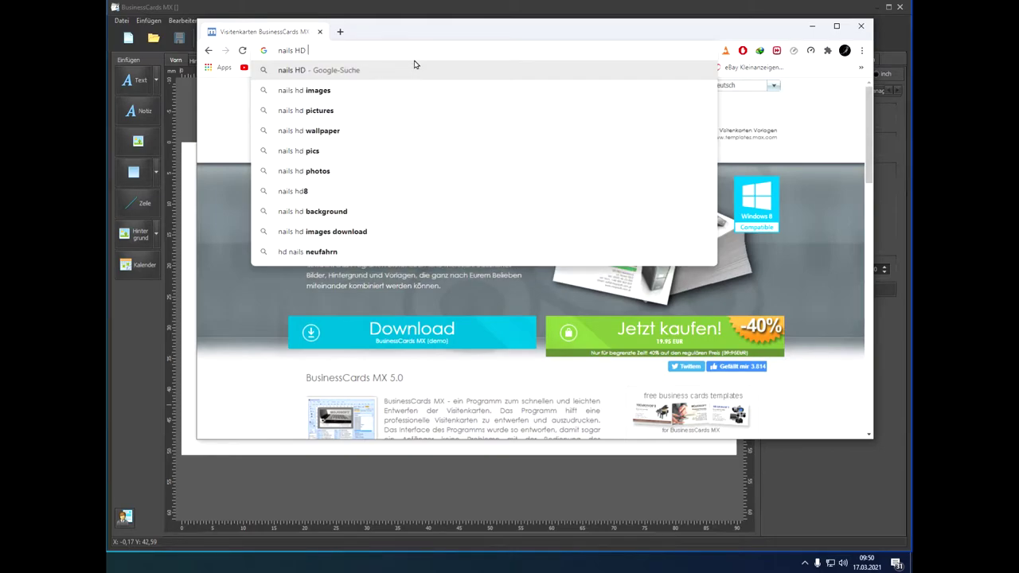
pyautogui.write('Wallpaper')
pyautogui.press('Return')
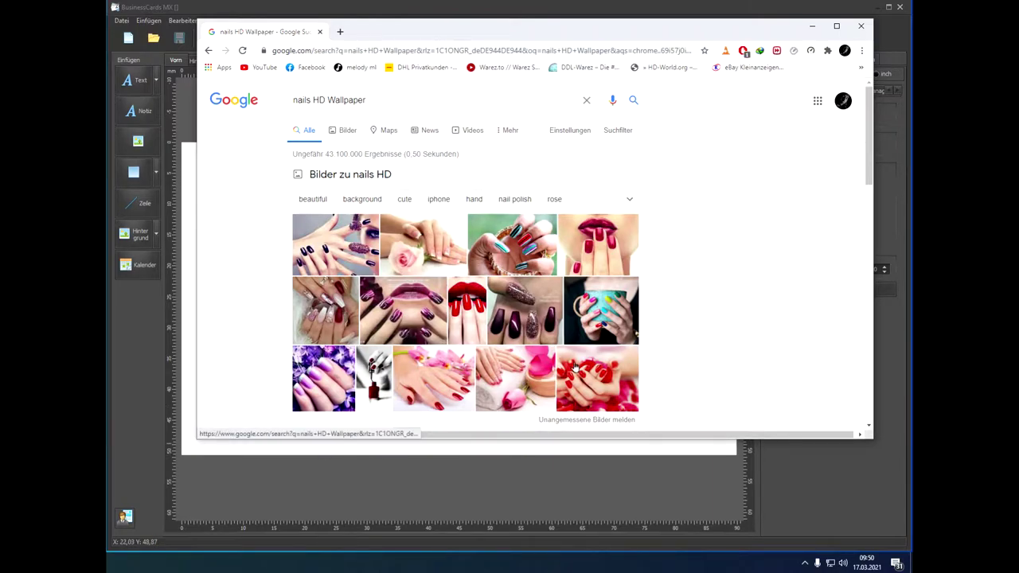
pyautogui.scroll(-2, 456, 372)
pyautogui.scroll(2, 573, 369)
pyautogui.click(345, 129)
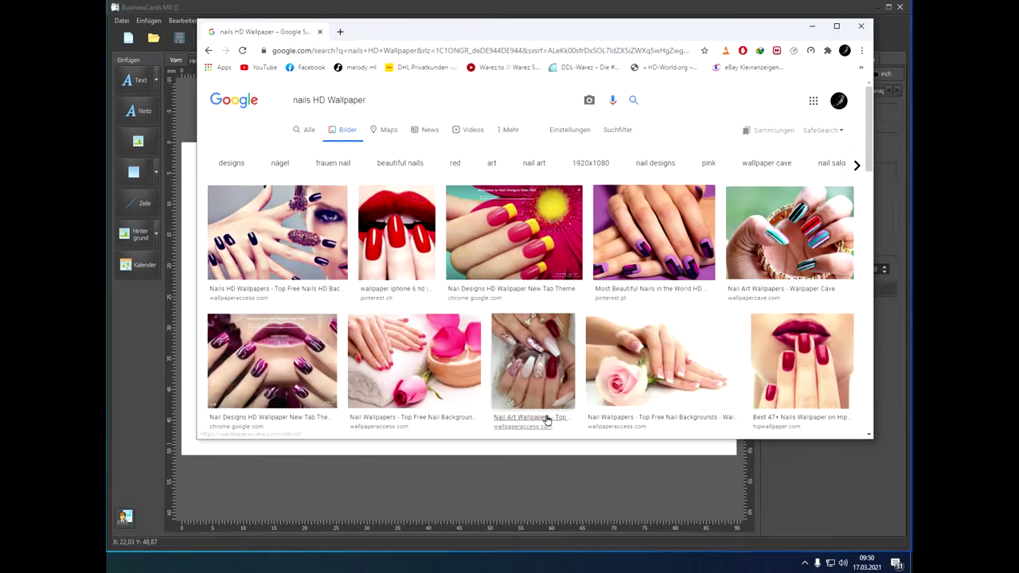
# Browse the nail pictures and their similar images, and open the PngFind picture of two hands with coral nails.
pyautogui.scroll(-1, 554, 396)
pyautogui.scroll(-5, 553, 396)
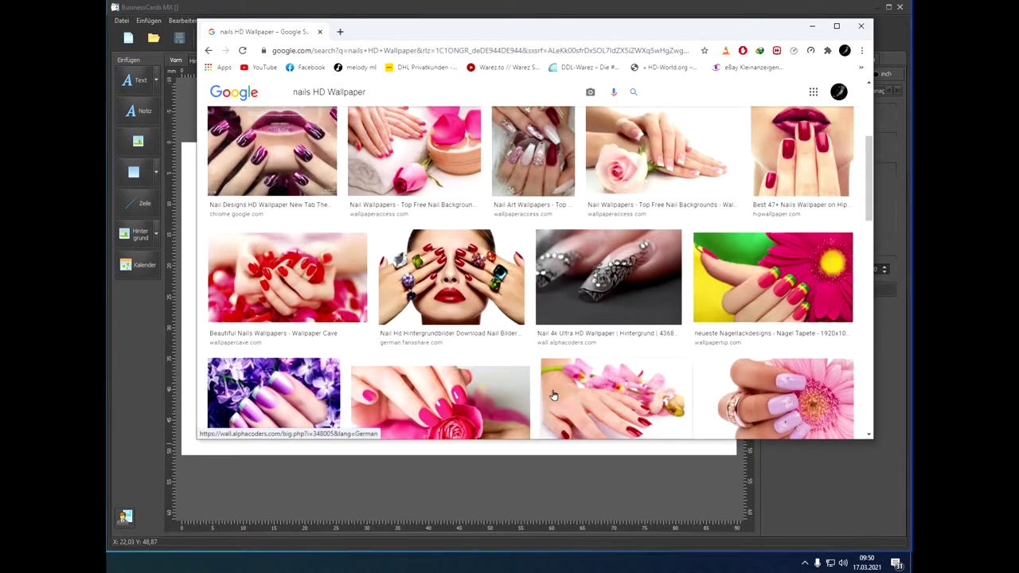
pyautogui.scroll(-5, 553, 396)
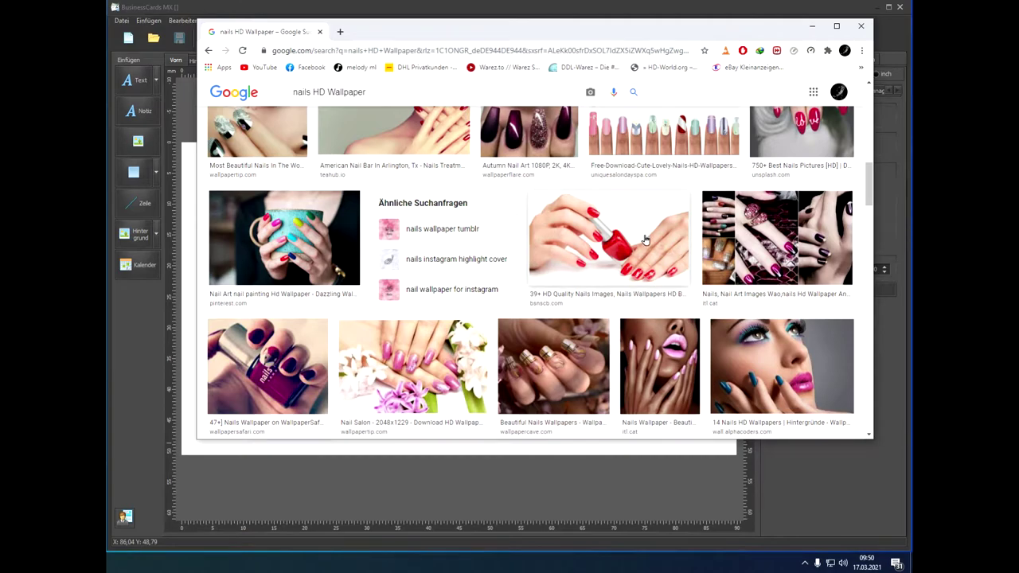
pyautogui.scroll(1, 651, 368)
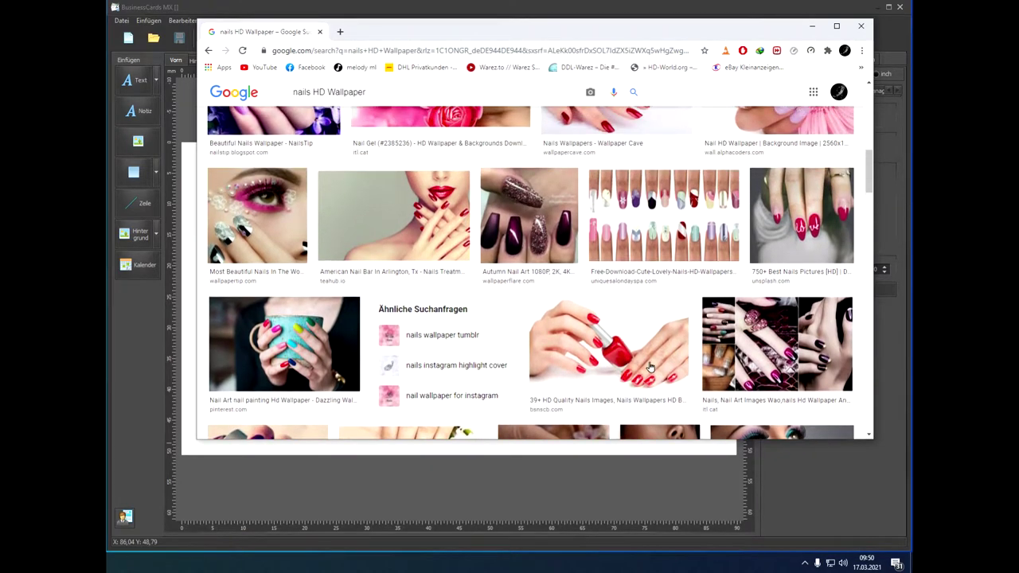
pyautogui.click(633, 334)
pyautogui.scroll(-5, 709, 372)
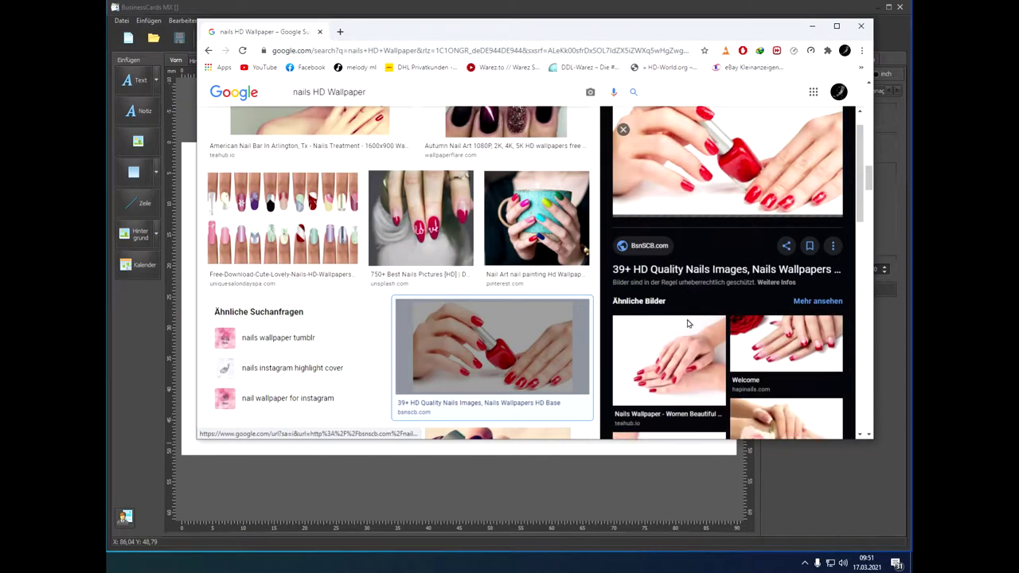
pyautogui.scroll(-2, 717, 409)
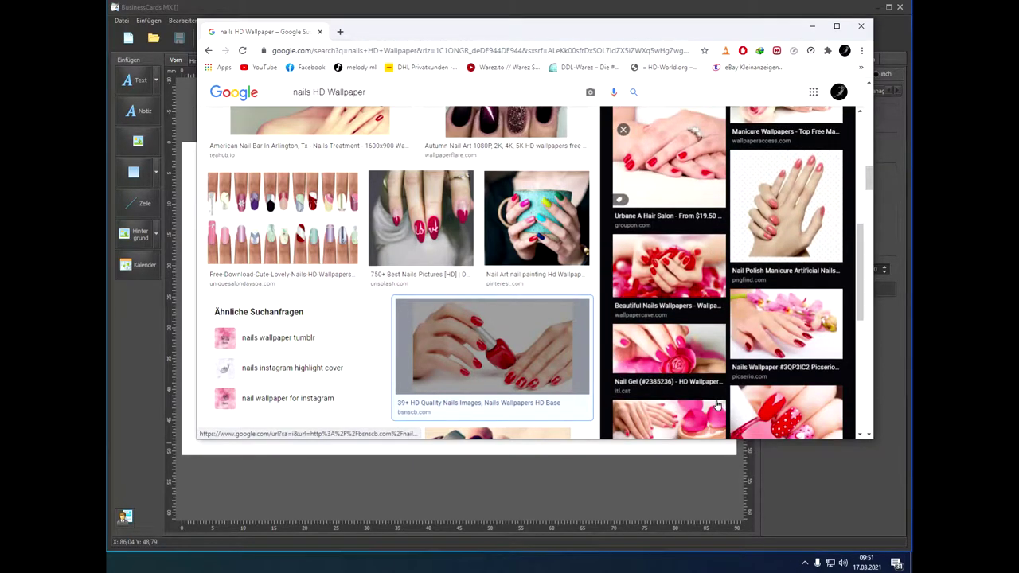
pyautogui.scroll(-5, 788, 374)
pyautogui.scroll(3, 794, 367)
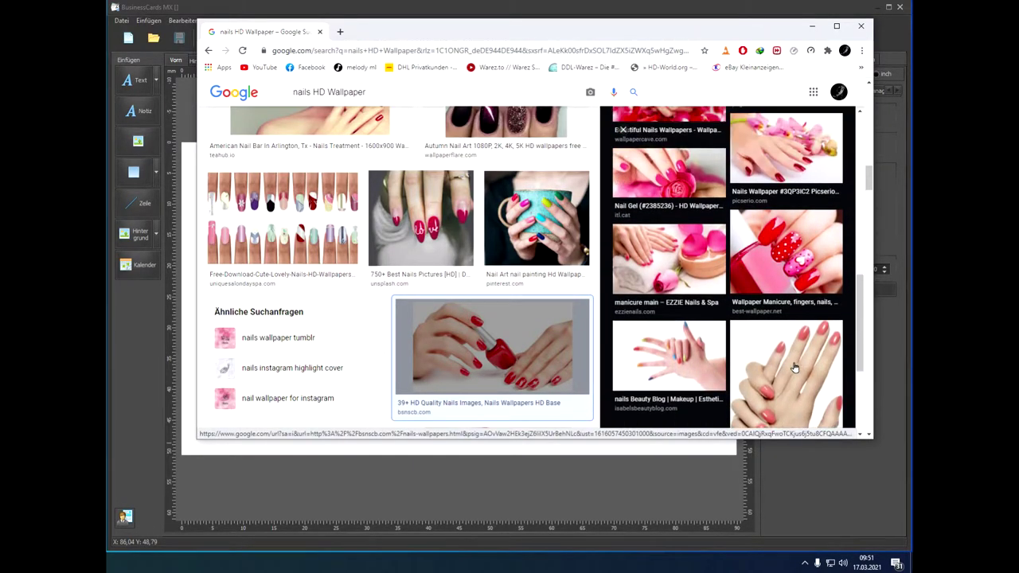
pyautogui.click(792, 280)
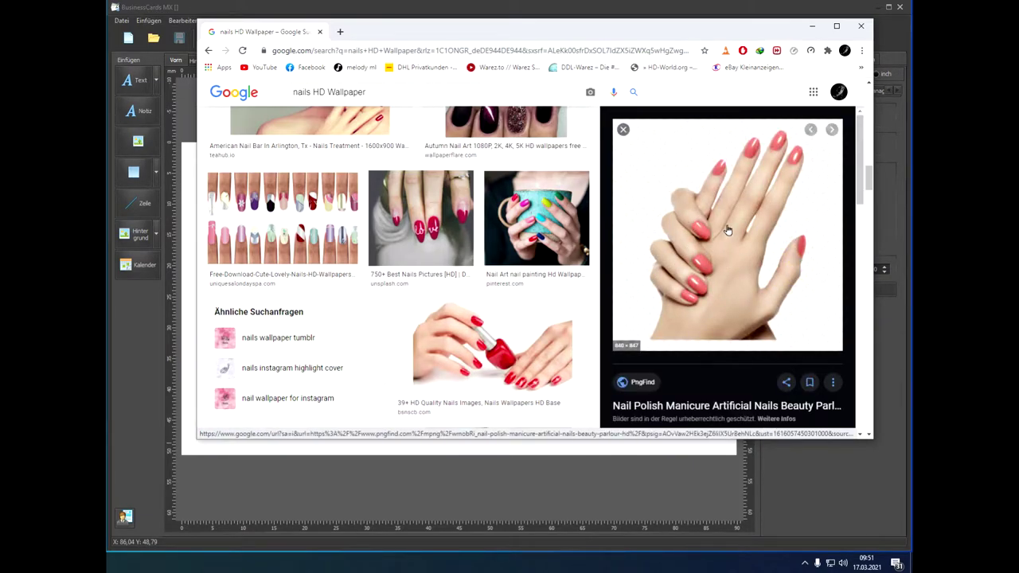
# Save the PngFind hands picture to the Desktop as a PNG image under its suggested file name.
pyautogui.rightClick(709, 242)
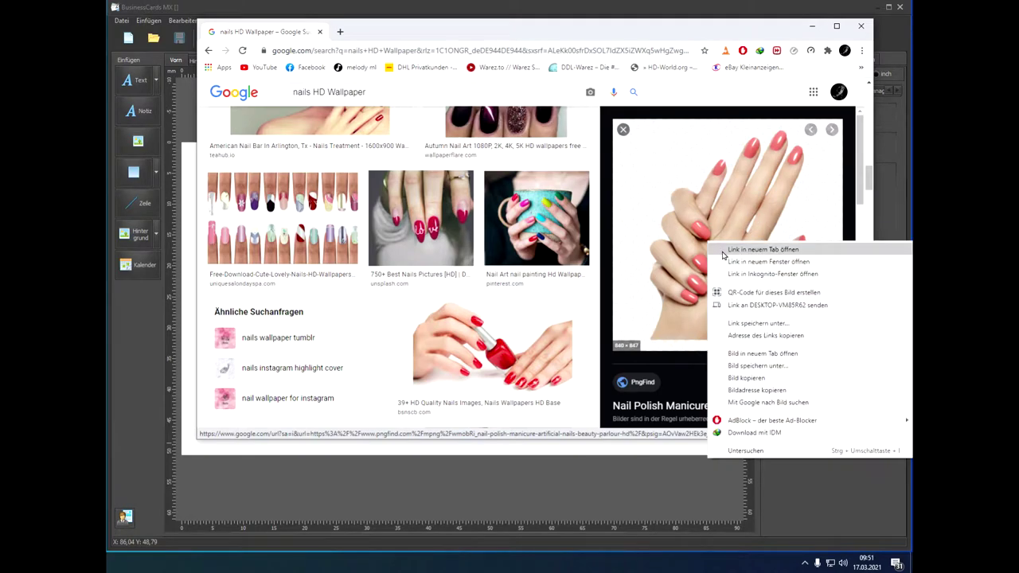
pyautogui.click(755, 367)
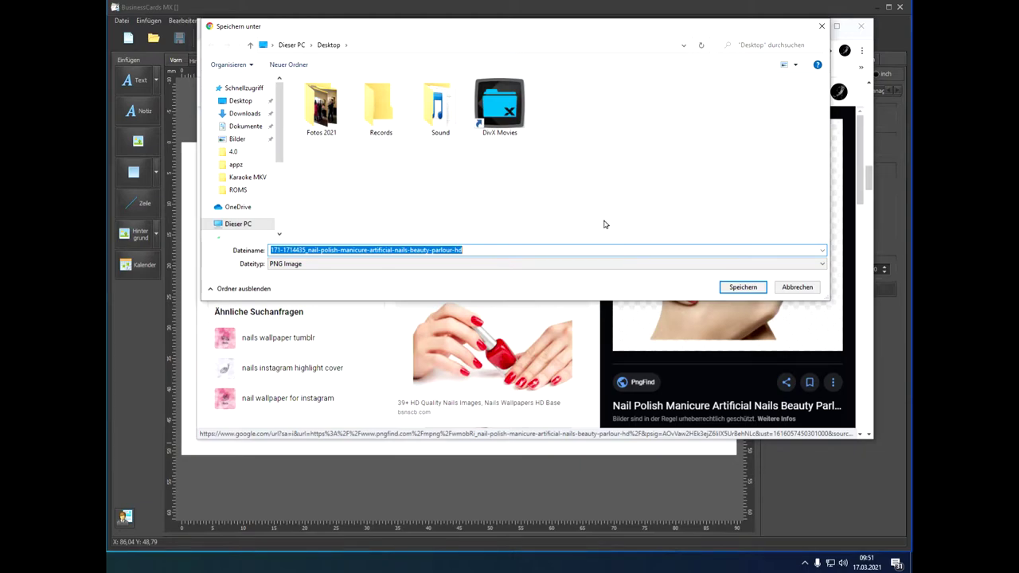
pyautogui.click(241, 101)
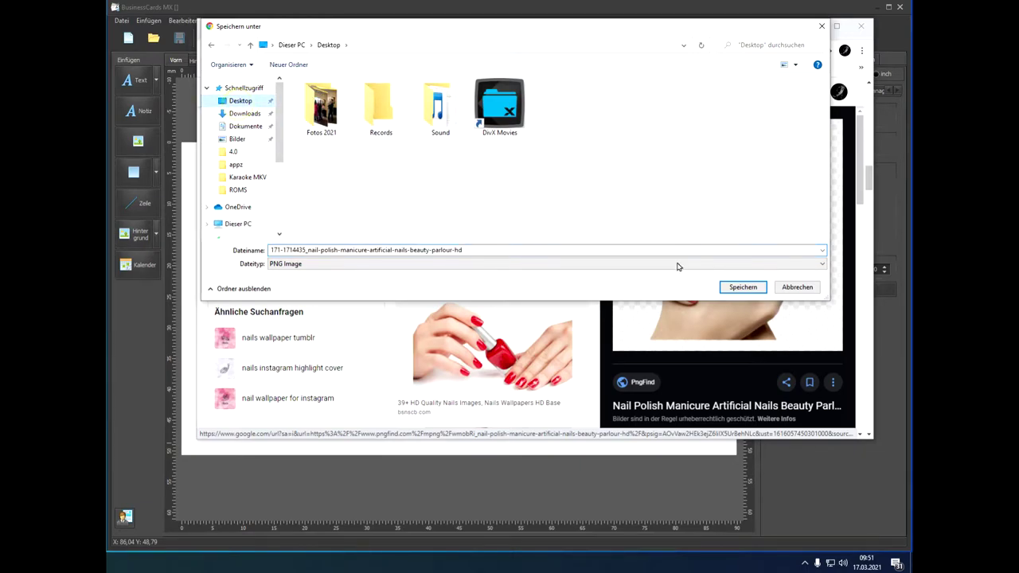
pyautogui.click(743, 287)
# Save the similar DLPNG picture of hands holding a pink rose as 6593973_preview.png and close its preview.
pyautogui.scroll(3, 546, 354)
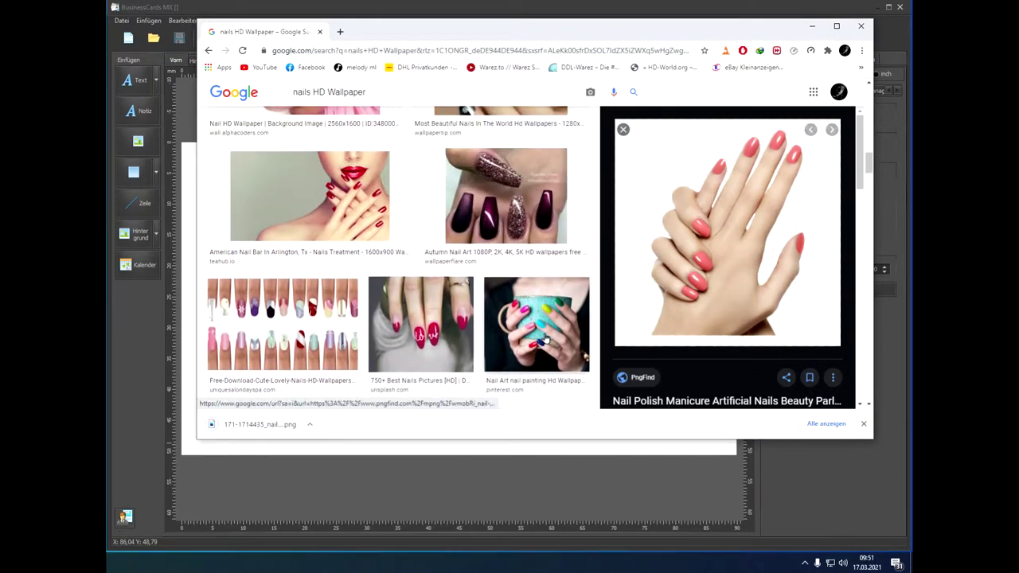
pyautogui.scroll(3, 543, 341)
pyautogui.scroll(-4, 747, 325)
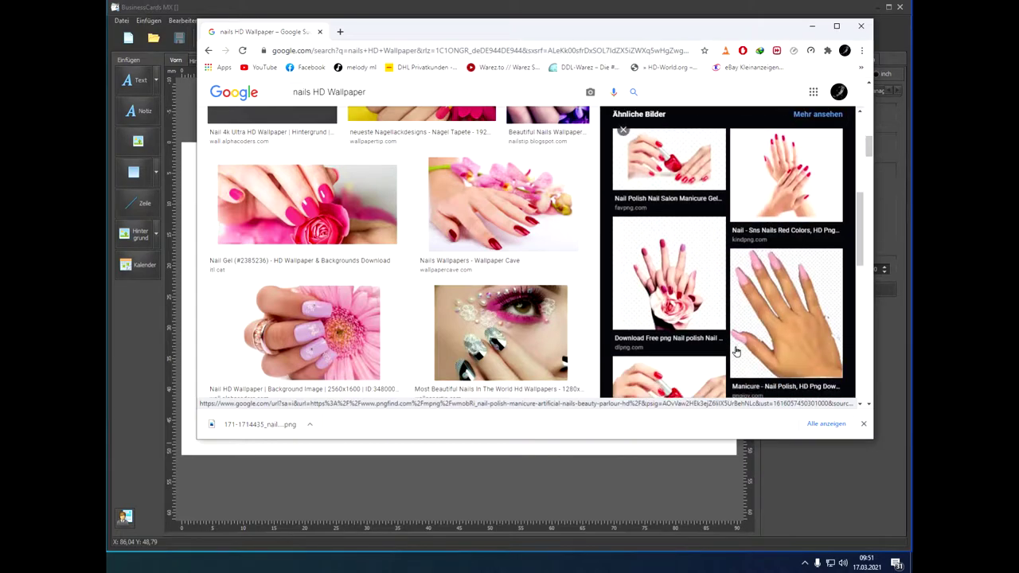
pyautogui.click(679, 286)
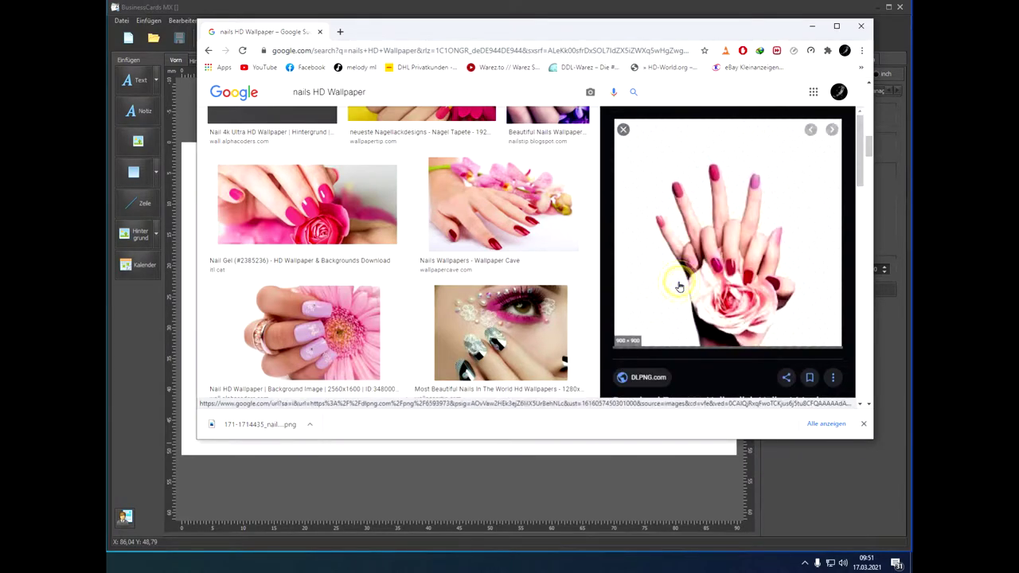
pyautogui.rightClick(701, 201)
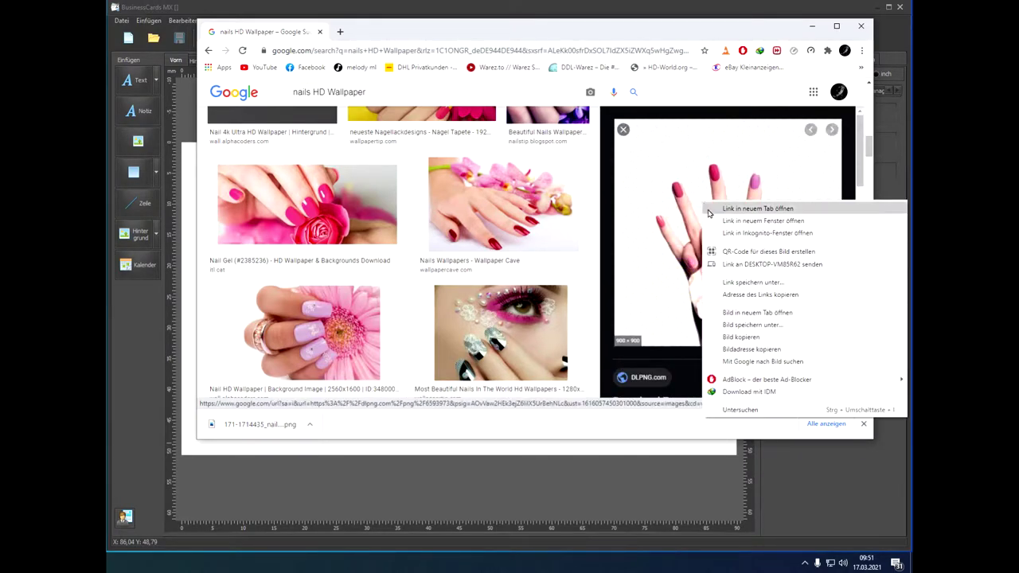
pyautogui.click(753, 325)
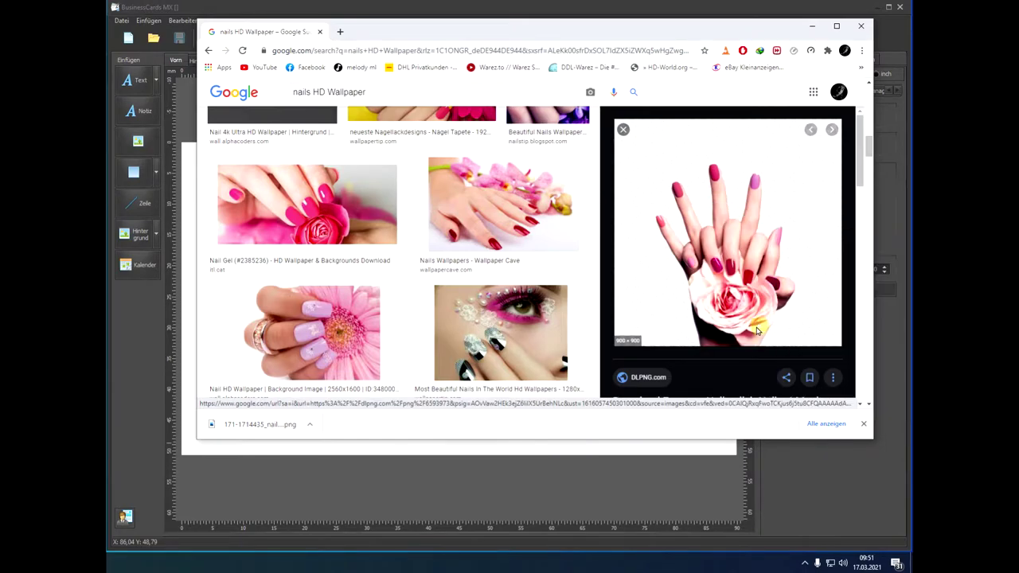
pyautogui.click(740, 285)
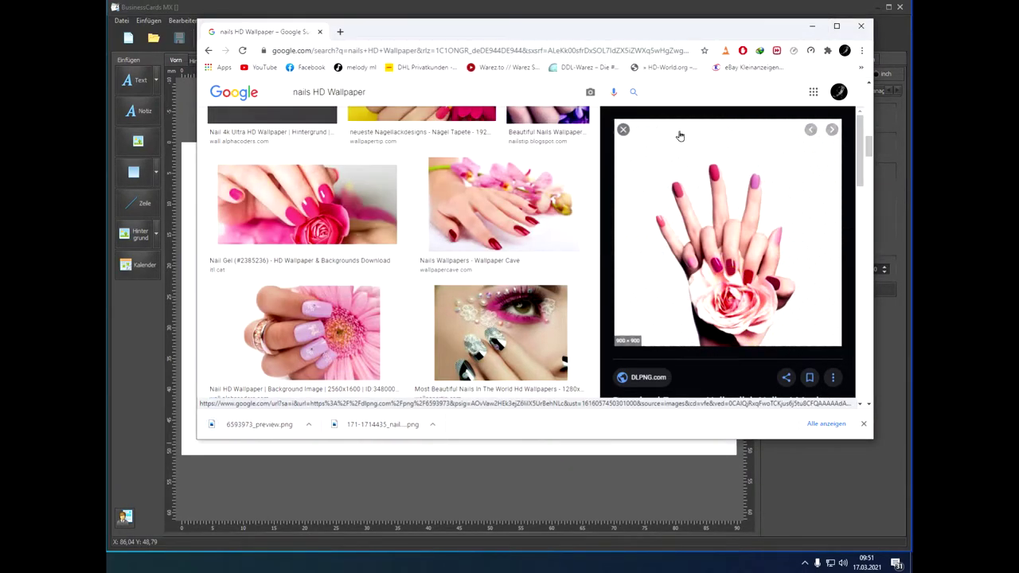
pyautogui.click(623, 129)
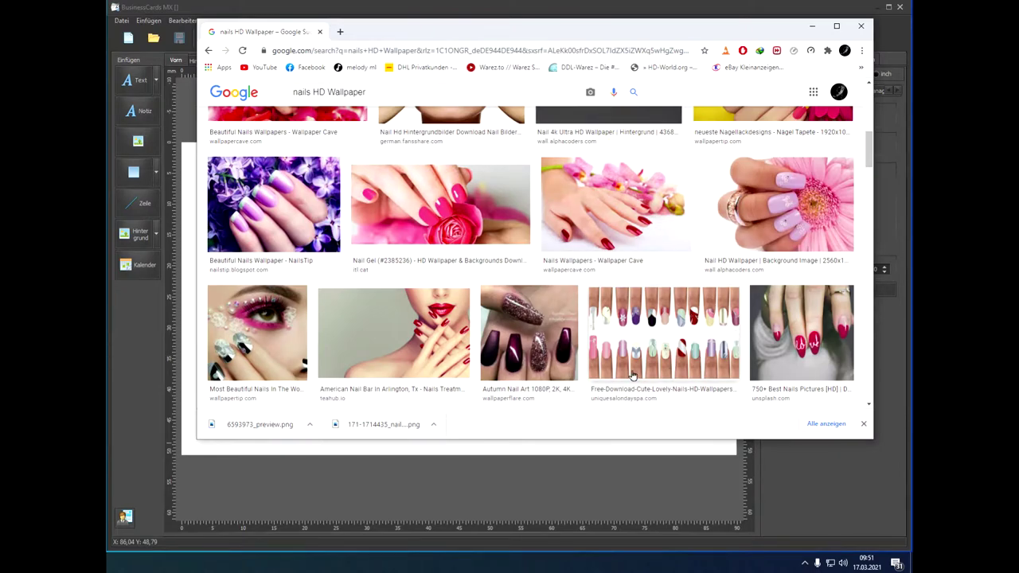
# Browse further down the nail image results and open the Wallpaper Abyss picture of a woman with dark red nails.
pyautogui.scroll(-3, 633, 375)
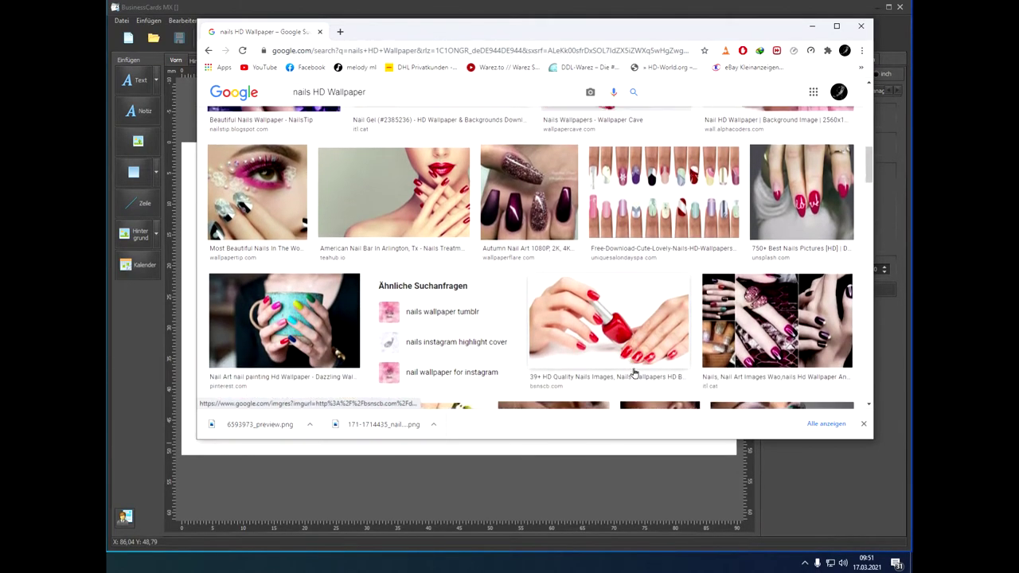
pyautogui.scroll(-3, 635, 373)
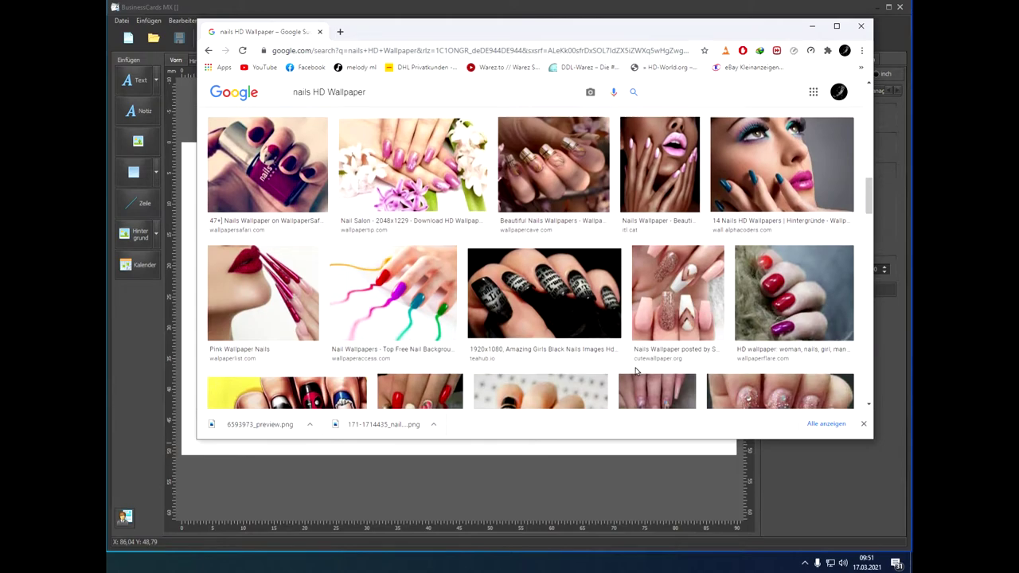
pyautogui.scroll(-5, 636, 369)
pyautogui.scroll(-8, 636, 369)
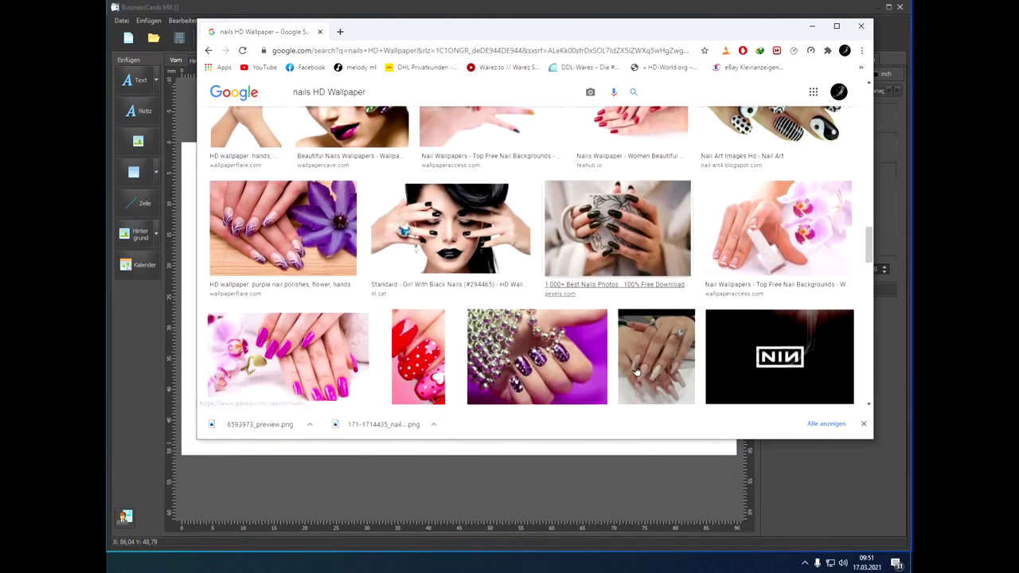
pyautogui.scroll(-2, 638, 370)
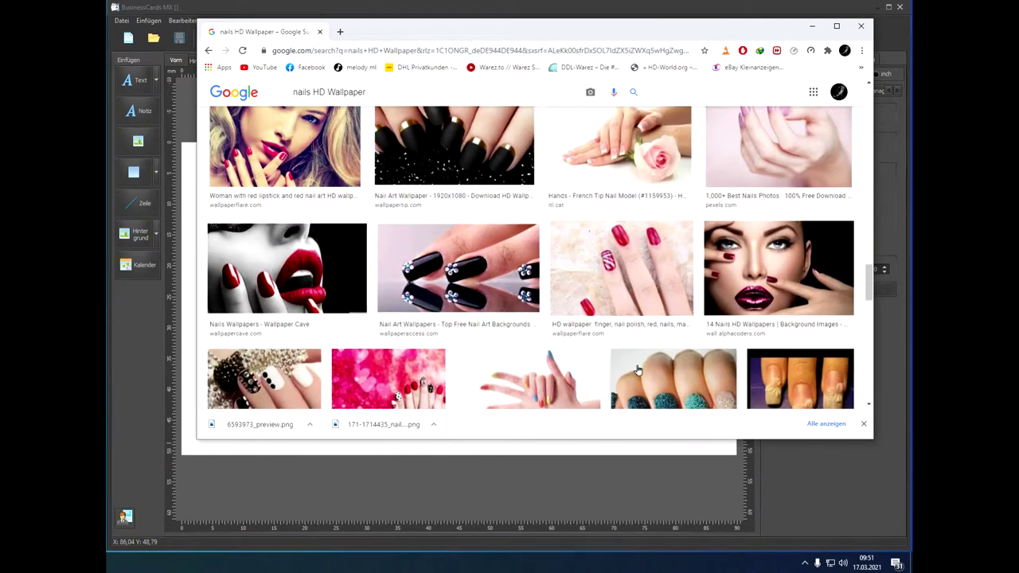
pyautogui.scroll(-1, 638, 368)
pyautogui.scroll(2, 756, 354)
pyautogui.click(812, 330)
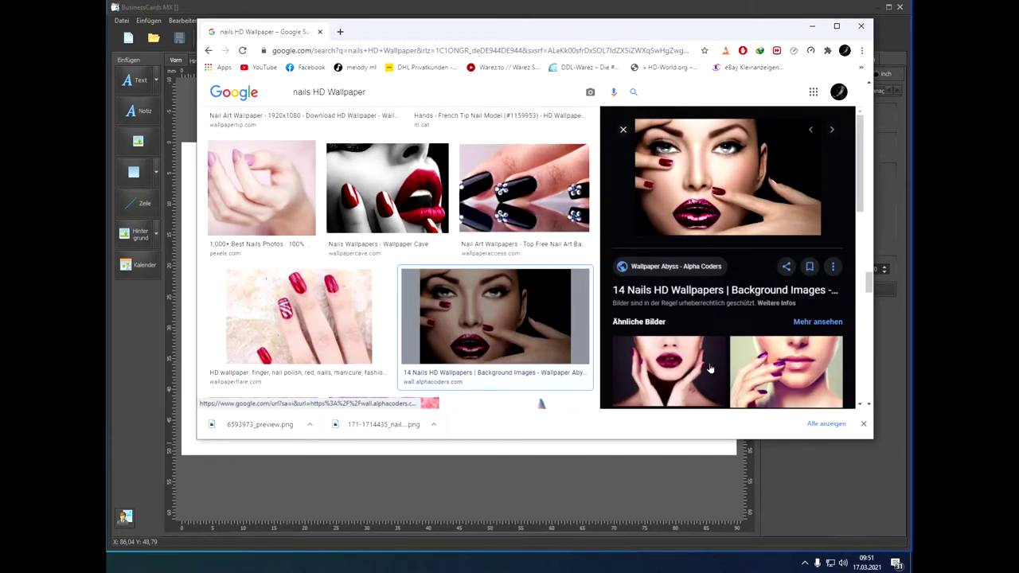
# Look through the similar images, open the HipWallpaper picture of the woman with purple nails, and visit its source page.
pyautogui.scroll(-3, 713, 368)
pyautogui.scroll(3, 713, 368)
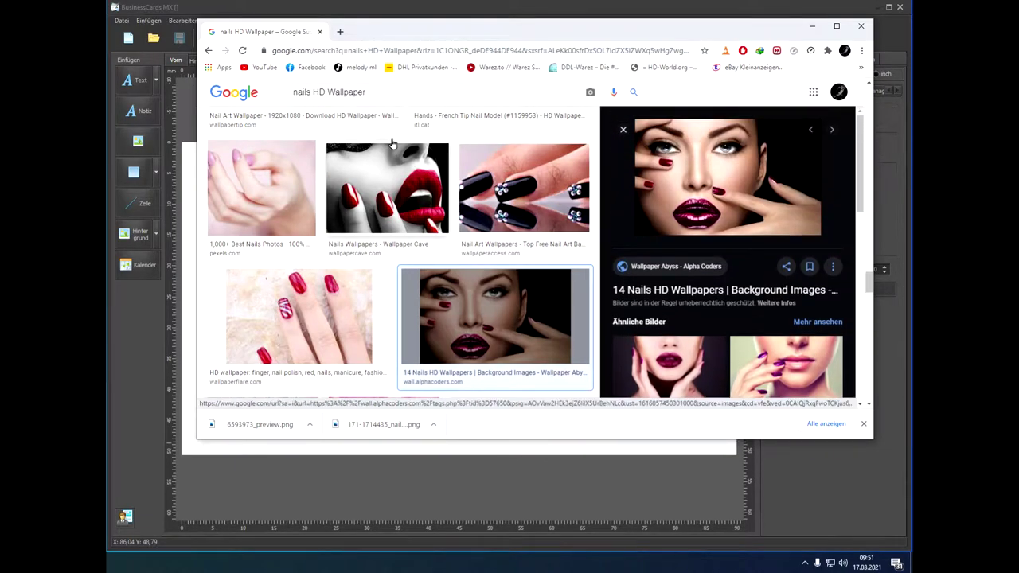
pyautogui.scroll(1, 520, 277)
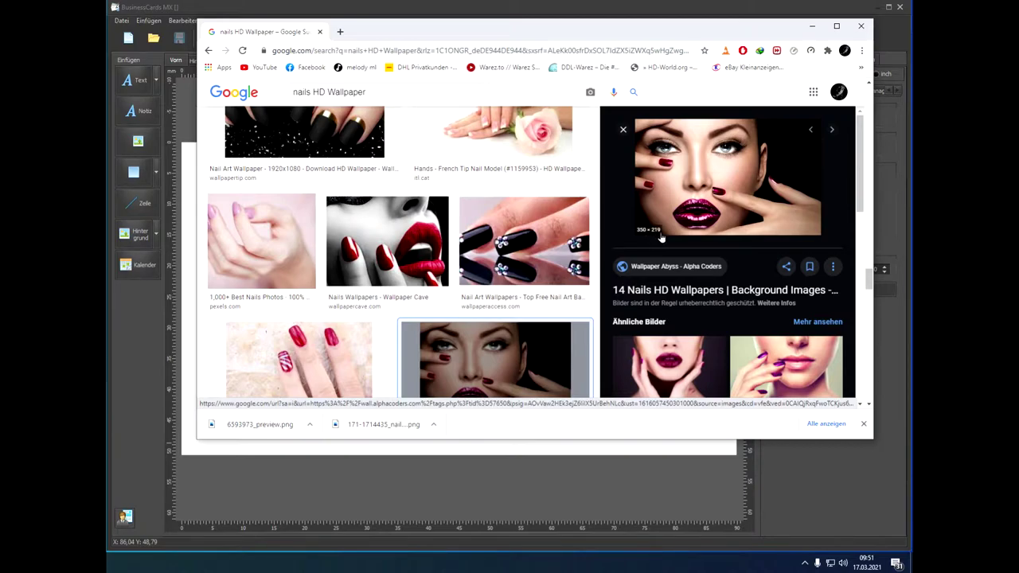
pyautogui.scroll(-3, 697, 298)
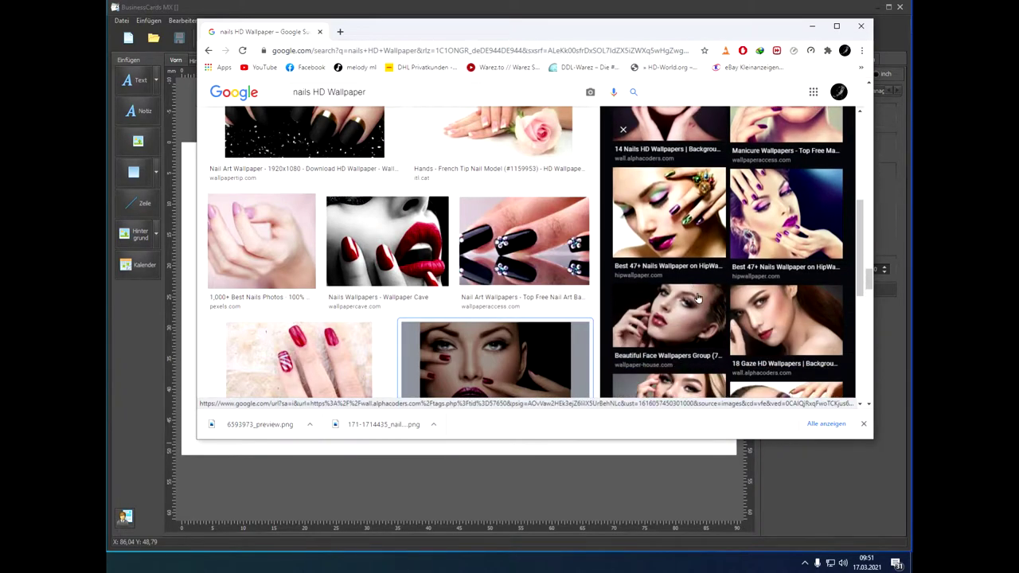
pyautogui.scroll(-1, 697, 299)
pyautogui.scroll(2, 763, 312)
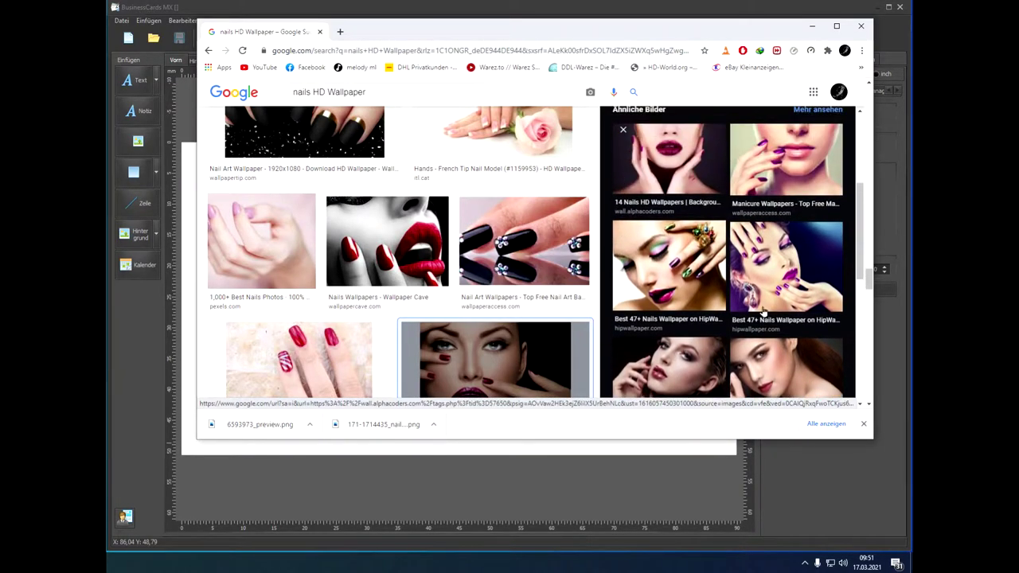
pyautogui.click(807, 280)
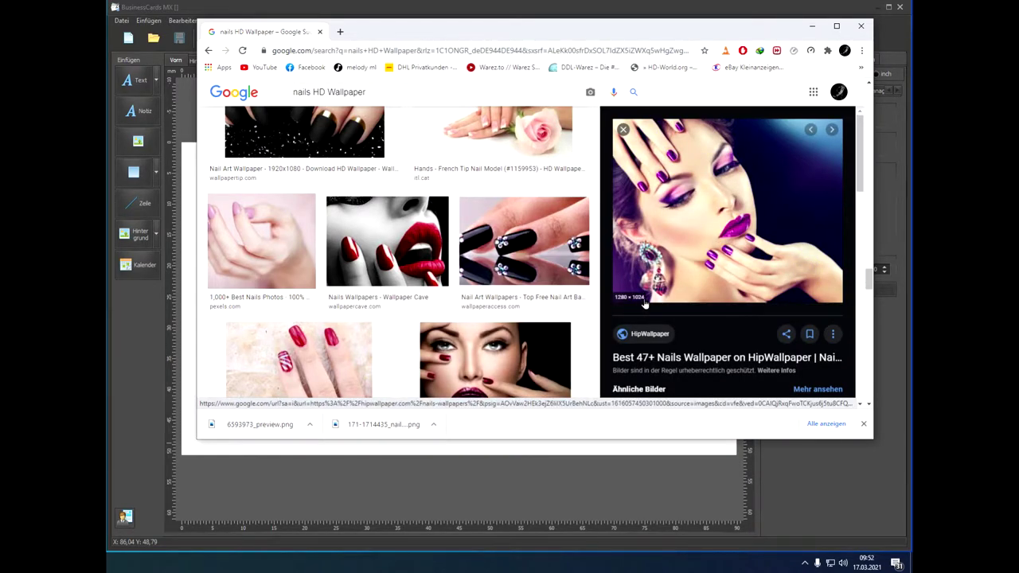
pyautogui.click(707, 213)
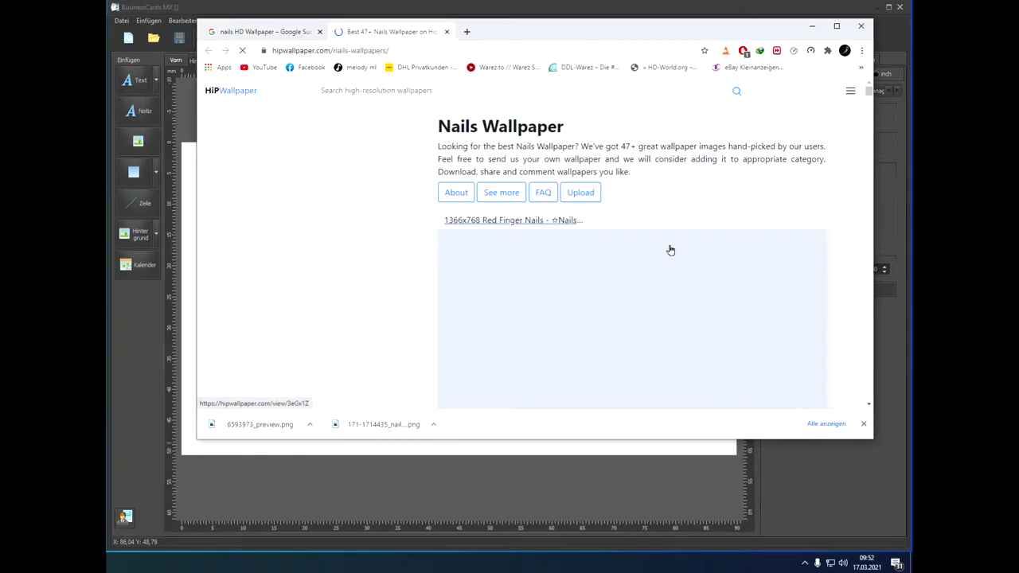
# Open the 1366x768 Red Finger Nails wallpaper in full size, save it to the Desktop as 3eGx1Z in JPEG format, and close the browser.
pyautogui.scroll(-1, 631, 344)
pyautogui.scroll(-2, 631, 344)
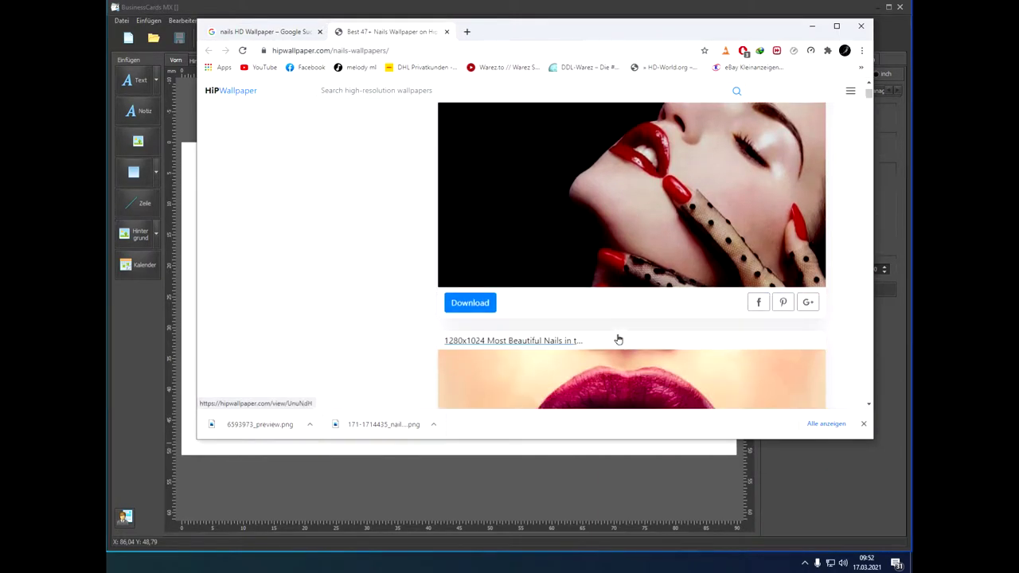
pyautogui.click(470, 298)
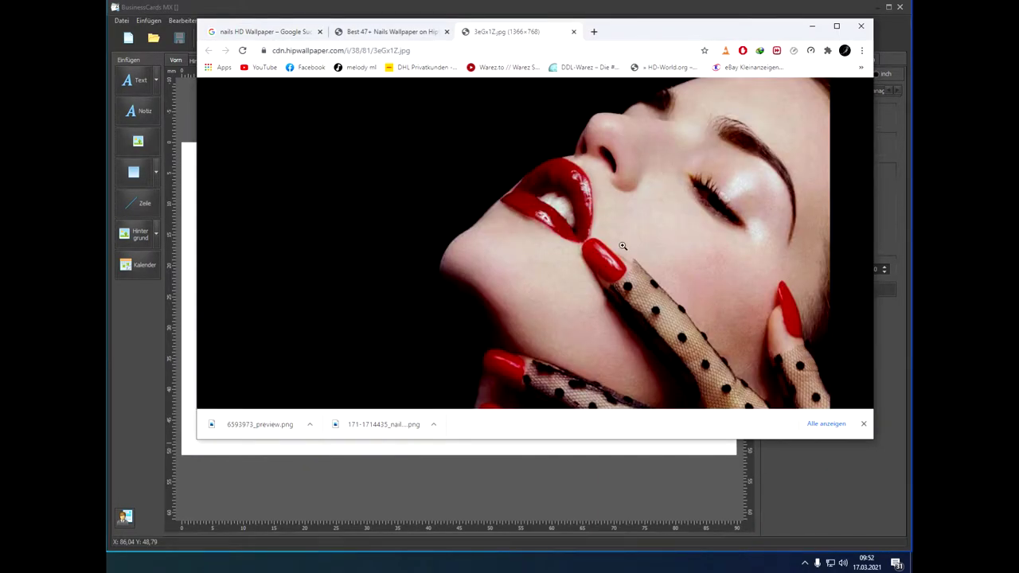
pyautogui.rightClick(622, 246)
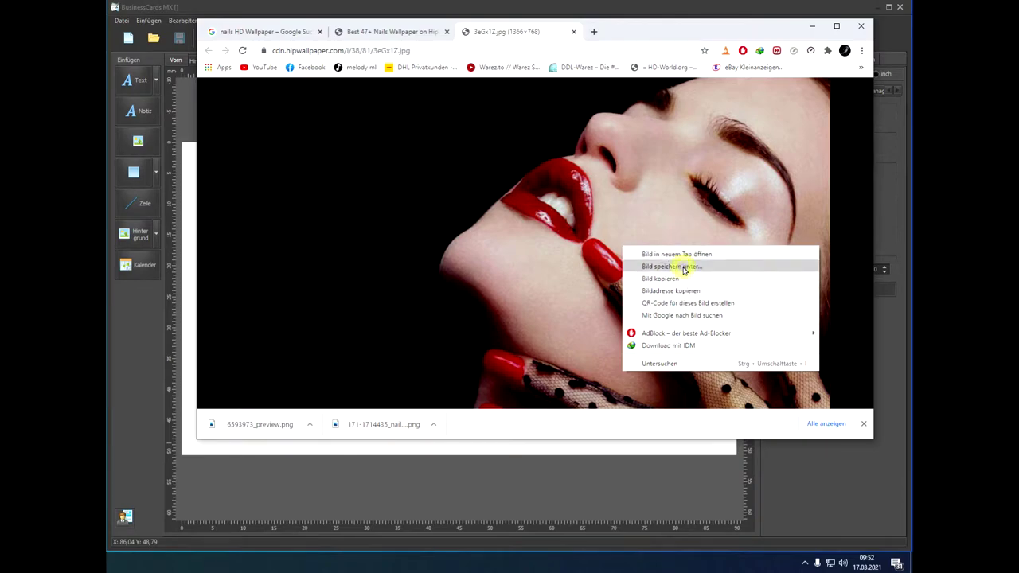
pyautogui.click(682, 269)
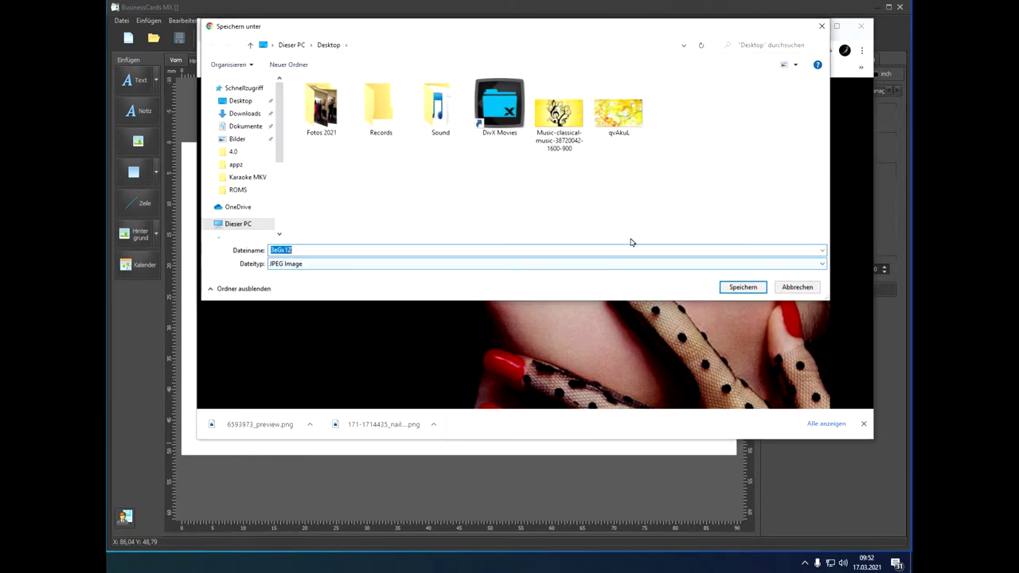
pyautogui.click(742, 288)
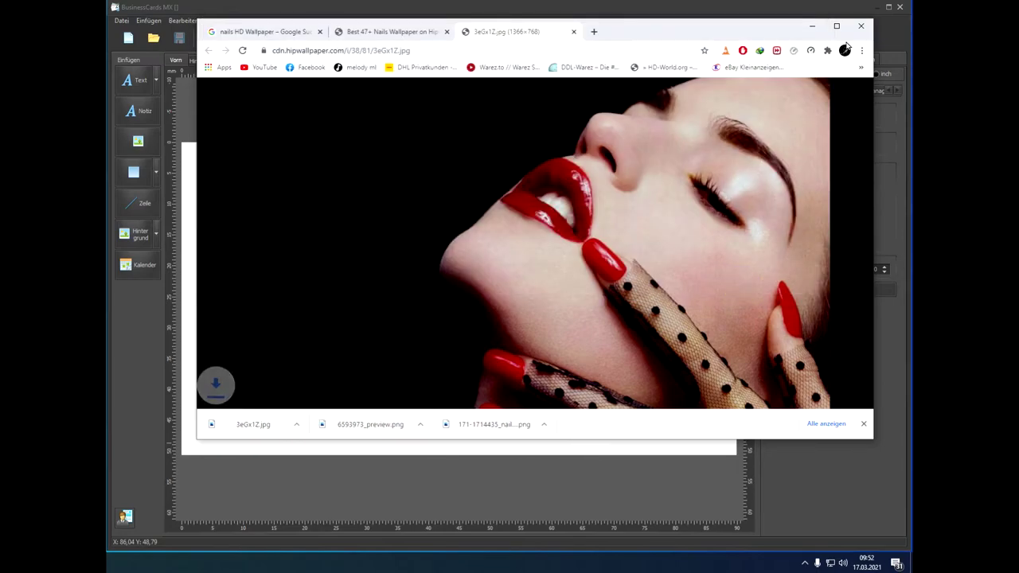
pyautogui.click(859, 27)
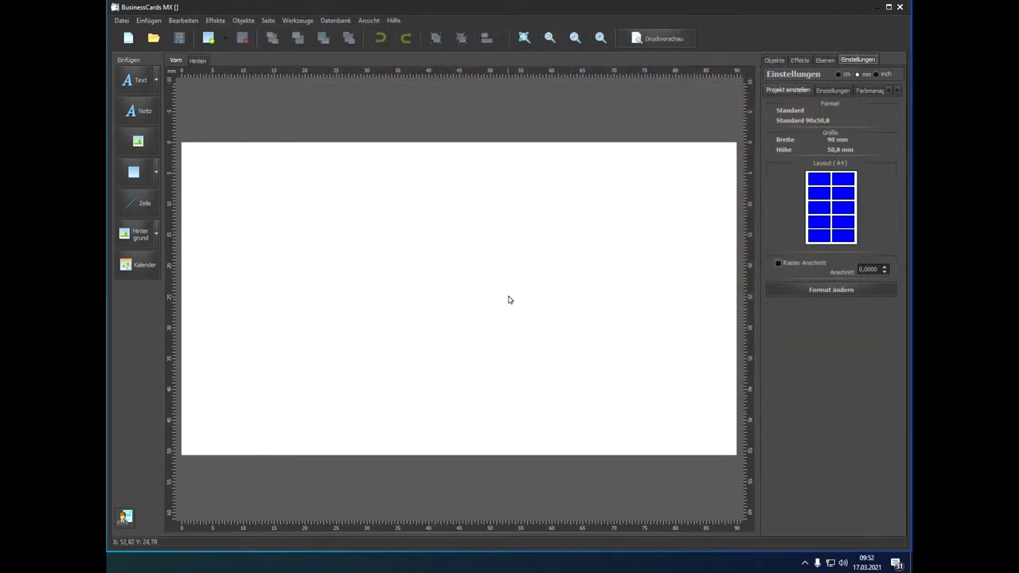
# Add a colour background to the card's front and make its fill black (000000).
pyautogui.click(156, 235)
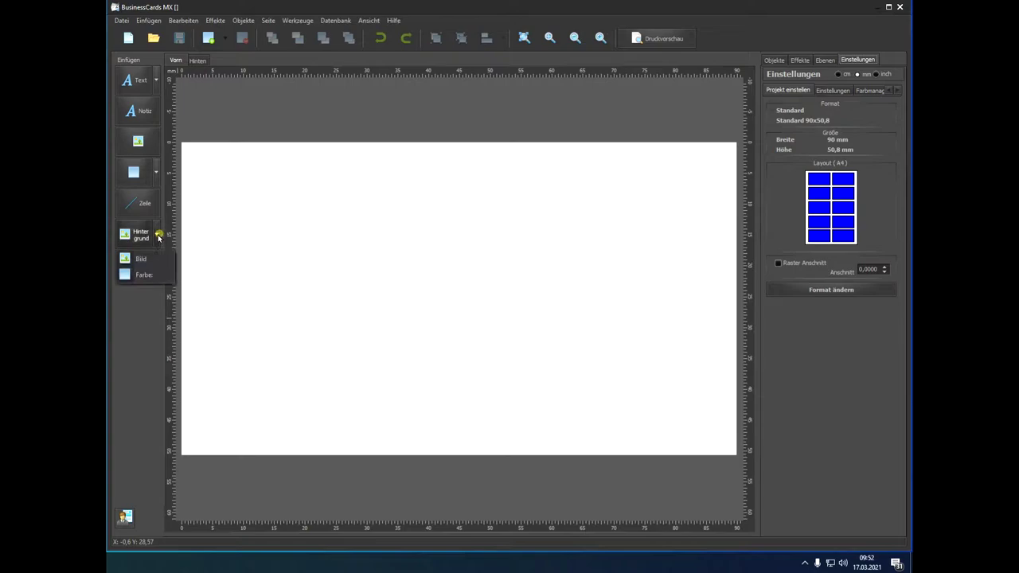
pyautogui.click(148, 274)
pyautogui.moveTo(800, 192); pyautogui.dragTo(787, 213)
pyautogui.click(776, 170)
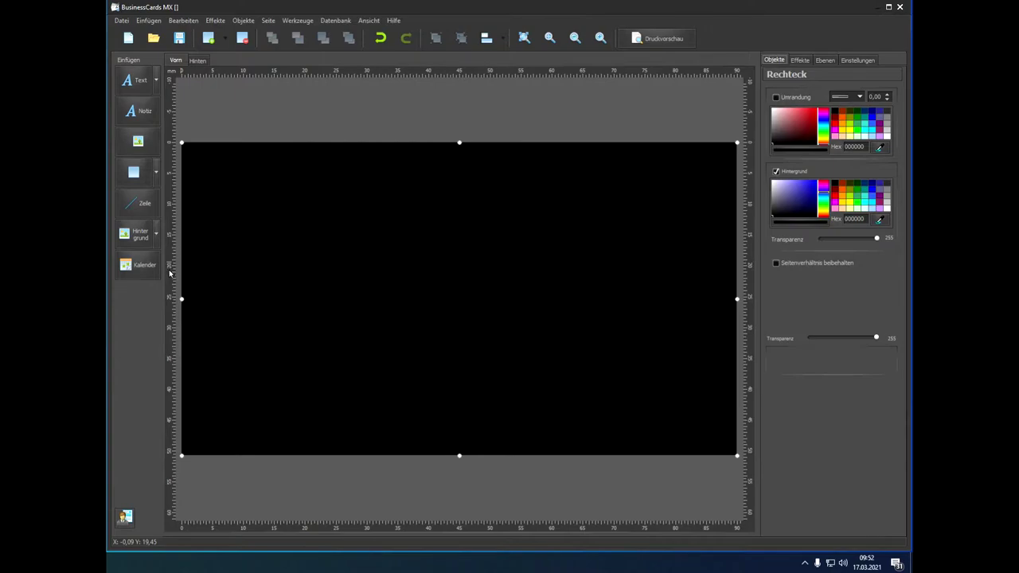
# Insert the picture 3eGx1Z from the Desktop into the card.
pyautogui.click(145, 143)
pyautogui.click(248, 136)
pyautogui.scroll(-6, 346, 246)
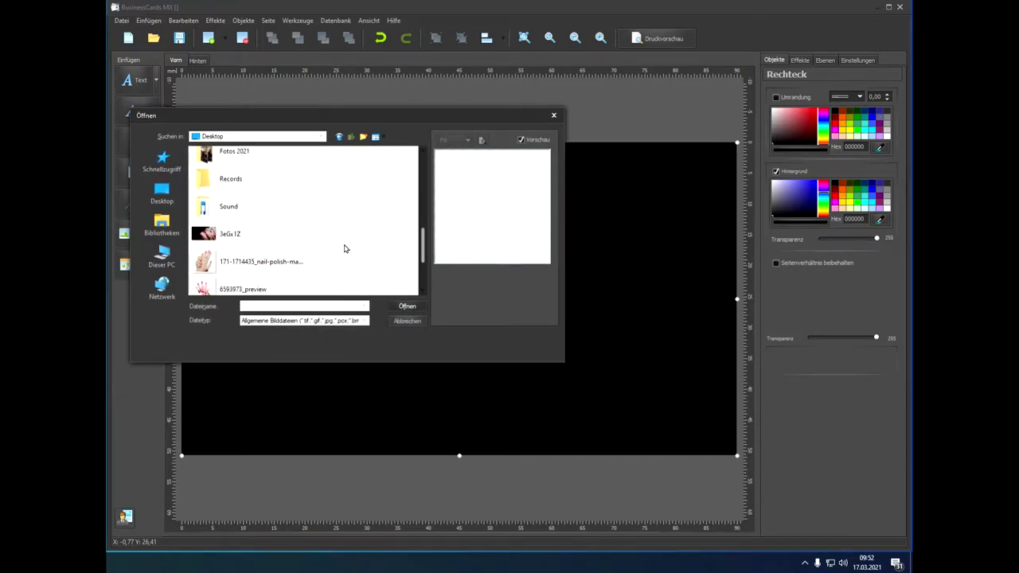
pyautogui.scroll(2, 342, 250)
pyautogui.doubleClick(236, 212)
# Enlarge the picture to about 98.5 × 55.3 mm and move it to about -2.3 mm left and -1.9 mm top.
pyautogui.moveTo(318, 211); pyautogui.dragTo(734, 464)
pyautogui.moveTo(617, 336)
pyautogui.mouseDown()
pyautogui.moveTo(635, 360)
pyautogui.moveTo(638, 282)
pyautogui.moveTo(626, 332)
pyautogui.moveTo(606, 336)
pyautogui.mouseUp()
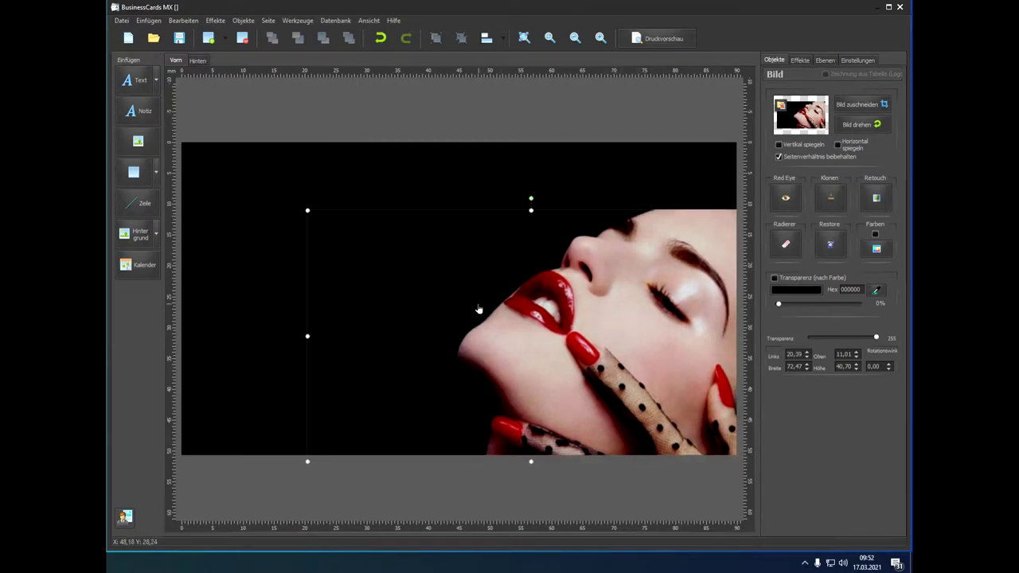
pyautogui.moveTo(521, 280); pyautogui.dragTo(711, 468)
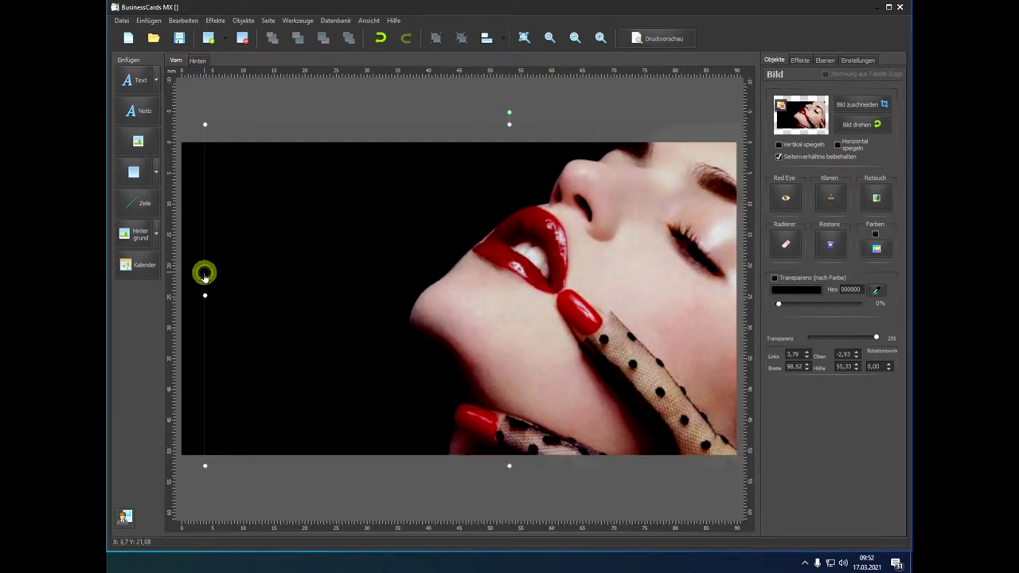
pyautogui.moveTo(449, 305)
pyautogui.mouseDown()
pyautogui.moveTo(496, 298)
pyautogui.moveTo(530, 307)
pyautogui.moveTo(519, 287)
pyautogui.moveTo(466, 256)
pyautogui.moveTo(423, 303)
pyautogui.moveTo(429, 309)
pyautogui.mouseUp()
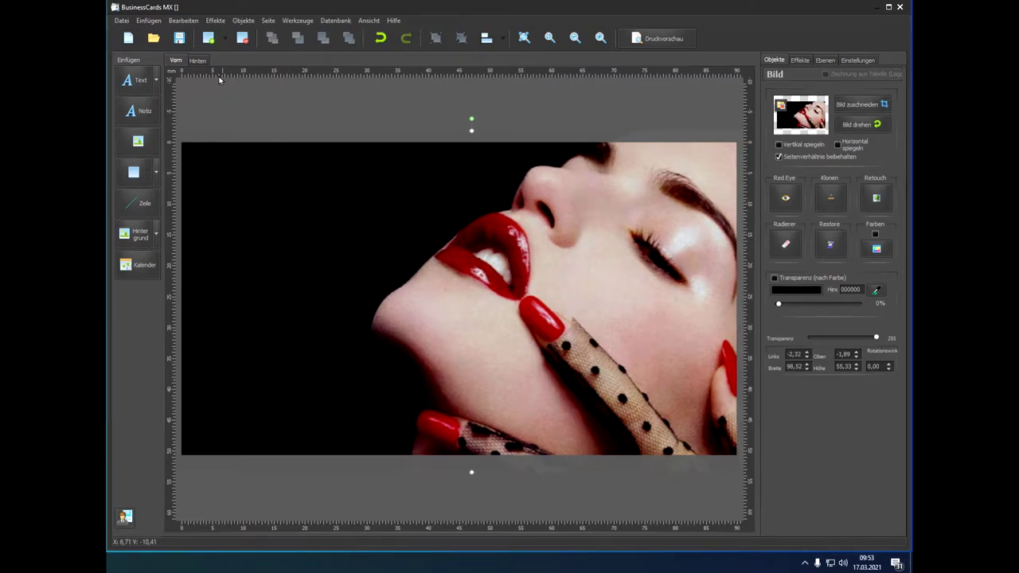
# View the card's back side and return to the front side.
pyautogui.click(196, 61)
pyautogui.click(175, 60)
pyautogui.click(197, 61)
pyautogui.click(178, 61)
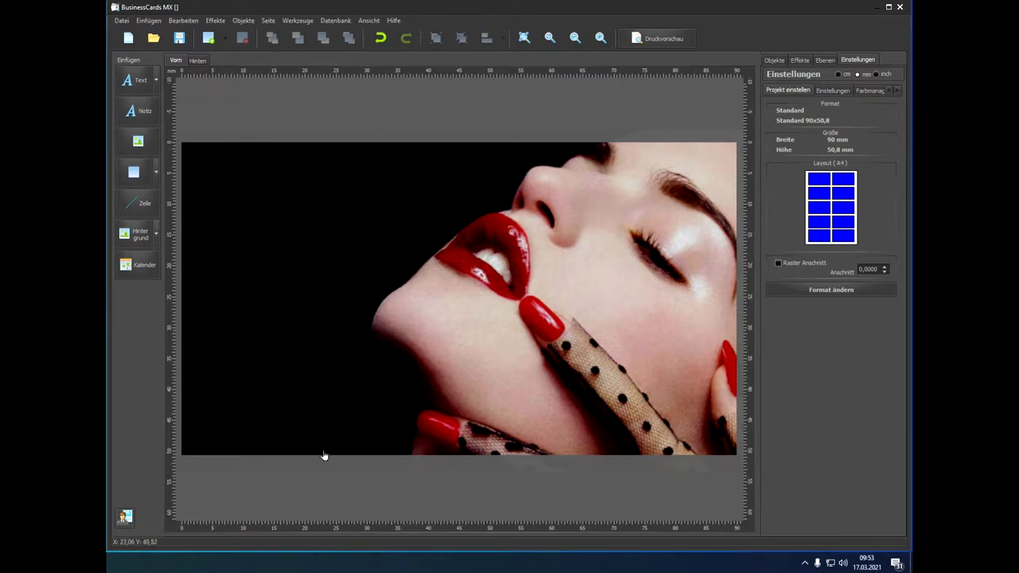
# Shrink the picture to about 90.3 × 50.7 mm and align it with the card's top, bottom and right edges.
pyautogui.moveTo(464, 343); pyautogui.dragTo(287, 341)
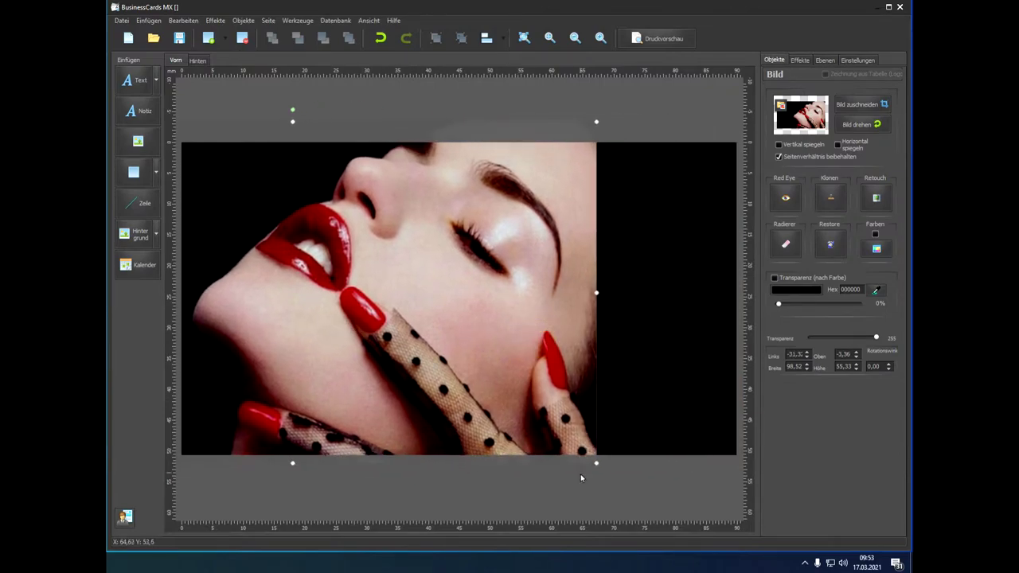
pyautogui.moveTo(596, 464); pyautogui.dragTo(524, 430)
pyautogui.moveTo(465, 316); pyautogui.dragTo(673, 344)
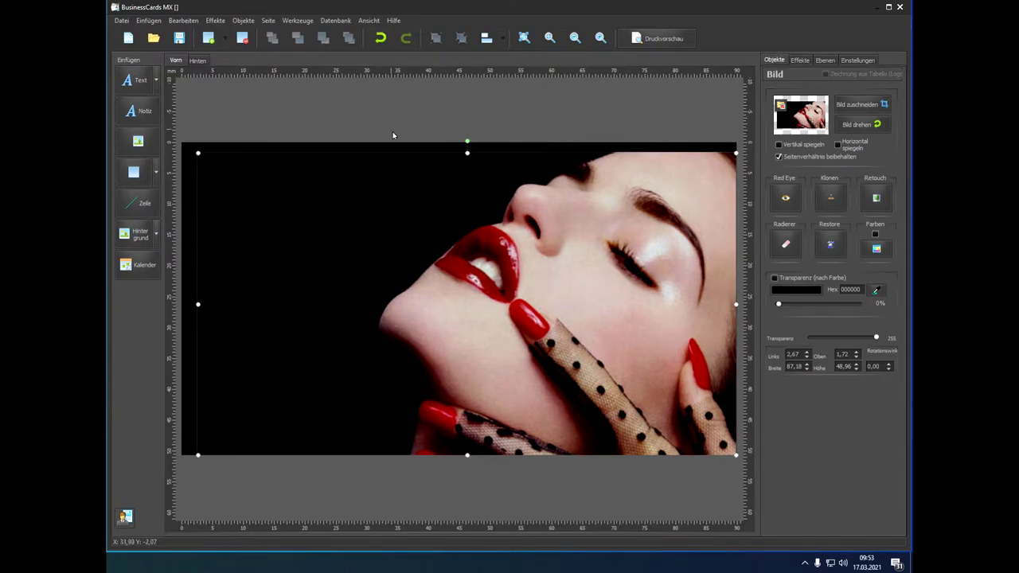
pyautogui.moveTo(468, 151); pyautogui.dragTo(467, 140)
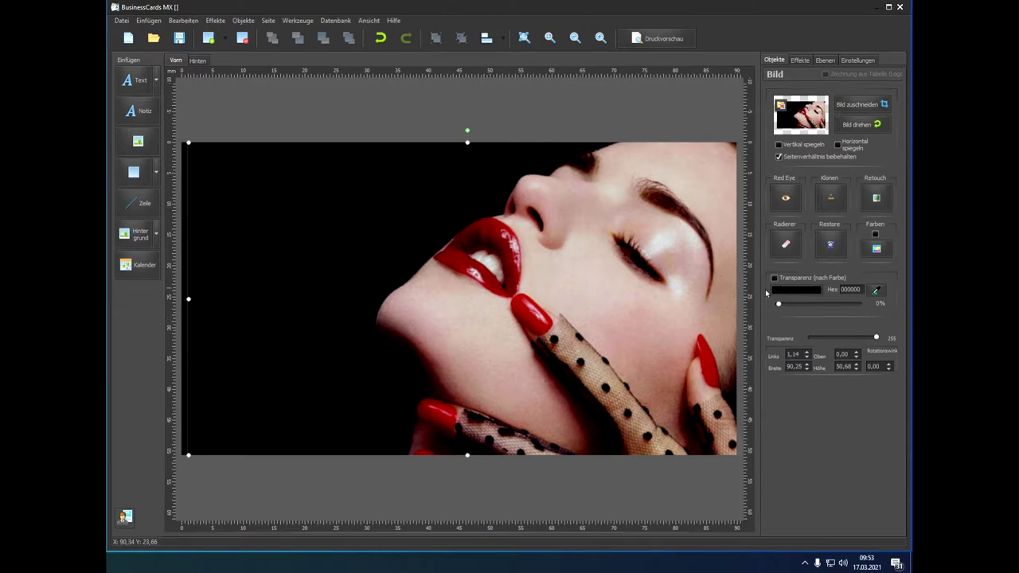
# Erase along the picture's left edge with the Eraser using an enlarged brush radius, and apply the edit.
pyautogui.click(788, 244)
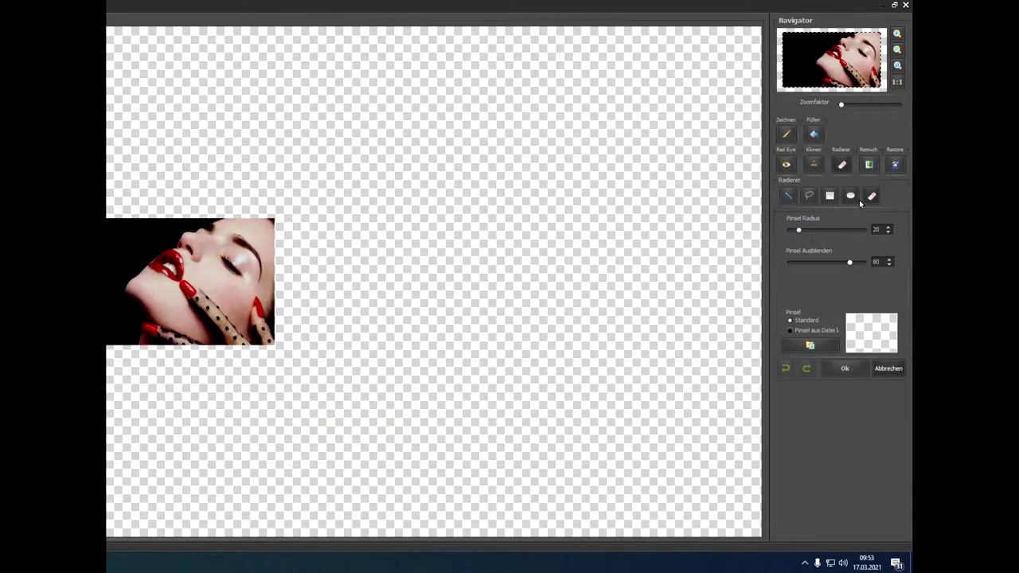
pyautogui.moveTo(799, 229); pyautogui.dragTo(865, 229)
pyautogui.moveTo(106, 227); pyautogui.dragTo(107, 263)
pyautogui.click(856, 374)
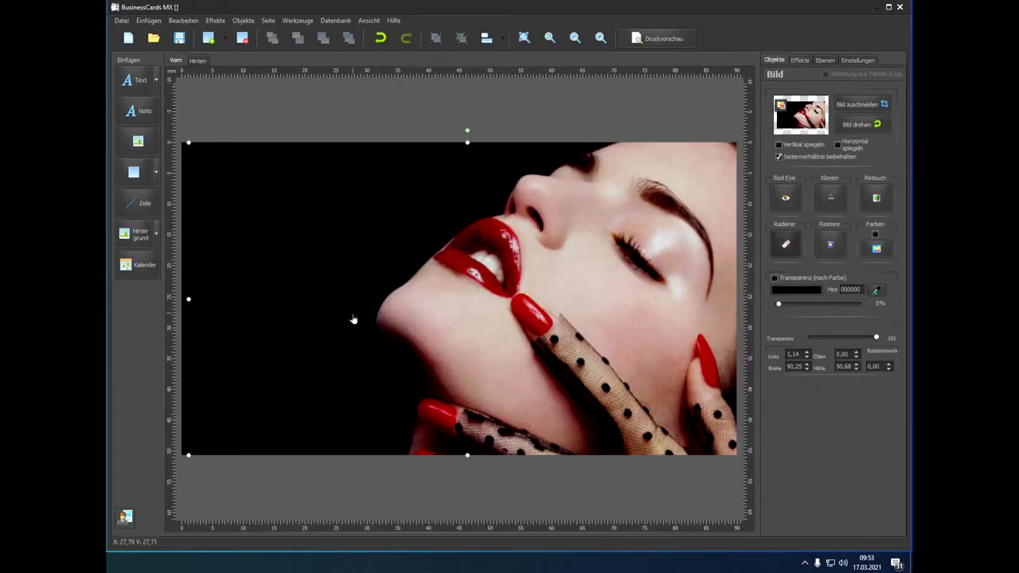
# Place a text object in the black area's upper part and colour it white (FFFFFF).
pyautogui.click(135, 79)
pyautogui.click(259, 177)
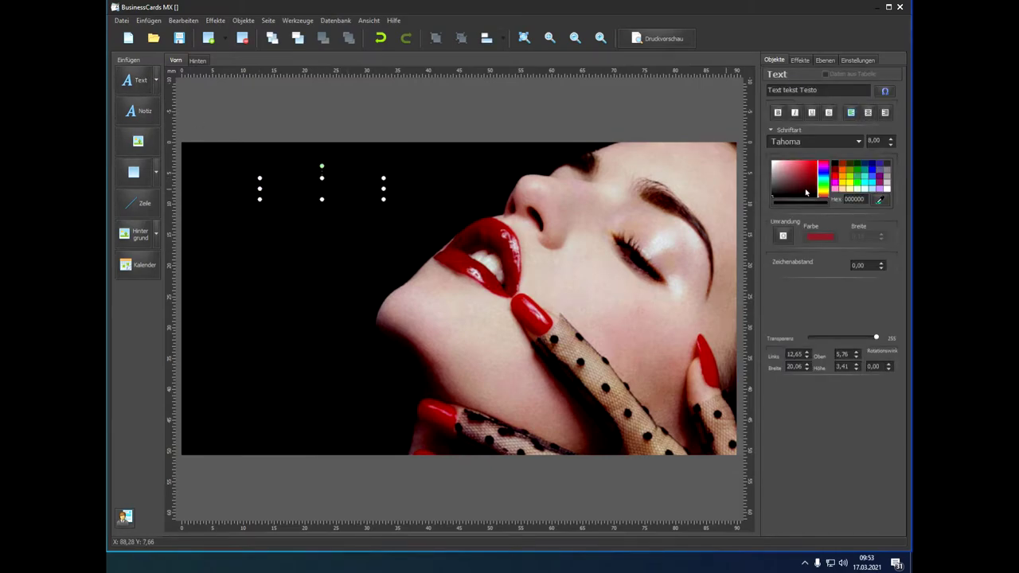
pyautogui.moveTo(783, 186); pyautogui.dragTo(773, 162)
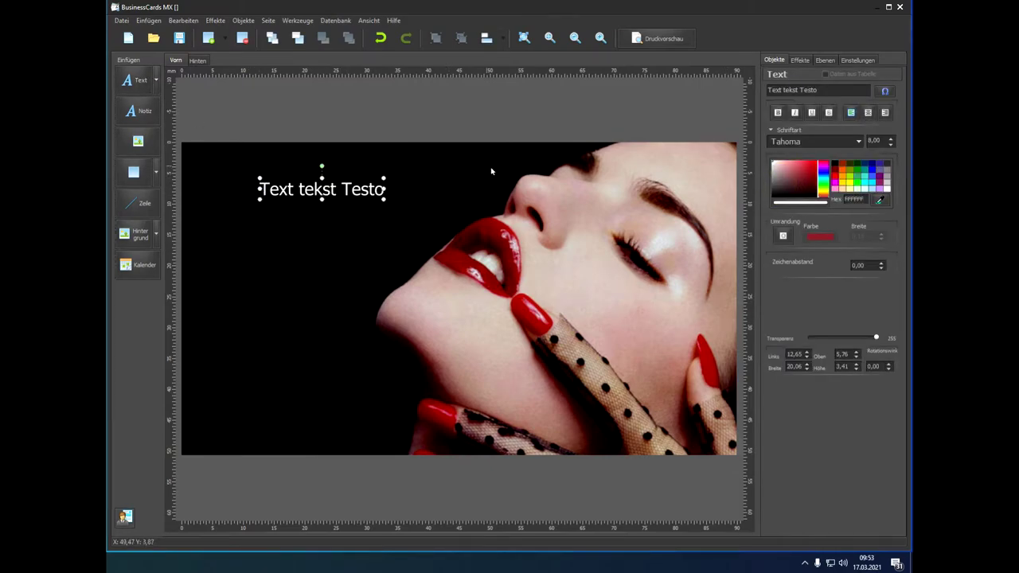
# Replace the placeholder text with "Nails World" and enlarge it to a font size of about 18.7, about 32.5 mm wide.
pyautogui.doubleClick(838, 90)
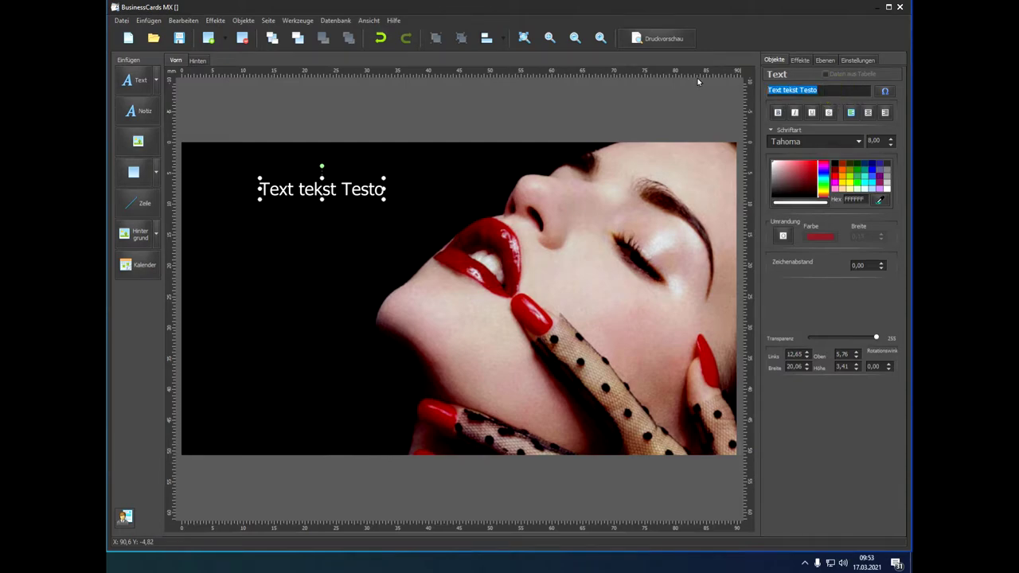
pyautogui.write('Nails')
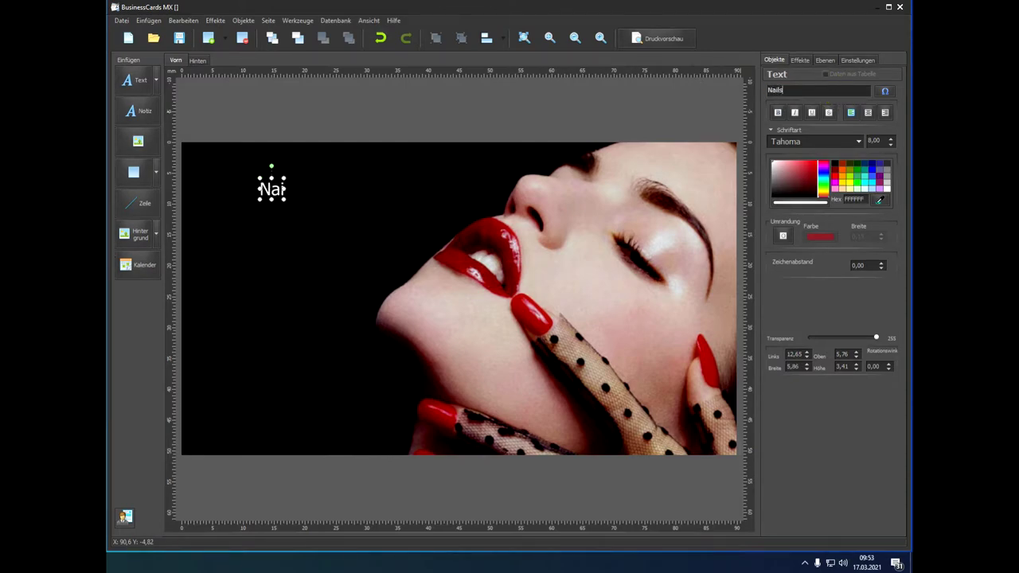
pyautogui.write(' Wolrds')
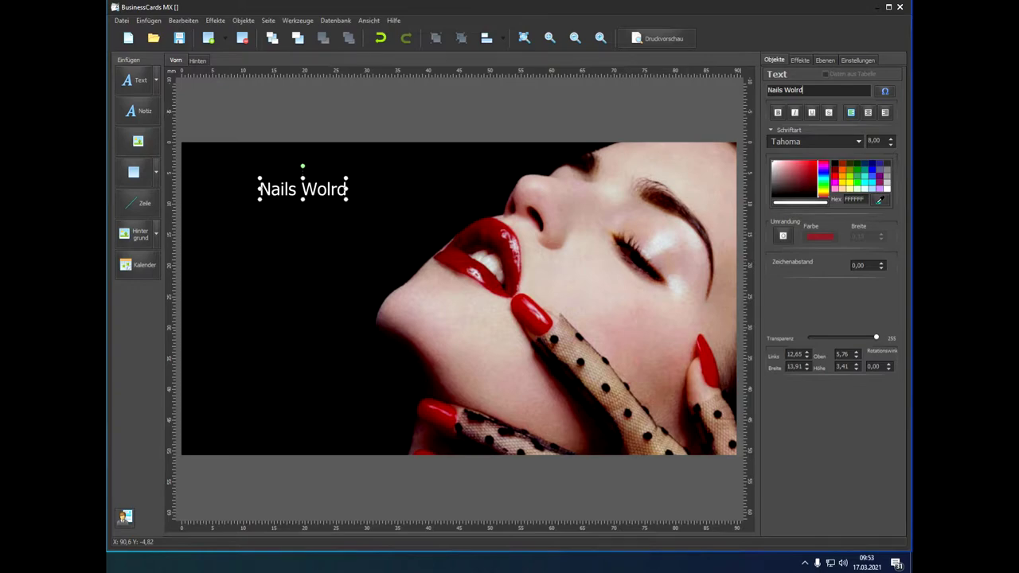
pyautogui.press('BackSpace')
pyautogui.click(800, 89)
pyautogui.press('BackSpace')
pyautogui.press('BackSpace')
pyautogui.write('rl')
pyautogui.moveTo(346, 202)
pyautogui.mouseDown()
pyautogui.moveTo(360, 215)
pyautogui.moveTo(398, 211)
pyautogui.moveTo(363, 193)
pyautogui.mouseUp()
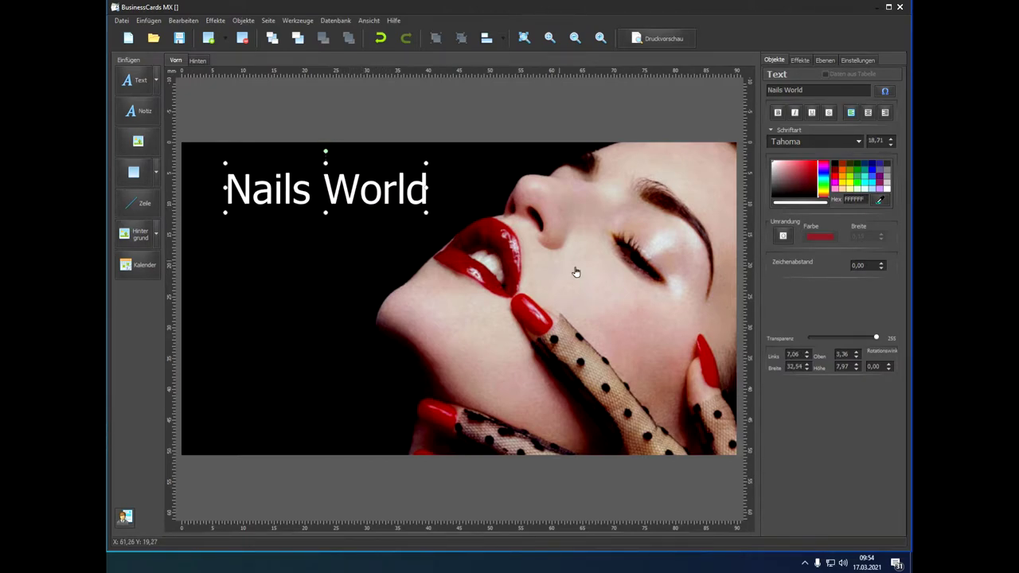
# Colour the "Nails World" title red (FF0000).
pyautogui.click(838, 178)
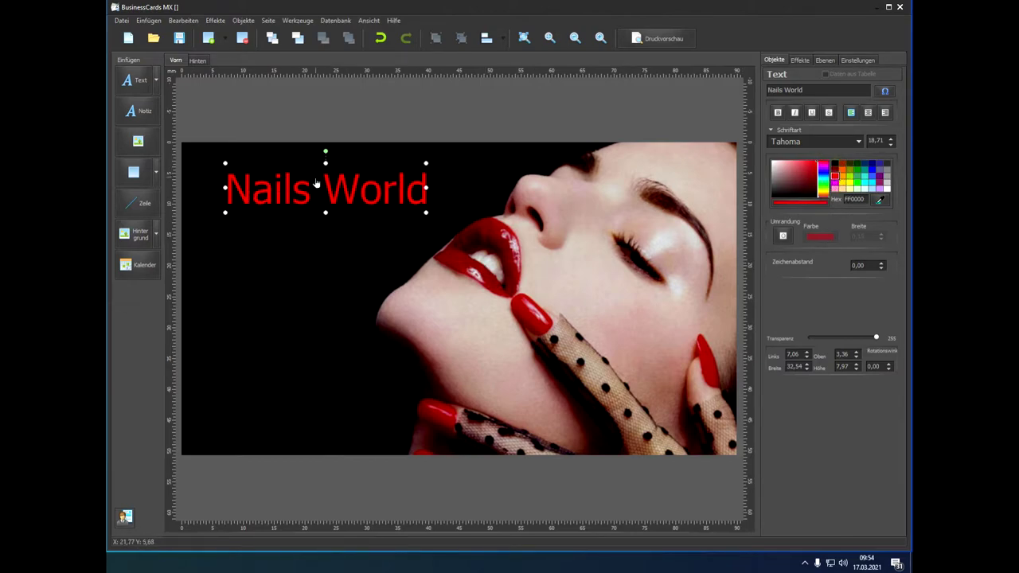
# Try the .TMC-Ong Do and AnkeCalligraph fonts on the "Nails World" title.
pyautogui.click(858, 142)
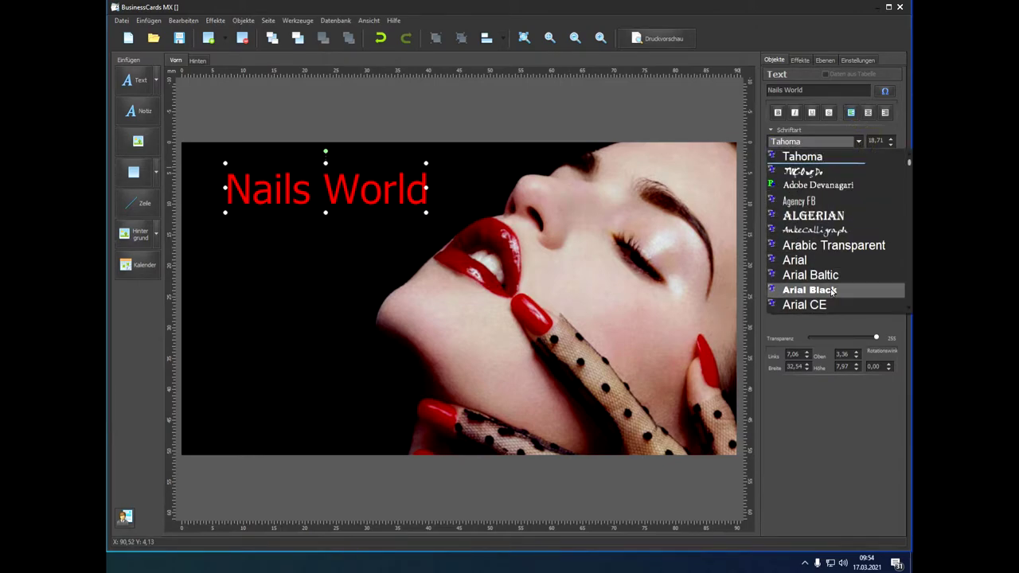
pyautogui.click(831, 171)
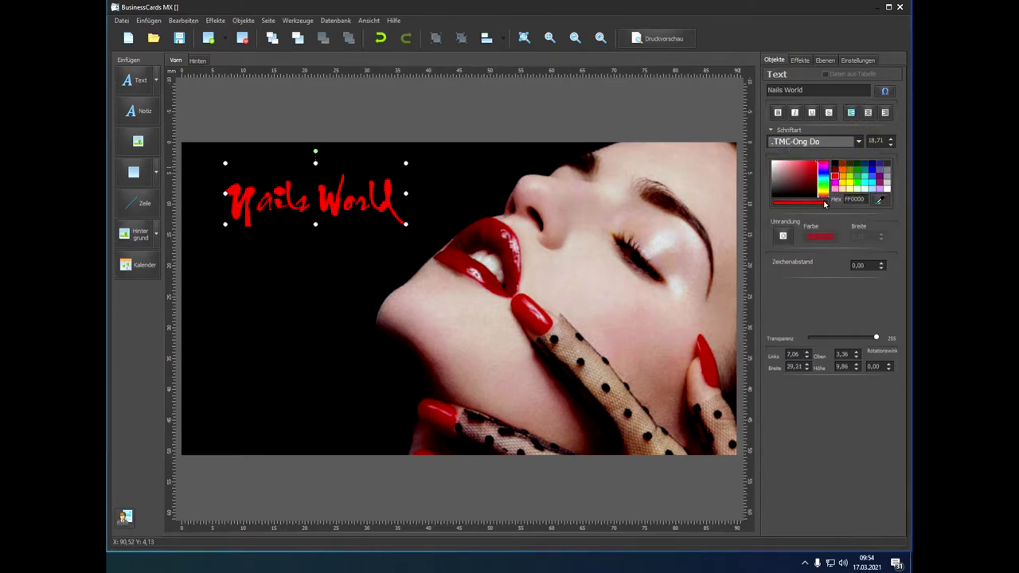
pyautogui.click(858, 141)
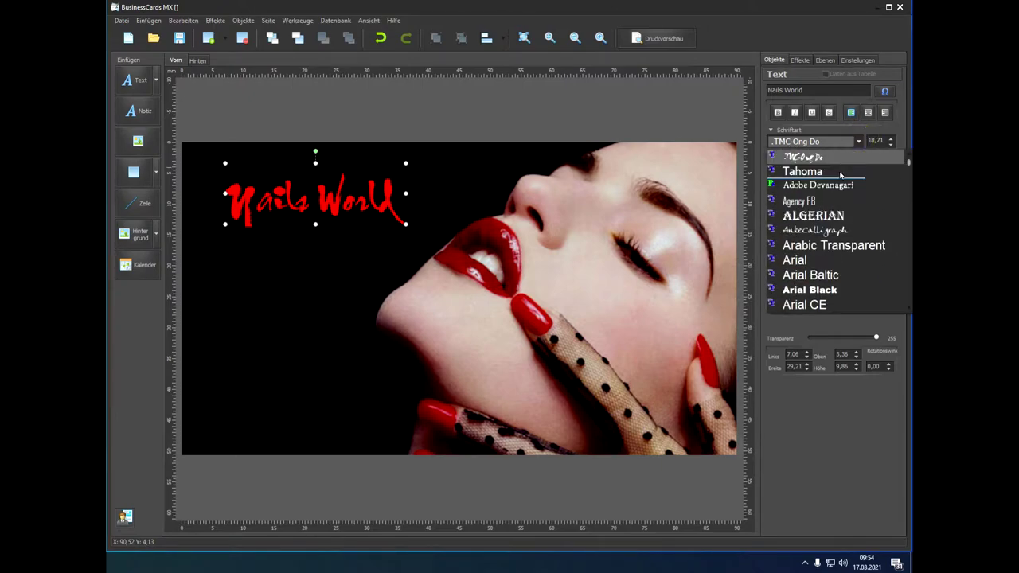
pyautogui.click(816, 230)
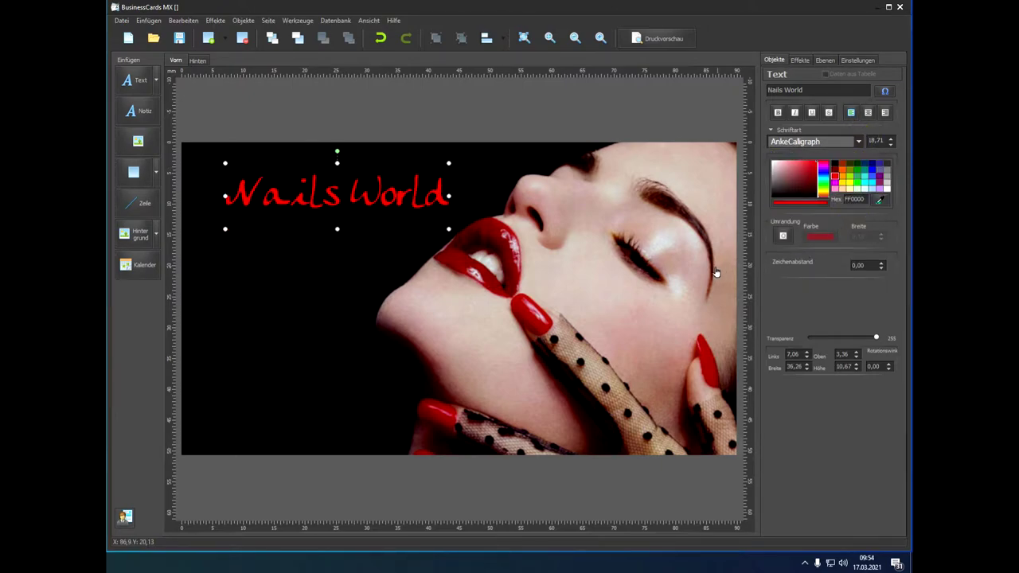
# Set the title's font to Edwardian Script ITC and enlarge it to a font size of about 27.2, about 39.3 mm wide.
pyautogui.click(850, 144)
pyautogui.scroll(-3, 826, 283)
pyautogui.scroll(-7, 826, 283)
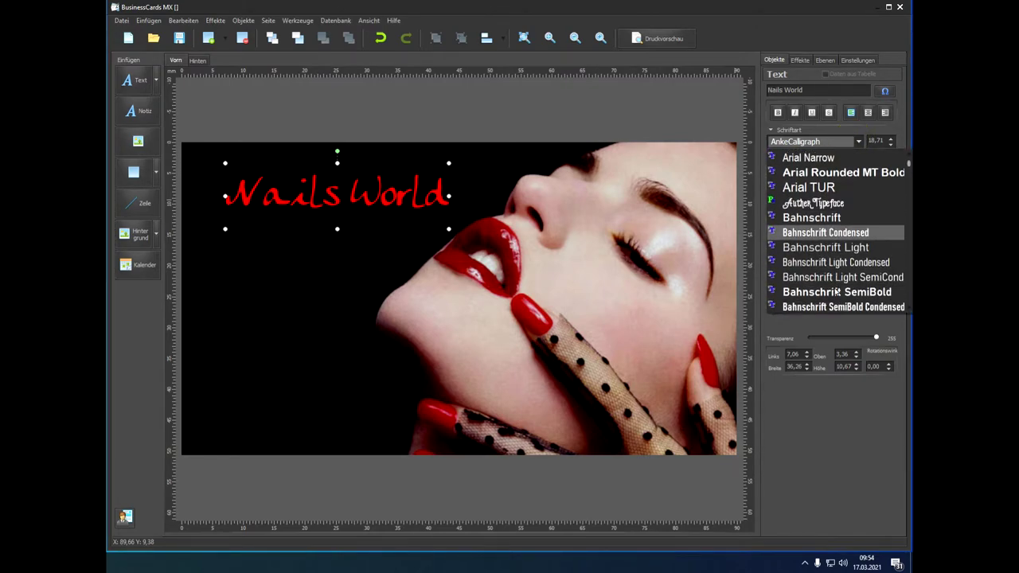
pyautogui.moveTo(909, 166); pyautogui.dragTo(909, 167)
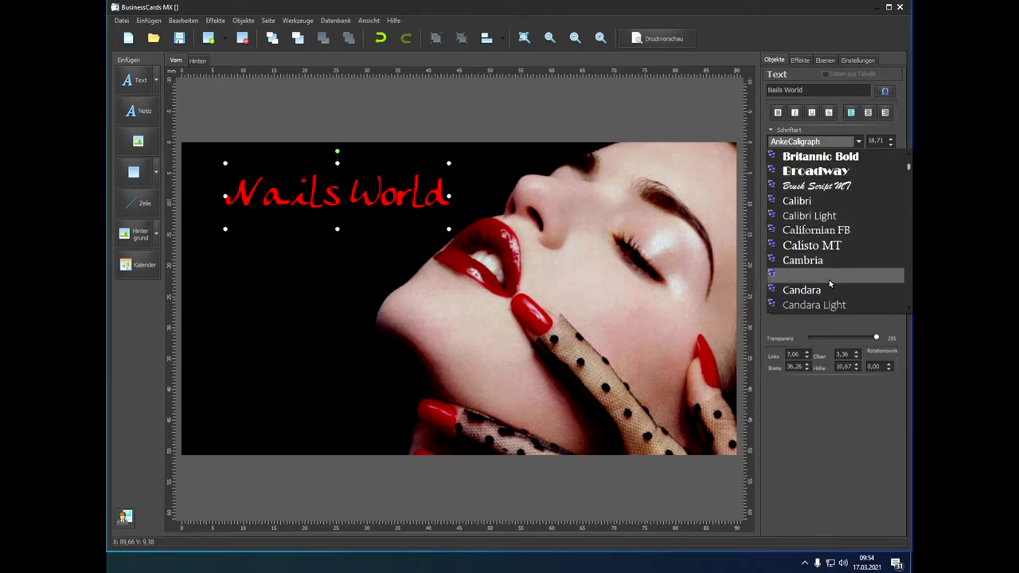
pyautogui.scroll(-4, 829, 280)
pyautogui.scroll(-10, 831, 295)
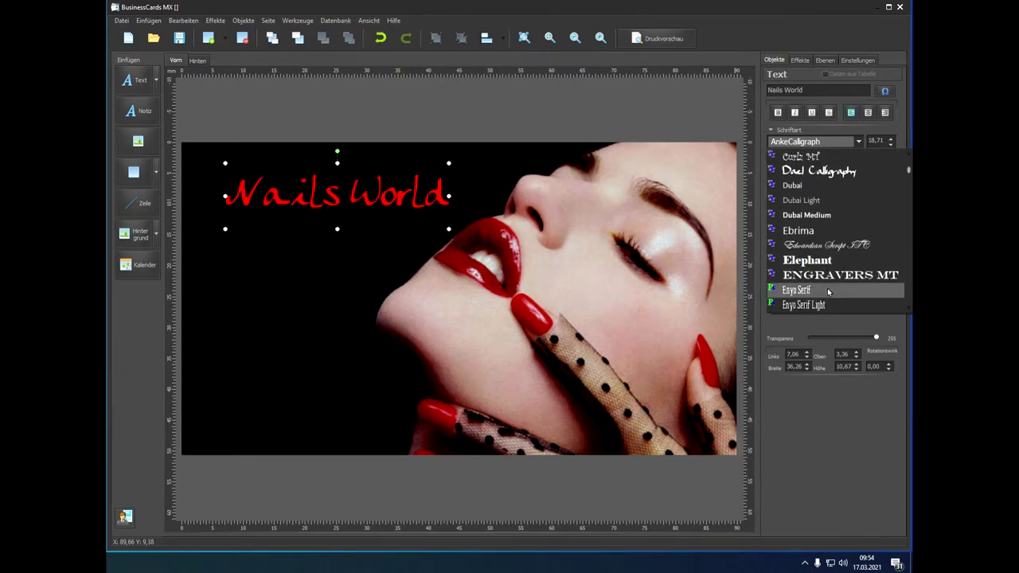
pyautogui.click(820, 244)
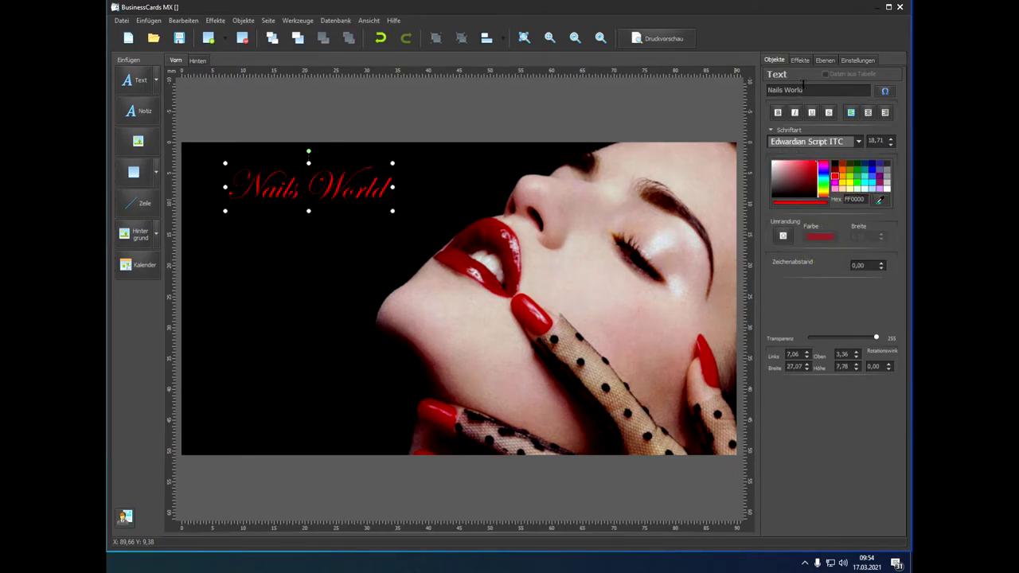
pyautogui.moveTo(394, 212)
pyautogui.mouseDown()
pyautogui.moveTo(450, 230)
pyautogui.moveTo(400, 214)
pyautogui.mouseUp()
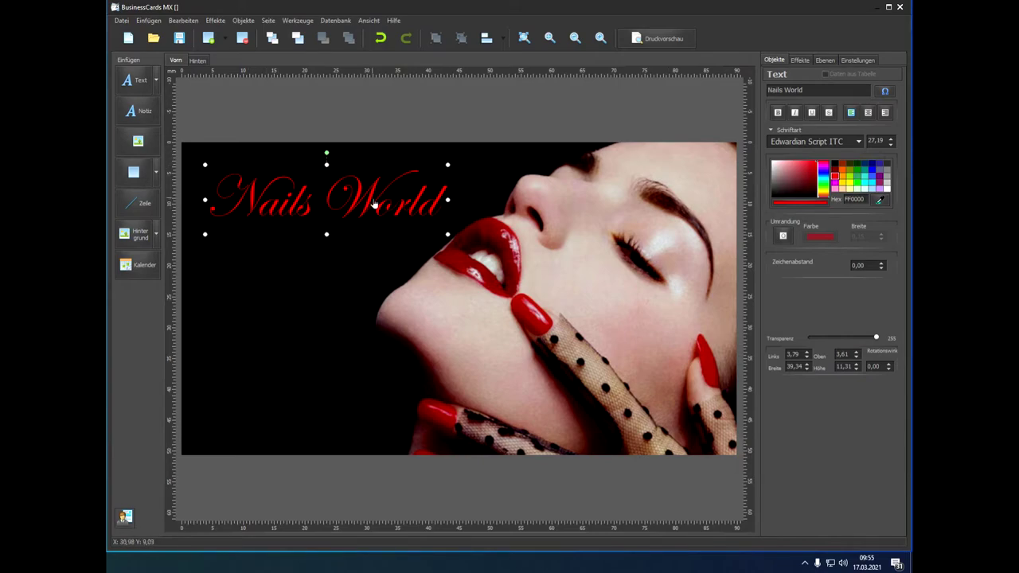
# Give the title a muted pink outline with a width of 0.25.
pyautogui.click(783, 236)
pyautogui.click(820, 237)
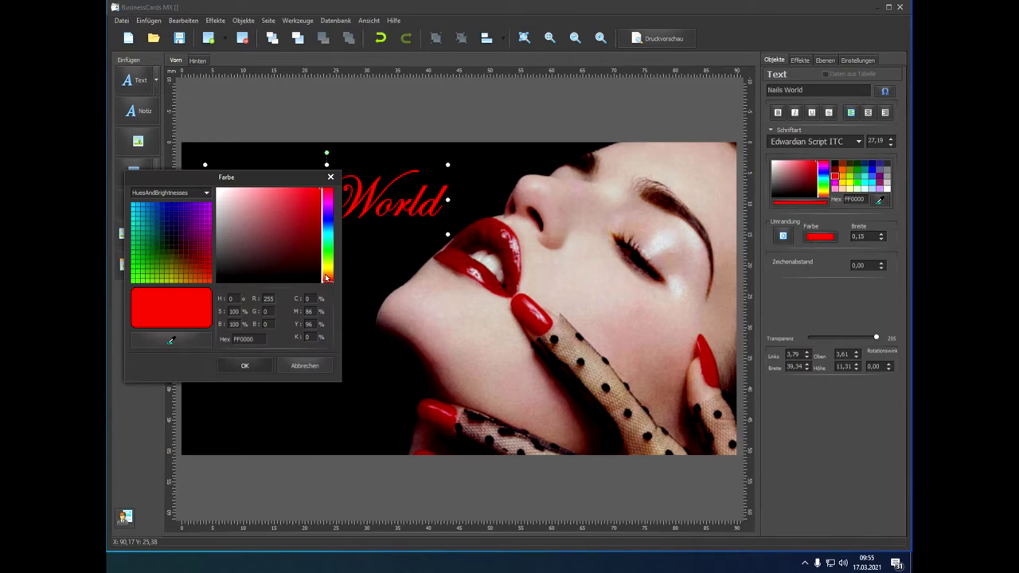
pyautogui.moveTo(256, 177); pyautogui.dragTo(650, 207)
pyautogui.moveTo(635, 274); pyautogui.dragTo(645, 253)
pyautogui.click(640, 395)
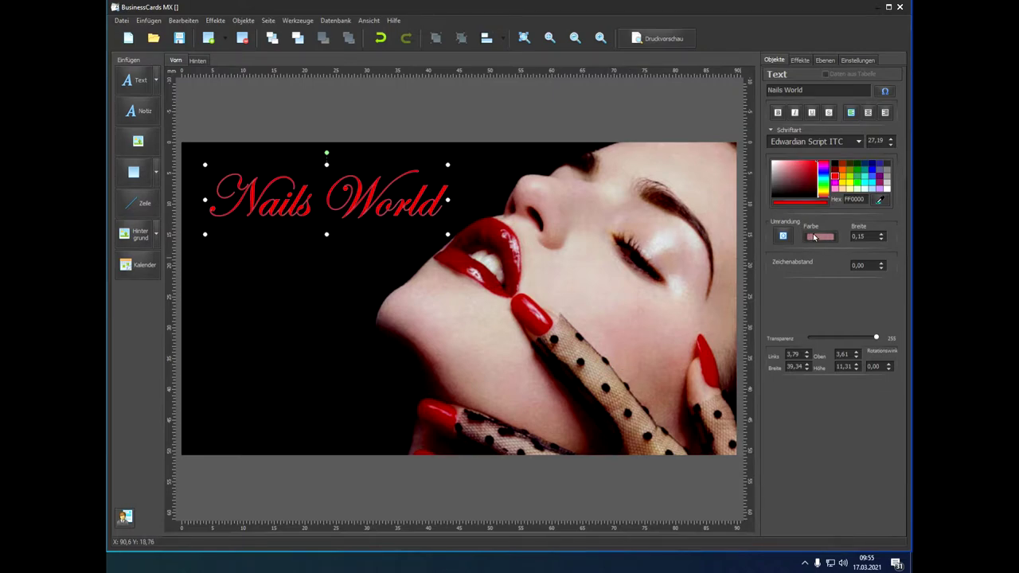
pyautogui.click(881, 235)
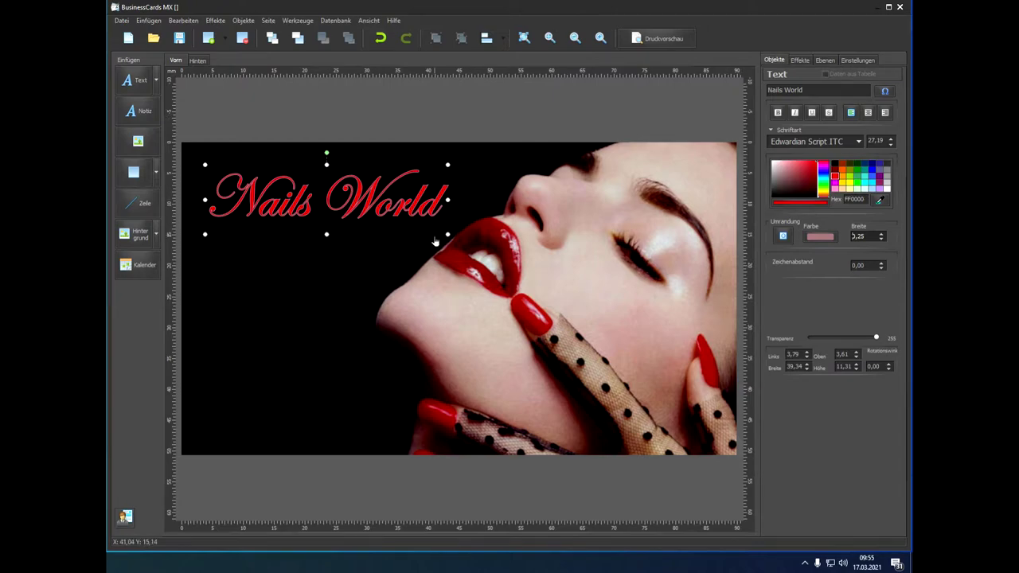
# Add the Schatten (shadow) effect to the title and set the shadow colour to white (FFFFFF).
pyautogui.click(800, 60)
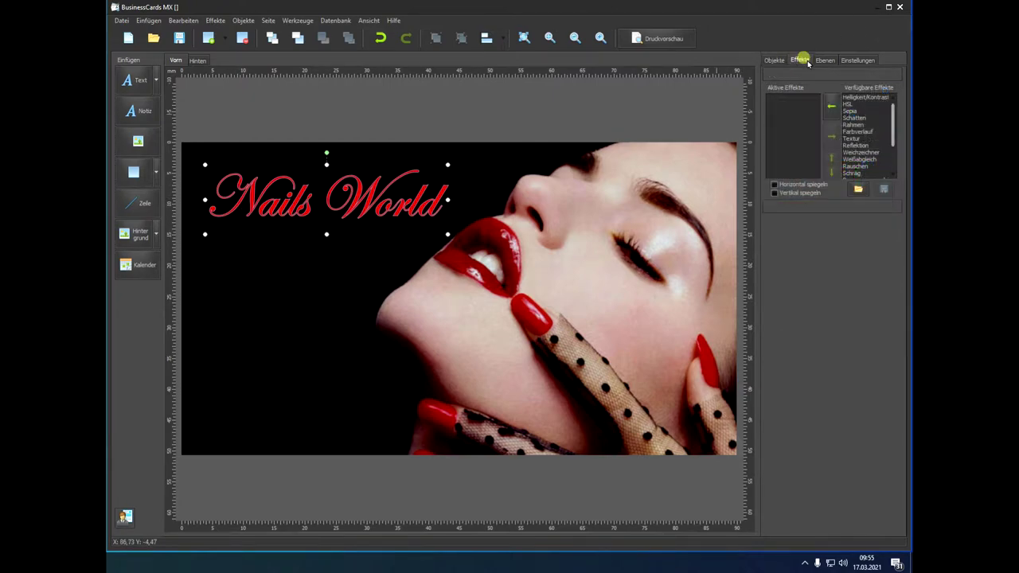
pyautogui.click(856, 117)
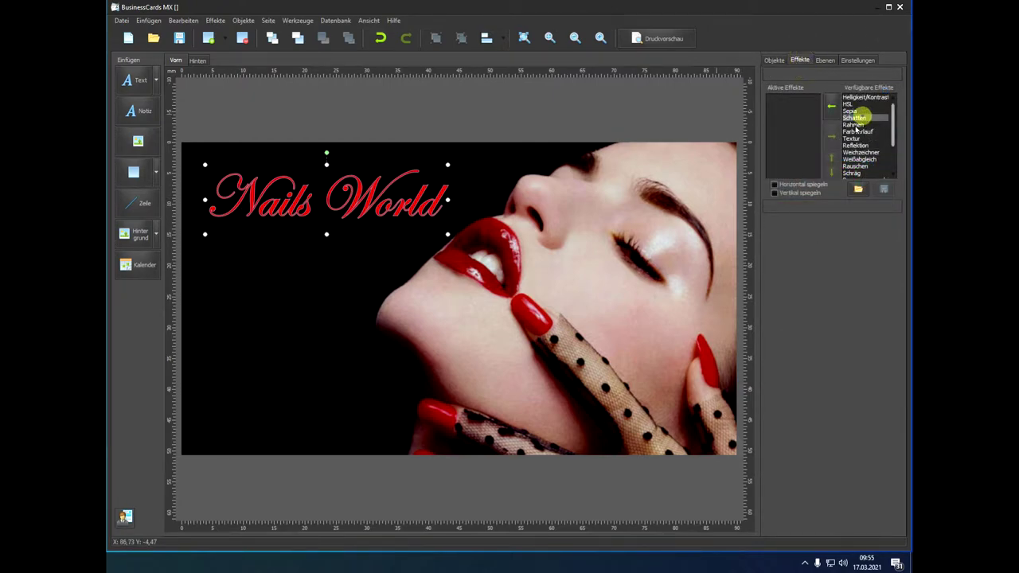
pyautogui.click(831, 106)
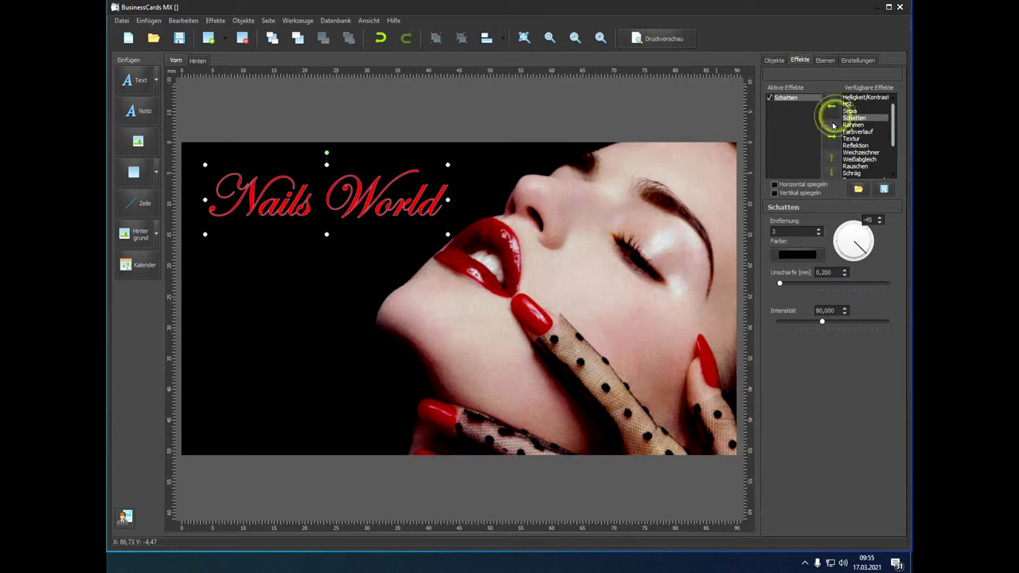
pyautogui.click(797, 254)
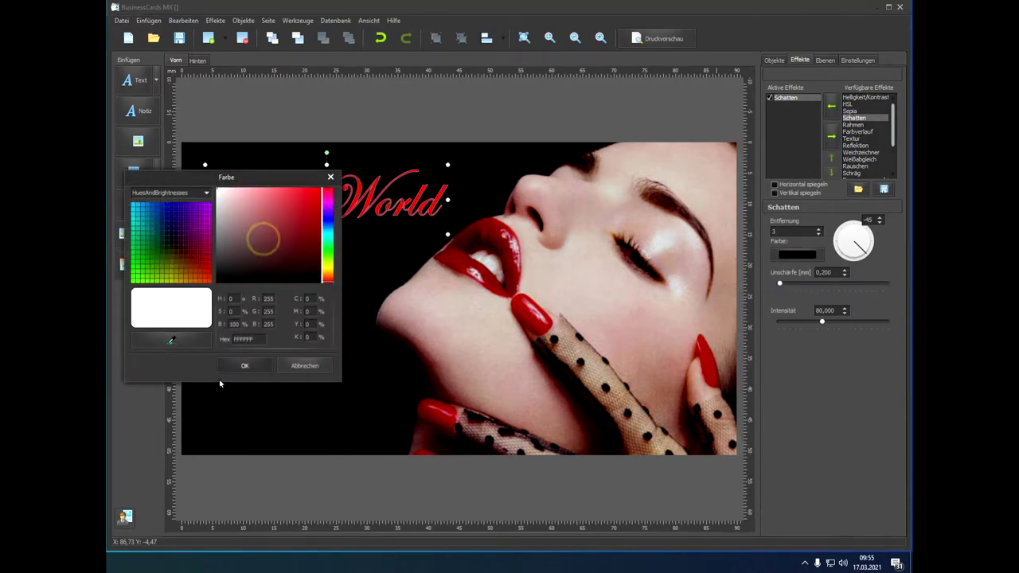
pyautogui.click(244, 366)
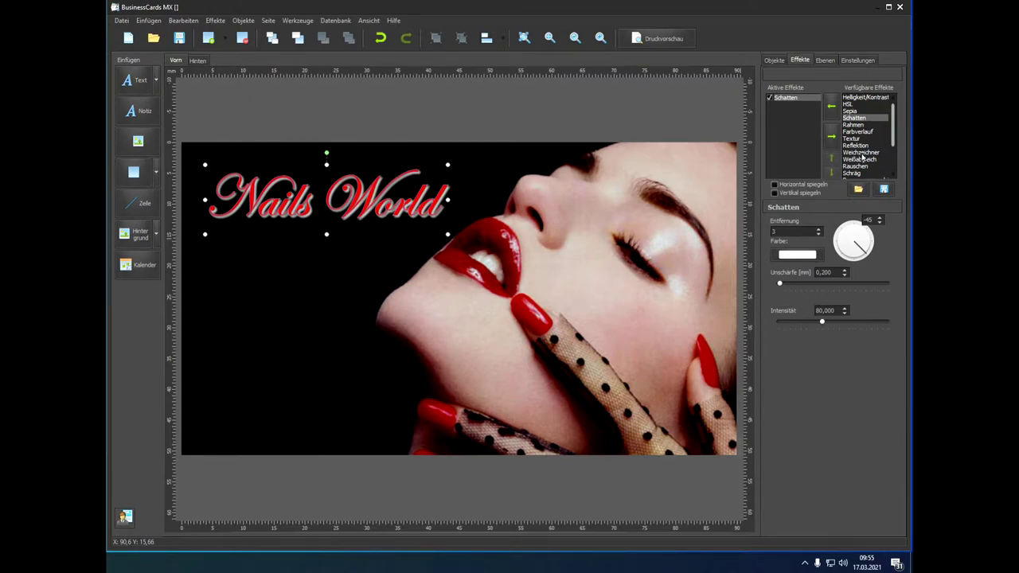
# Add the Reflektion effect to the title and set its Y-Verschiebung (vertical offset) to -5.
pyautogui.click(856, 145)
pyautogui.click(832, 105)
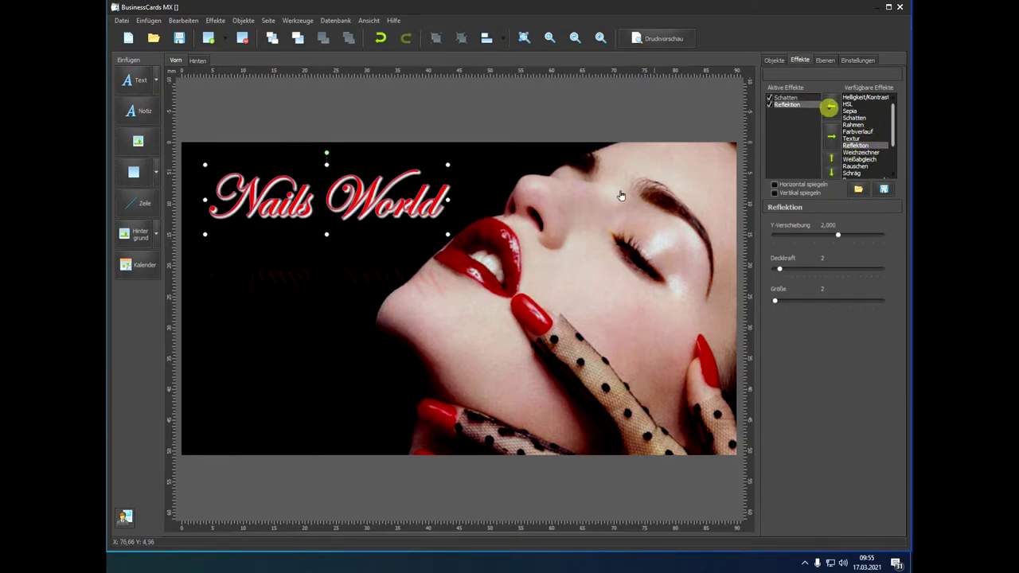
pyautogui.moveTo(837, 236); pyautogui.dragTo(822, 240)
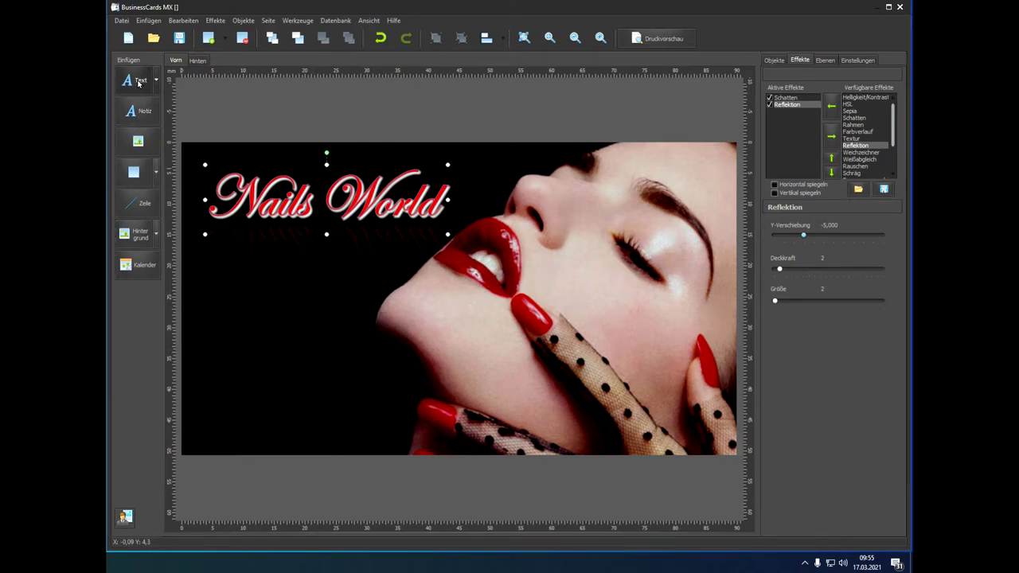
# Place a new text object in the black area below the title and colour it red (FF0000).
pyautogui.click(135, 80)
pyautogui.click(252, 279)
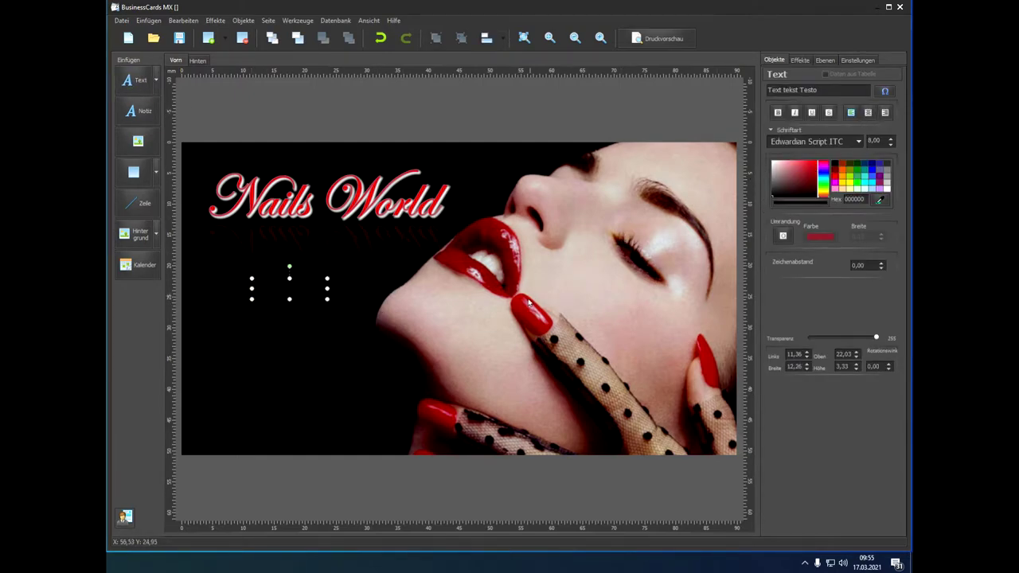
pyautogui.moveTo(799, 179); pyautogui.dragTo(820, 164)
# Add a white (FFFFFF) outline to the new text object.
pyautogui.click(784, 236)
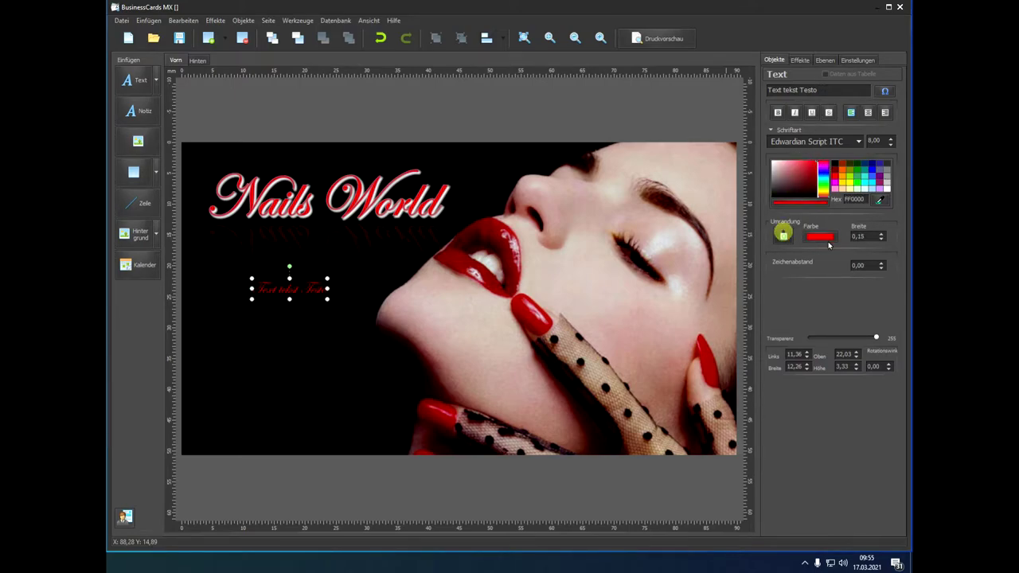
pyautogui.click(820, 236)
pyautogui.click(263, 233)
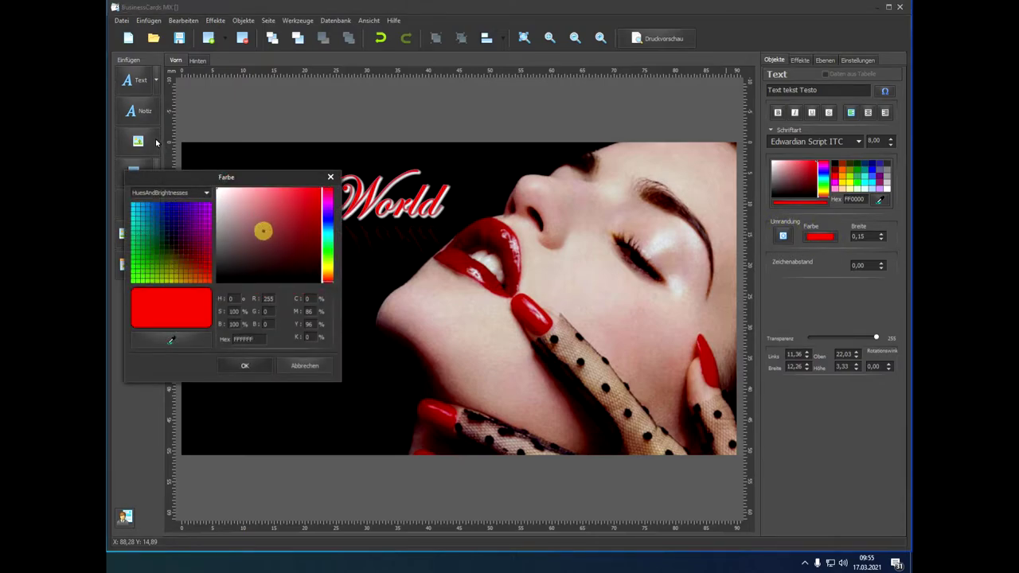
pyautogui.click(244, 366)
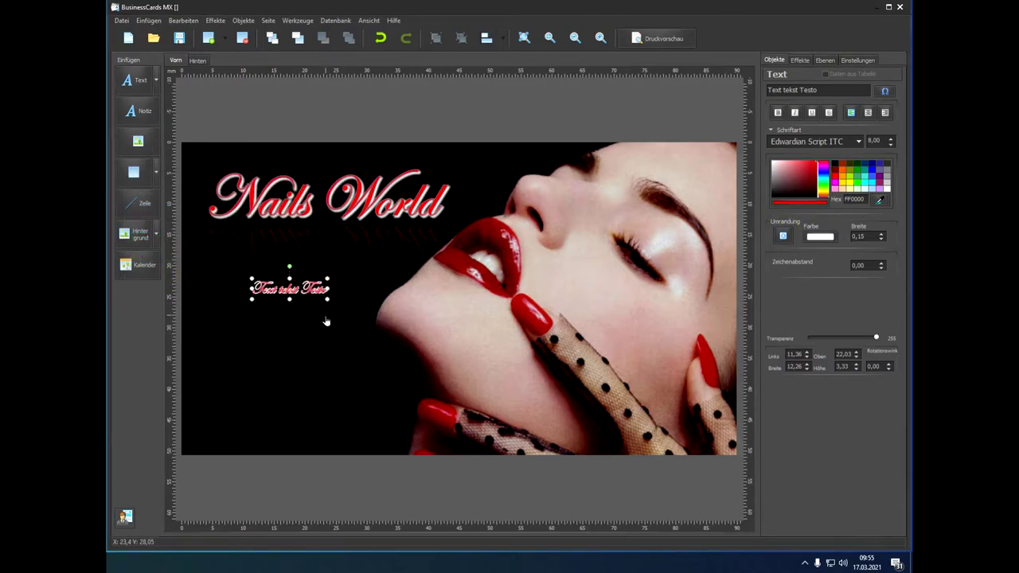
# Enlarge the new text object to a font size of about 13, shift it up beneath the title and replace its placeholder with "Mo. - Sa.".
pyautogui.moveTo(330, 304); pyautogui.dragTo(310, 268)
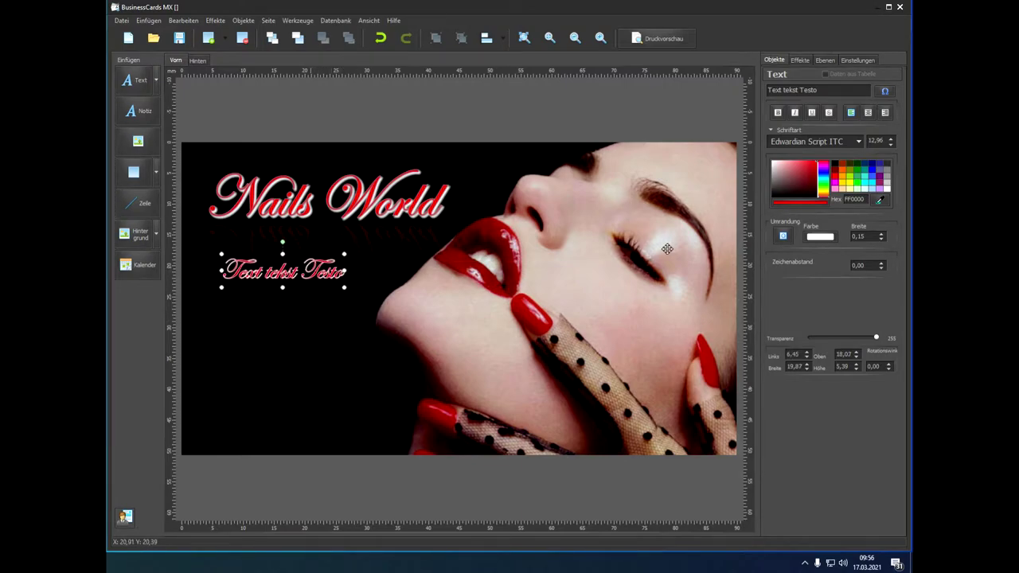
pyautogui.tripleClick(838, 89)
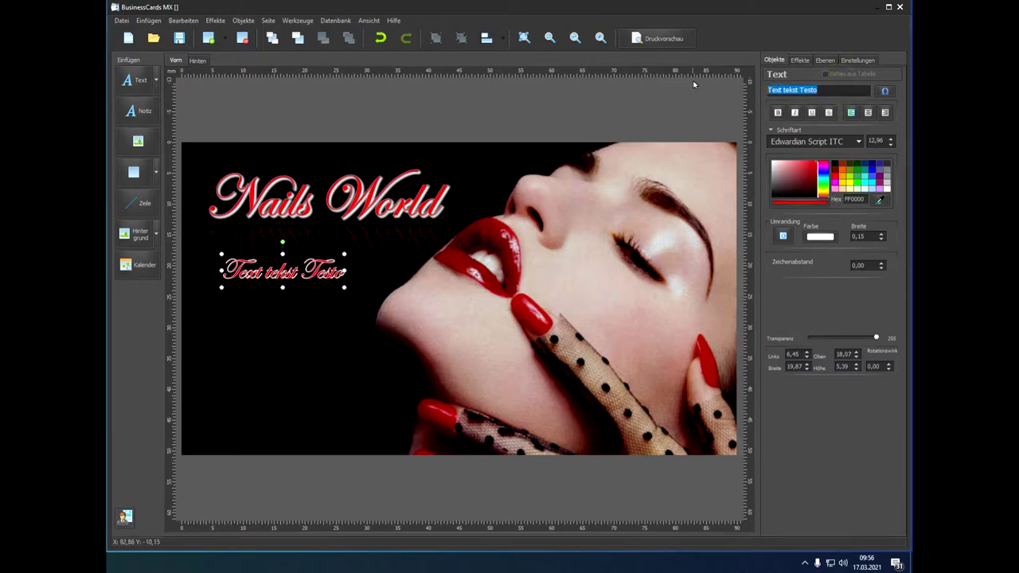
pyautogui.write('Mo')
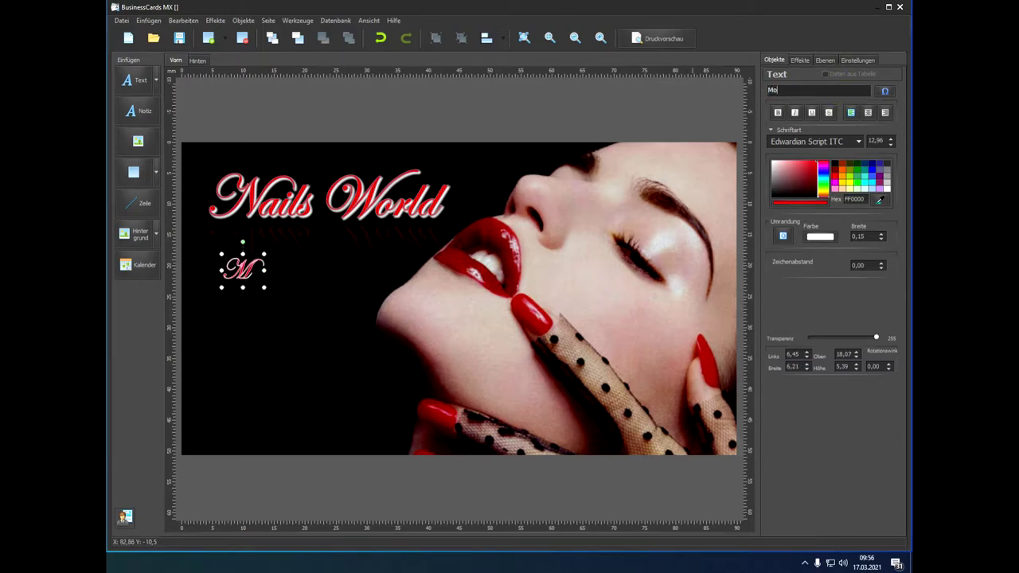
pyautogui.write('. - Ssa')
pyautogui.press('BackSpace')
pyautogui.write('a.')
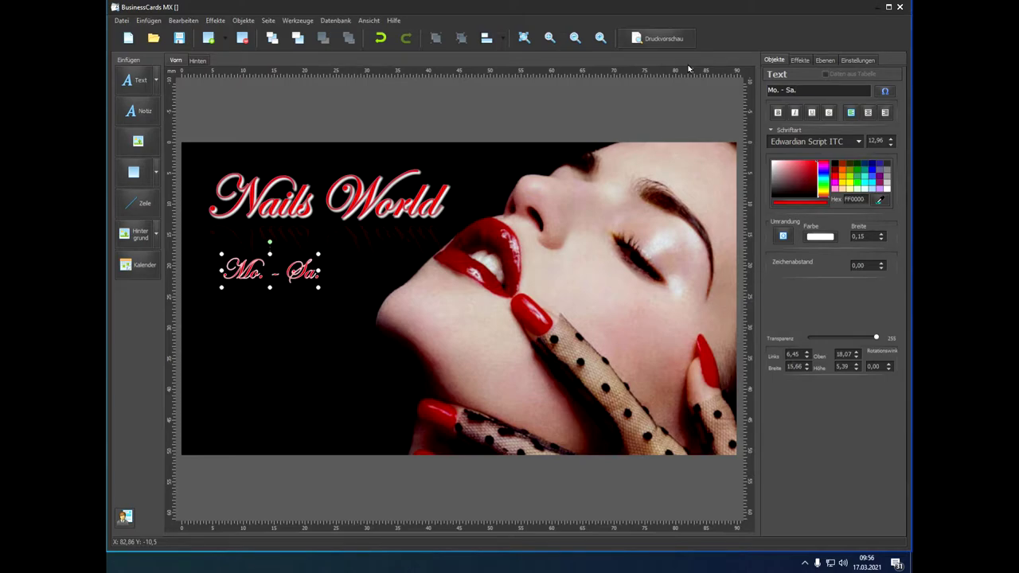
# Set the font of "Mo. - Sa." to Adobe Devanagari and reduce its size to about 9.55.
pyautogui.click(858, 141)
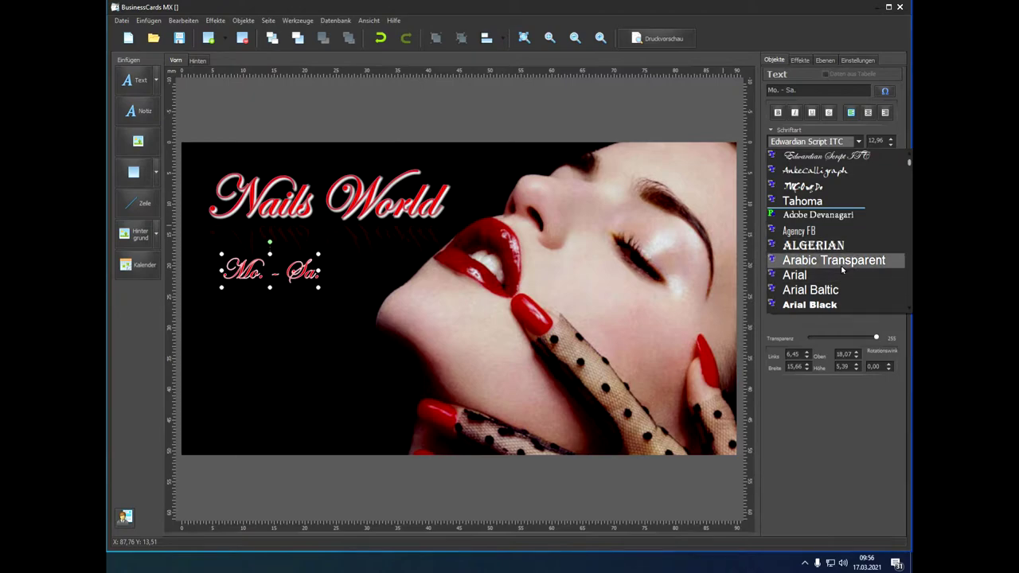
pyautogui.click(828, 215)
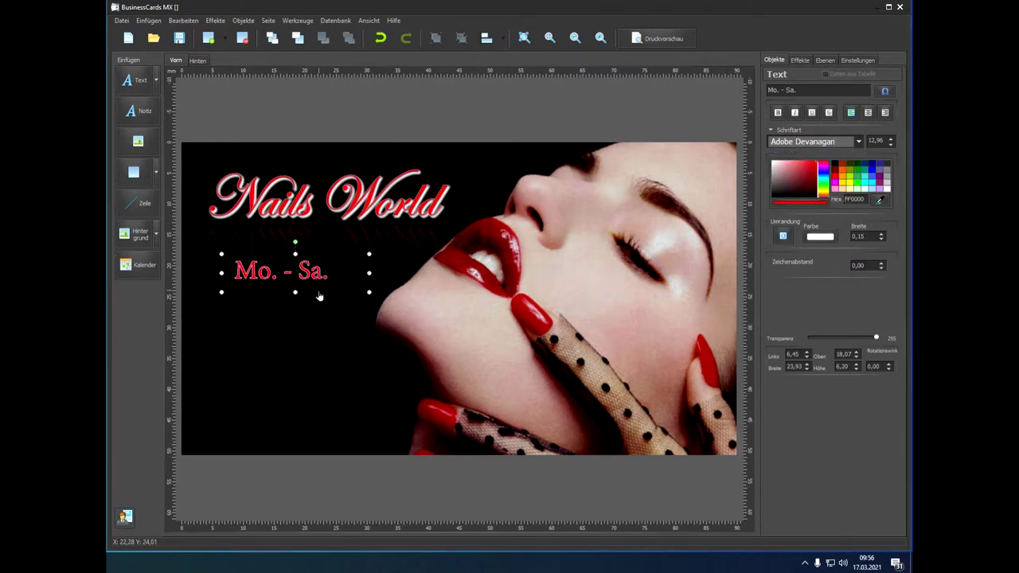
pyautogui.moveTo(369, 292); pyautogui.dragTo(285, 276)
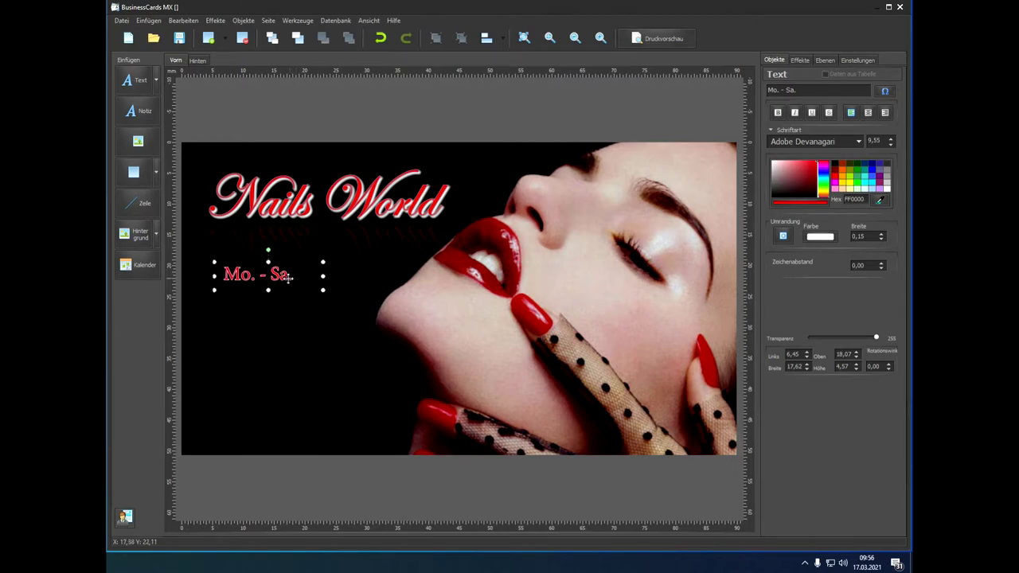
# Extend the text to "Mo. - Sa.: 9:00 - 18:00" and move it to about 5.7 mm from the left and 18.8 mm from the top.
pyautogui.click(826, 90)
pyautogui.write(':')
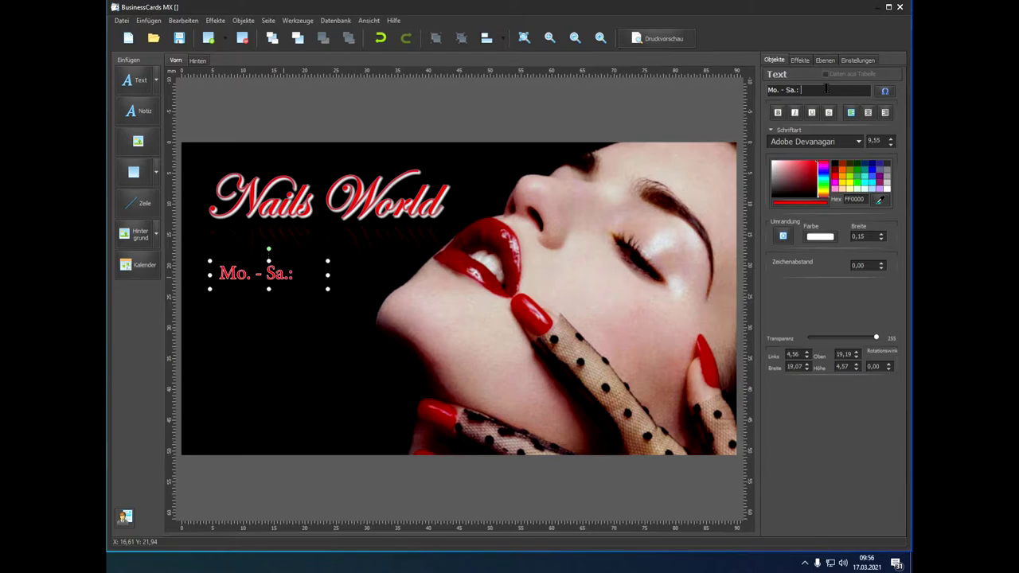
pyautogui.write(' 9:00')
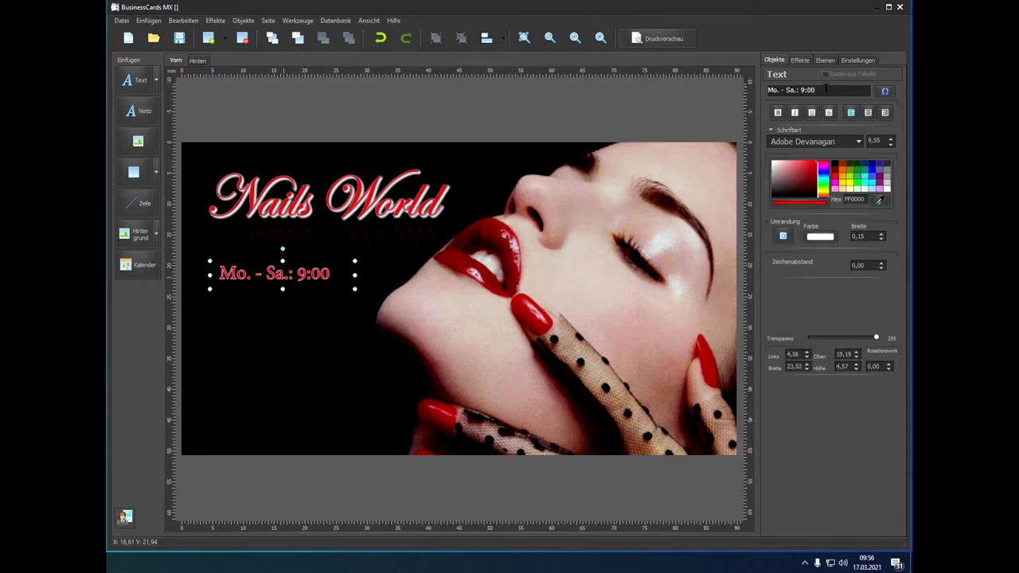
pyautogui.write(' - 18:00')
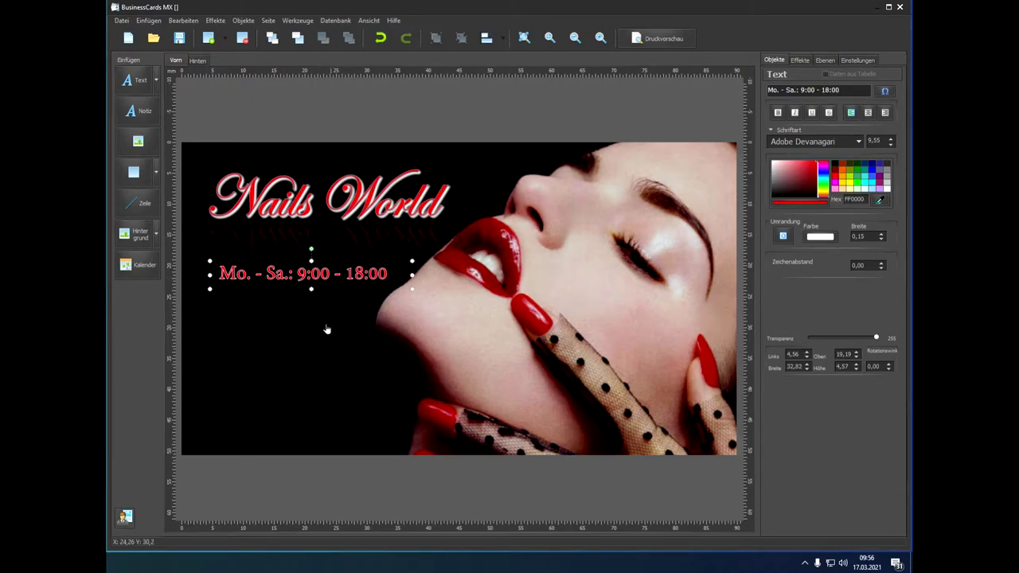
pyautogui.moveTo(335, 273); pyautogui.dragTo(342, 270)
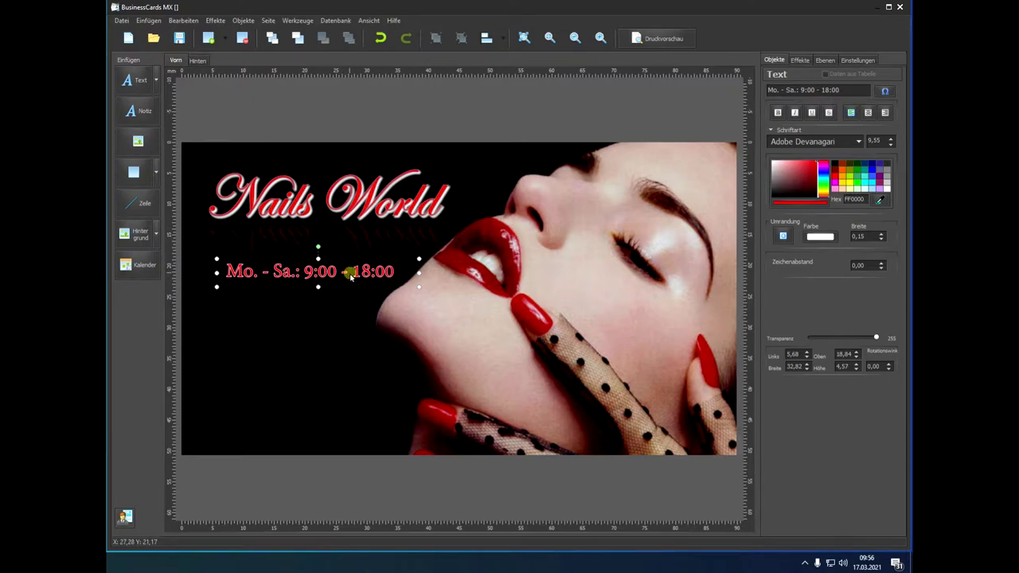
# Paste a copy of the opening-hours line and place it beneath the original, about 5.9 mm from the left and 22.4 mm from the top.
pyautogui.click(337, 298)
pyautogui.hotkey('ctrl', 'v')
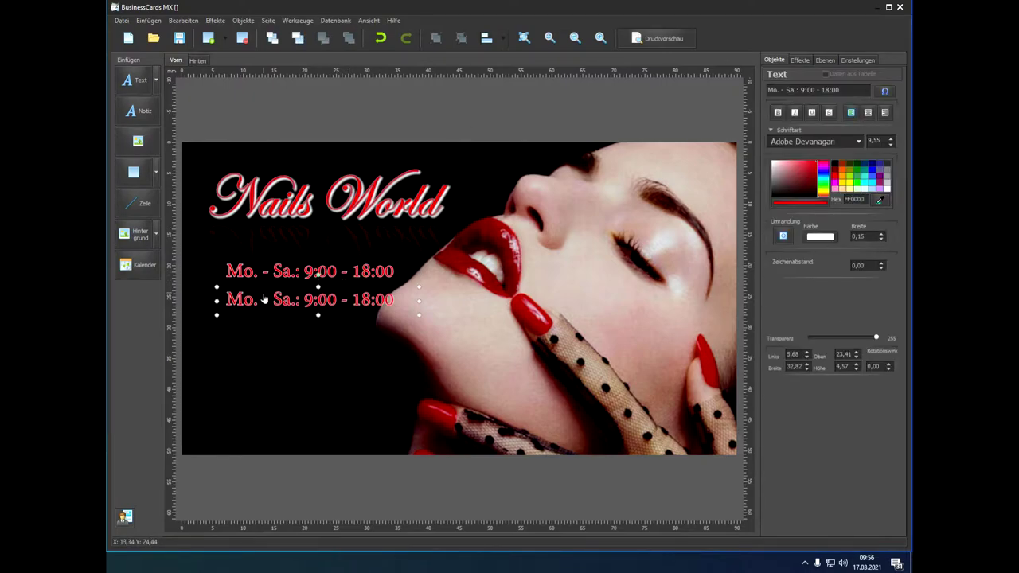
pyautogui.moveTo(325, 298); pyautogui.dragTo(327, 292)
pyautogui.tripleClick(852, 92)
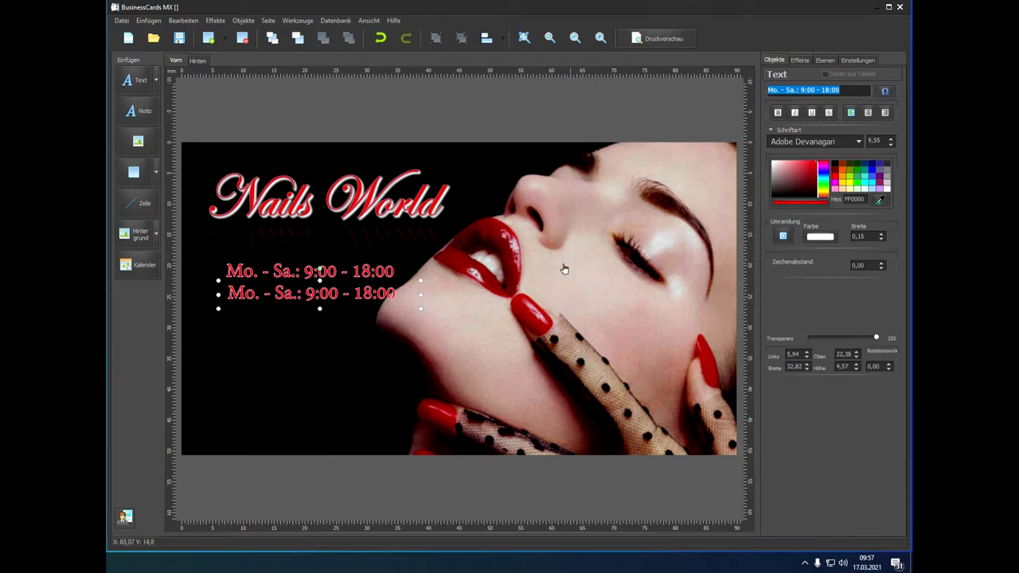
# Switch to Chrome and search Google Images for "whatsapp PNG".
pyautogui.hotkey('alt', 'Tab')
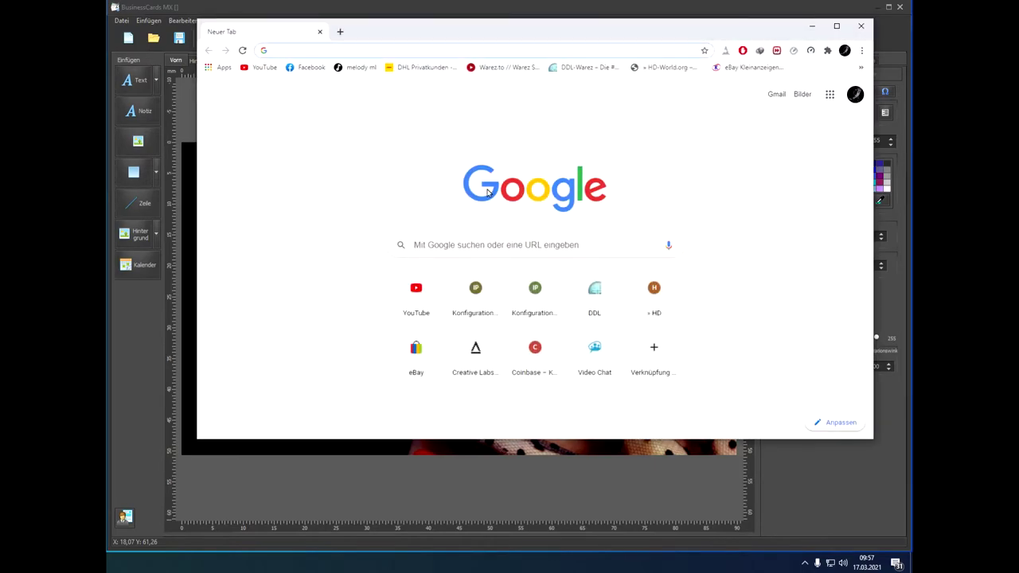
pyautogui.click(506, 243)
pyautogui.write('whats')
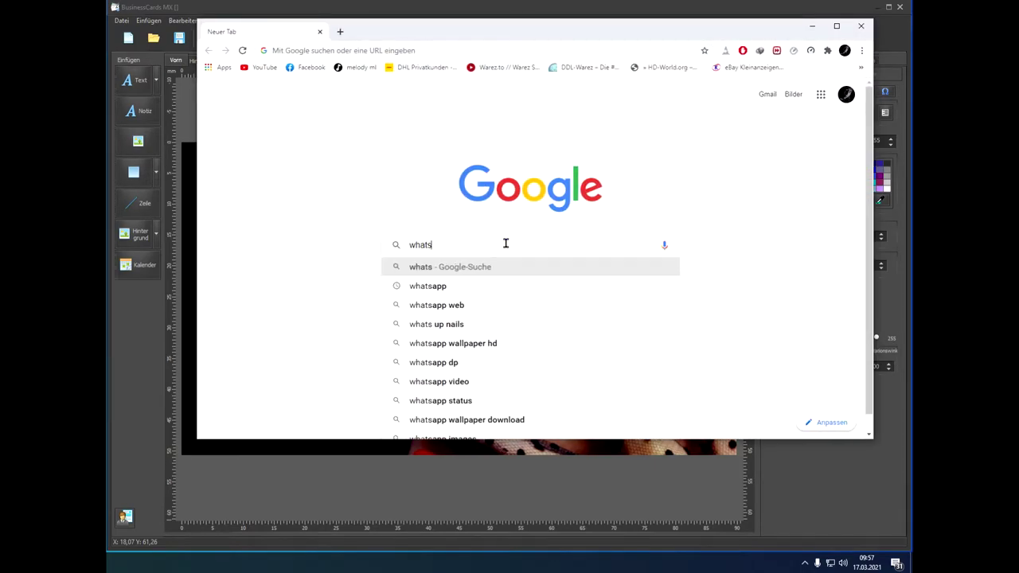
pyautogui.write('app PNG')
pyautogui.press('Return')
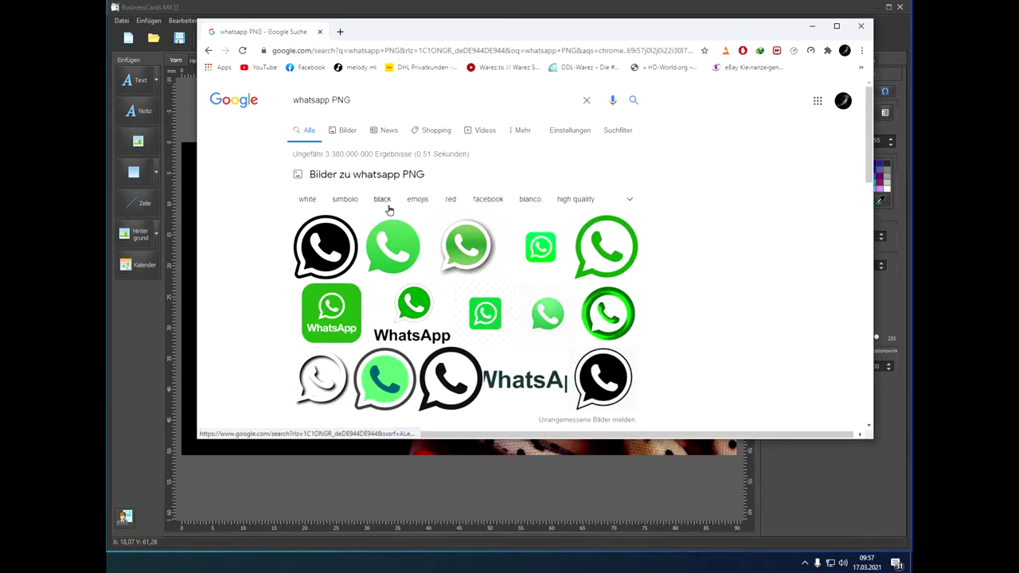
pyautogui.click(345, 132)
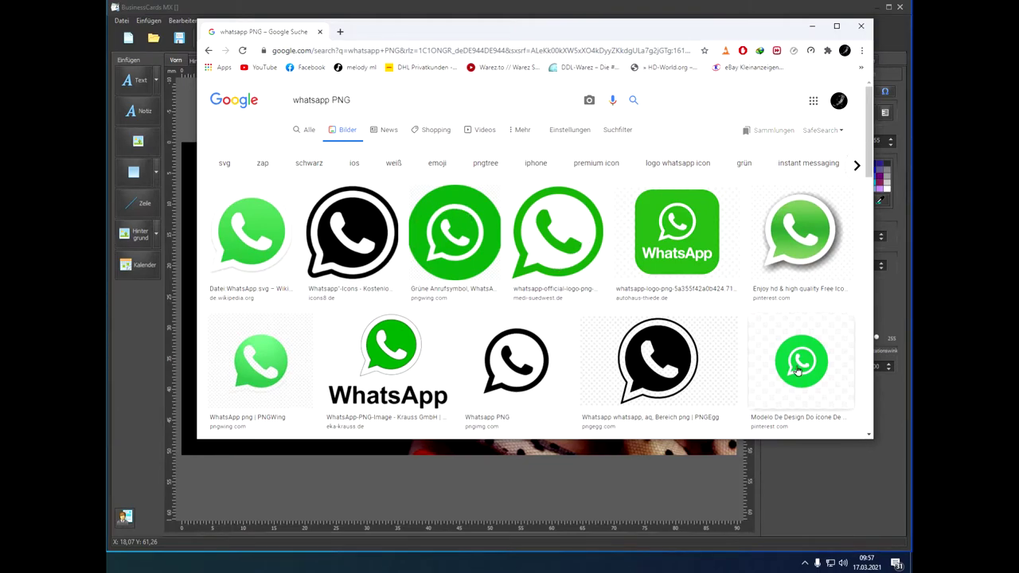
# Save the green WhatsApp logo from PNGWing to the Desktop as a PNG image and return to BusinessCards MX.
pyautogui.click(794, 238)
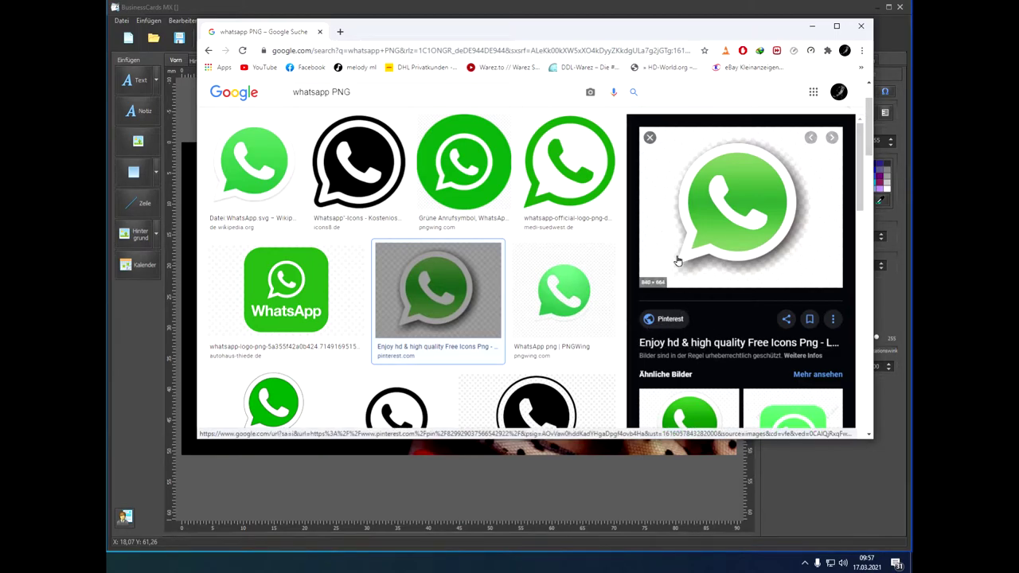
pyautogui.click(569, 301)
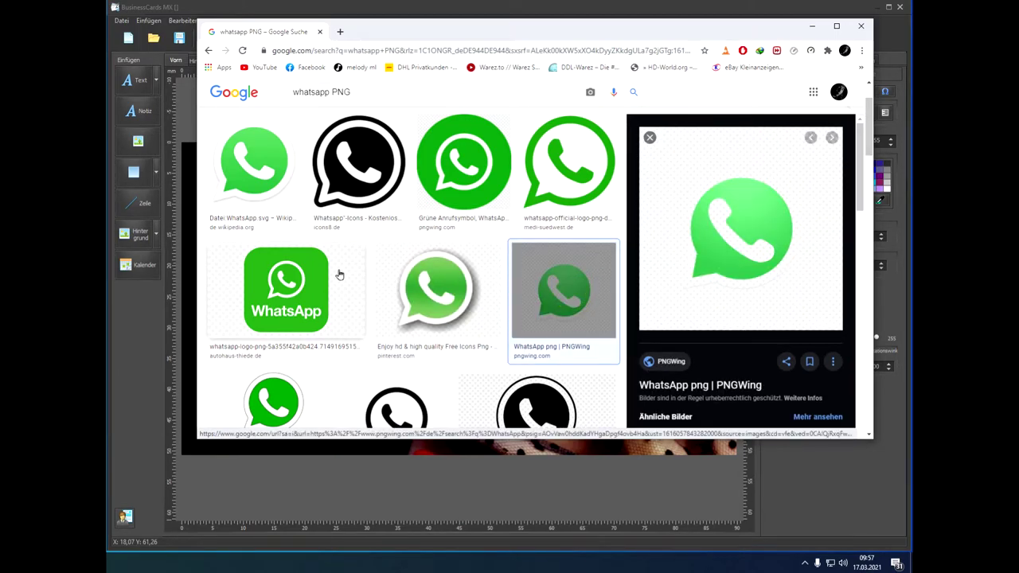
pyautogui.rightClick(697, 230)
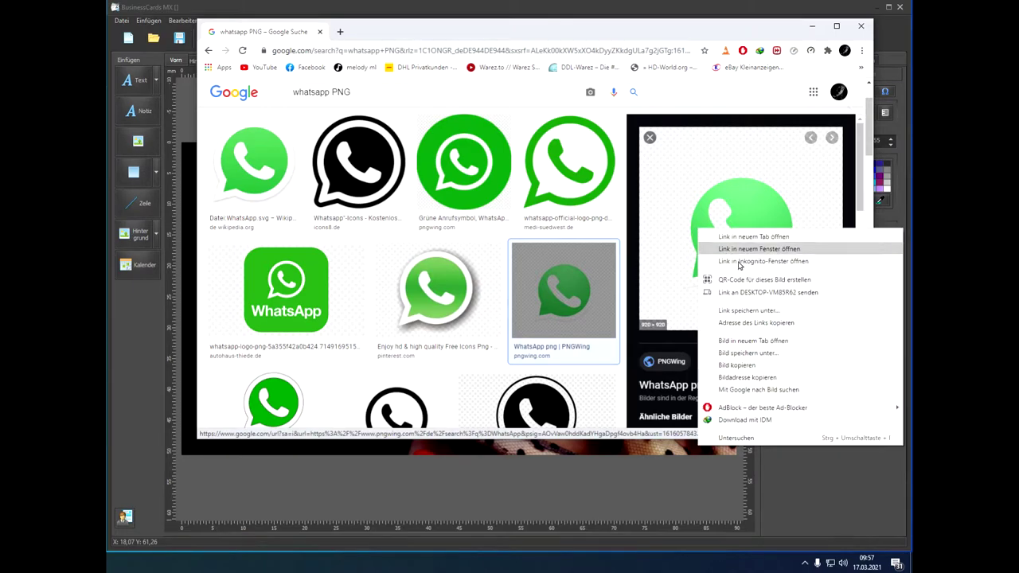
pyautogui.click(747, 353)
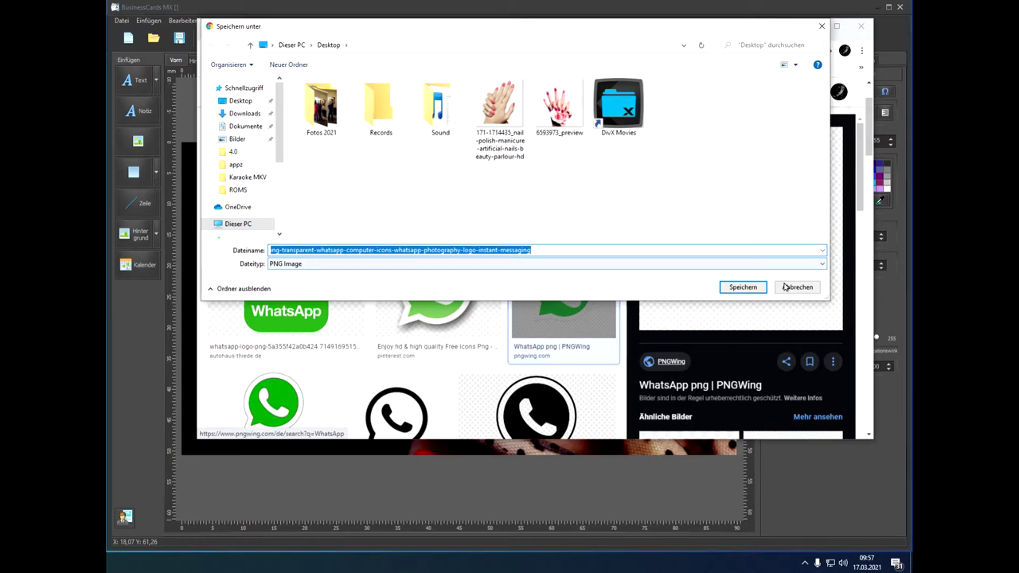
pyautogui.click(742, 287)
pyautogui.click(812, 26)
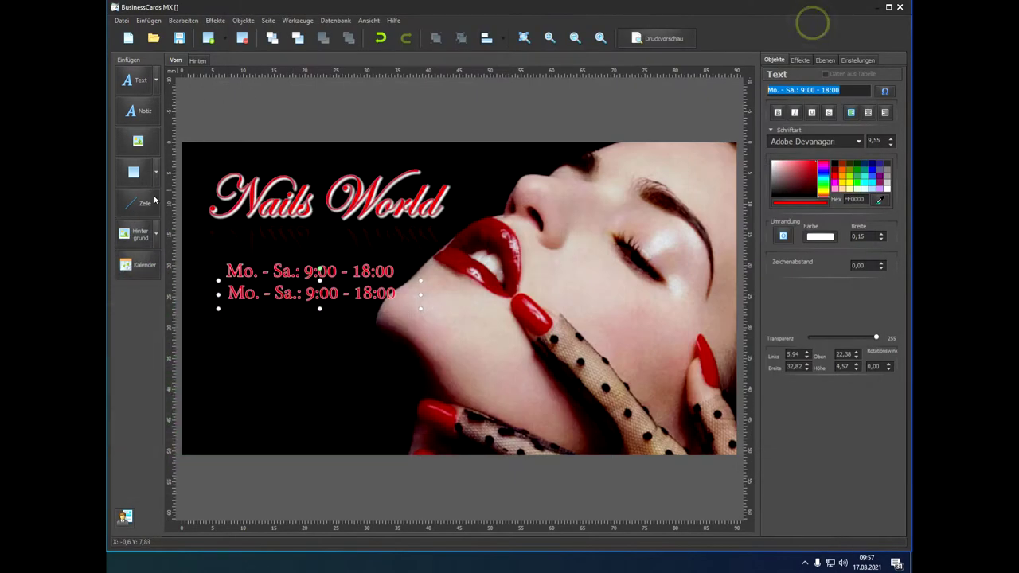
# Try the saved PNGWing WhatsApp logo on the card below the opening hours, then delete it.
pyautogui.click(137, 141)
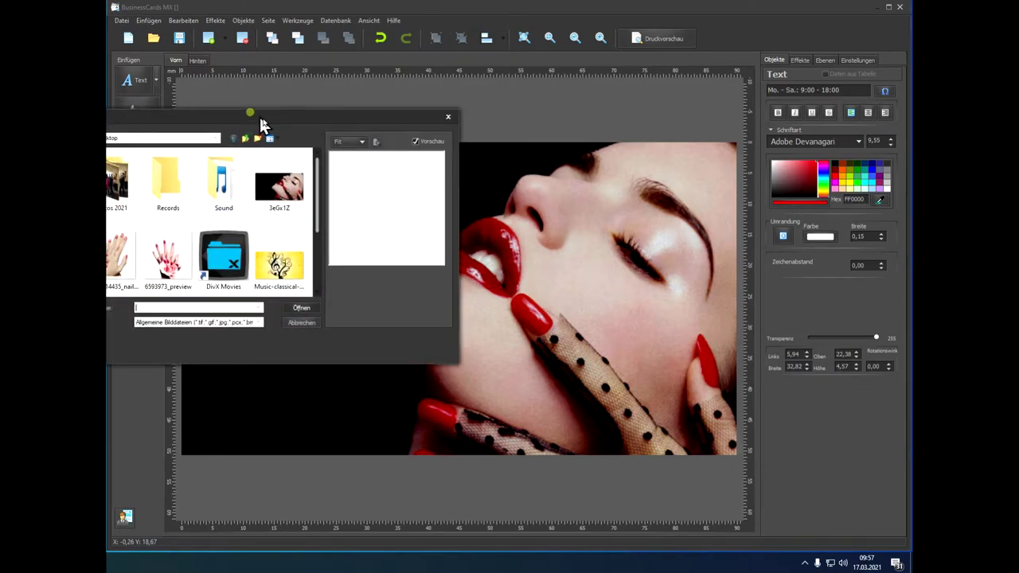
pyautogui.doubleClick(198, 231)
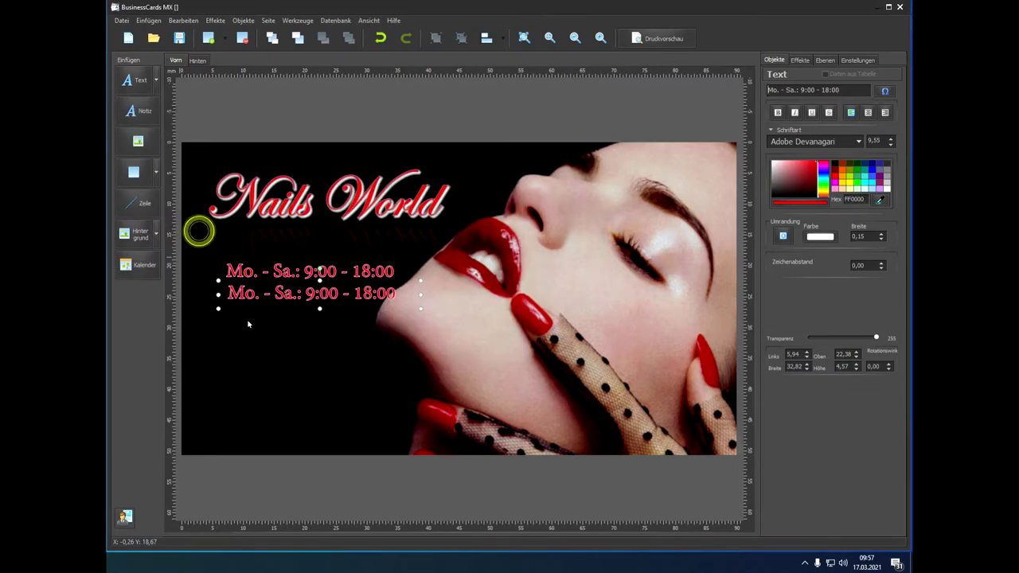
pyautogui.click(247, 319)
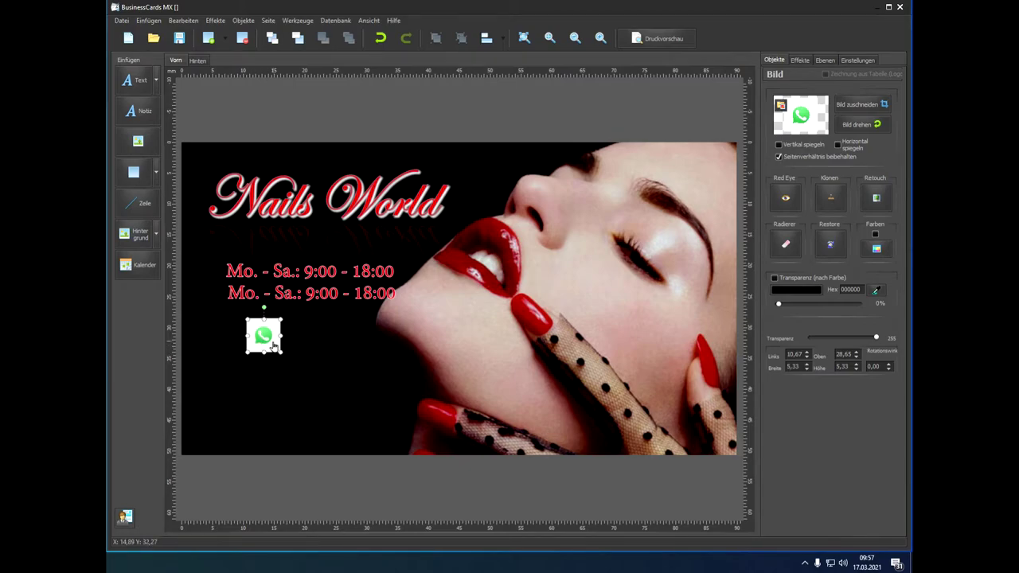
pyautogui.press('Delete')
# Switch to Chrome, save the PNGEgg WhatsApp Business logo to the Desktop as a PNG image and return to BusinessCards MX.
pyautogui.hotkey('alt', 'Tab')
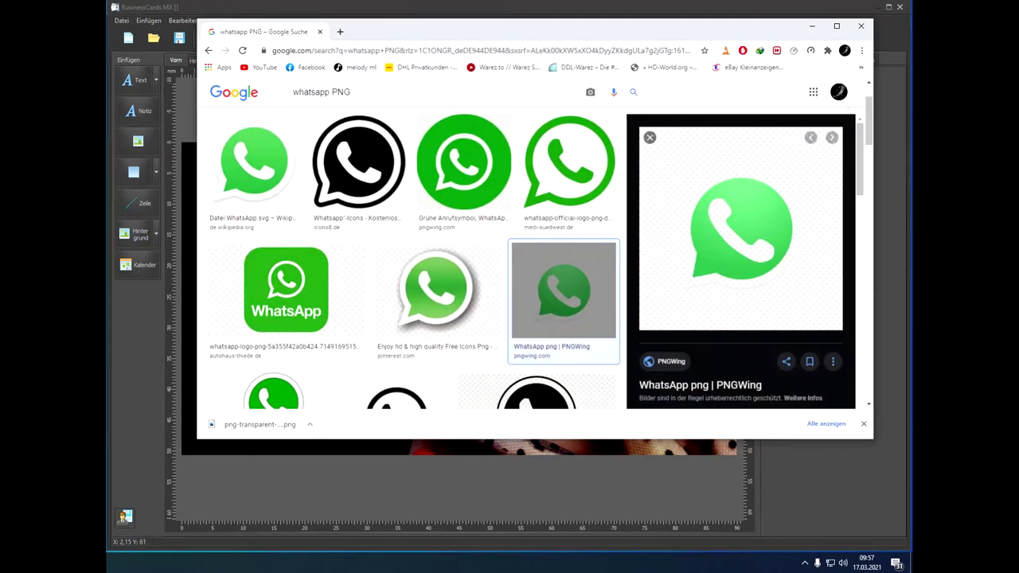
pyautogui.scroll(-2, 455, 319)
pyautogui.scroll(-2, 690, 315)
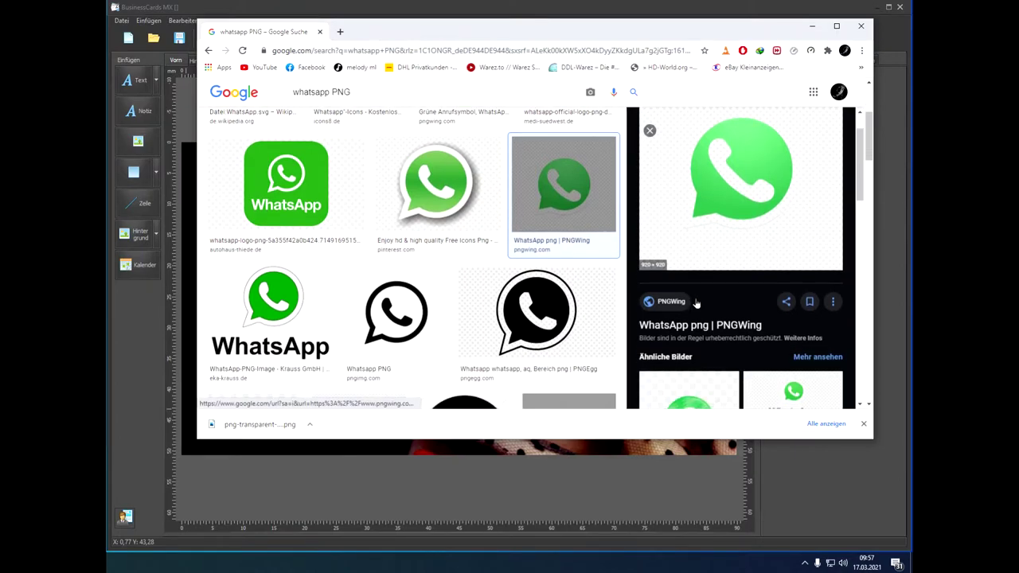
pyautogui.scroll(-2, 656, 303)
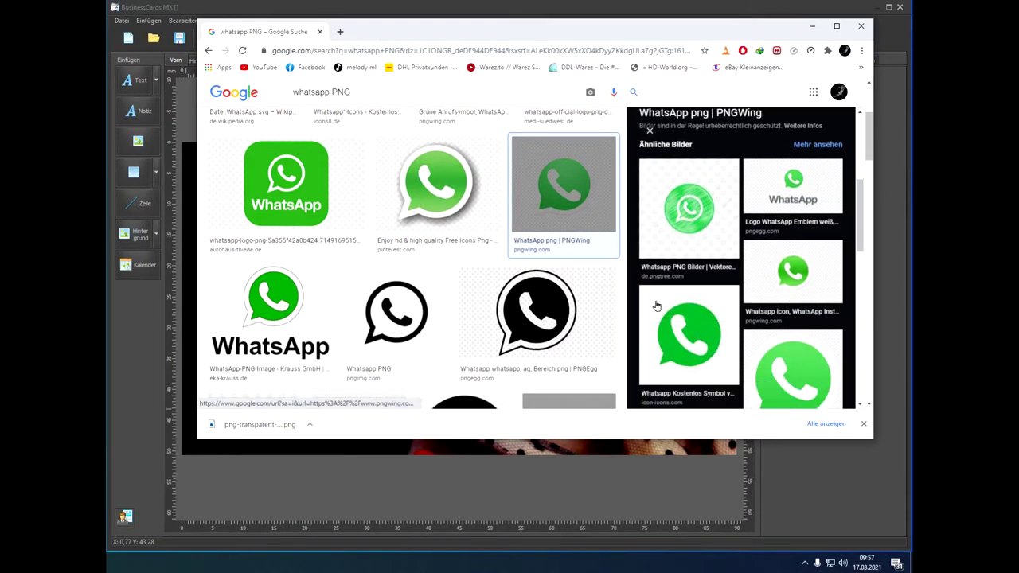
pyautogui.scroll(-3, 375, 231)
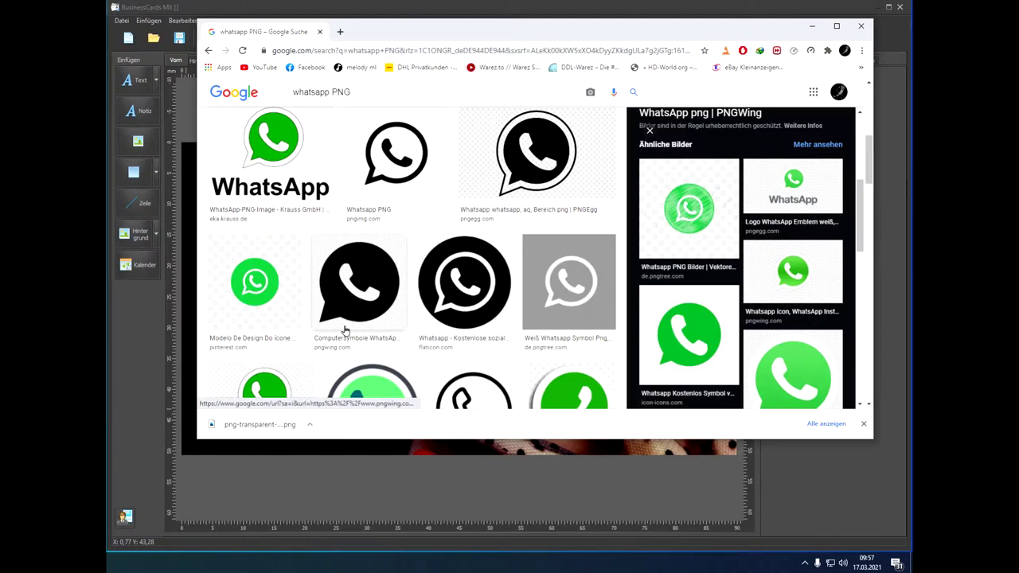
pyautogui.scroll(-2, 382, 286)
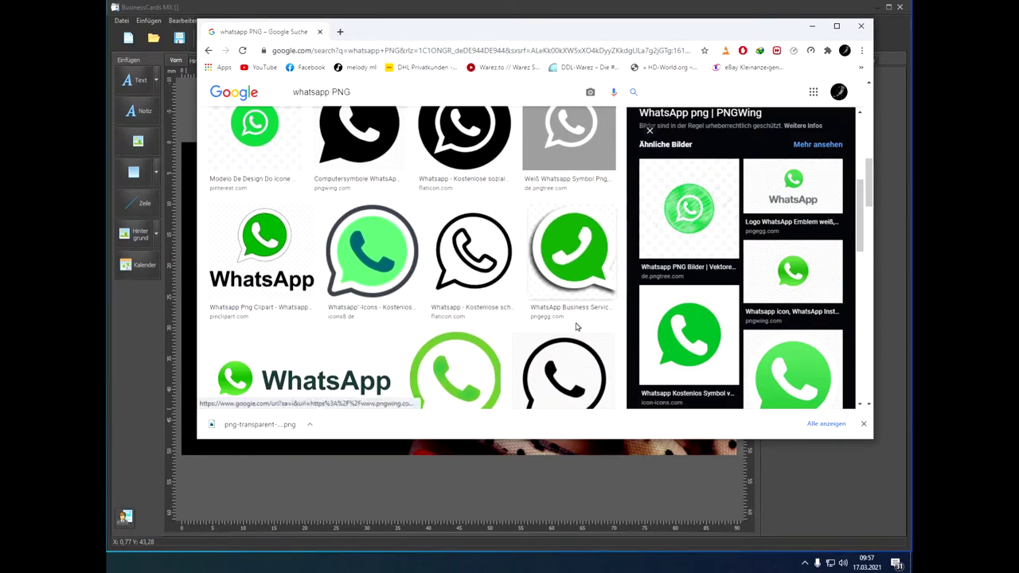
pyautogui.click(571, 267)
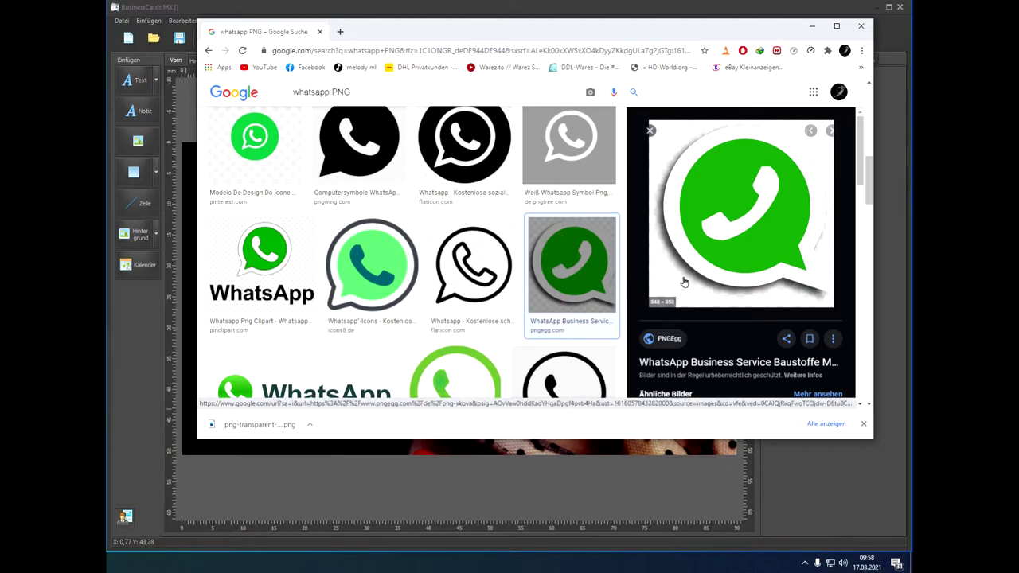
pyautogui.rightClick(690, 236)
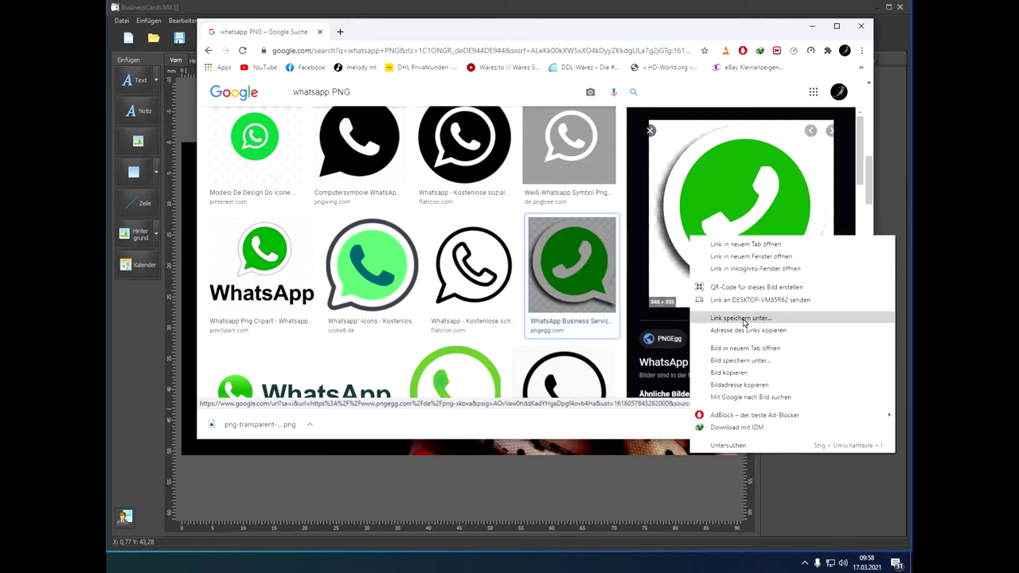
pyautogui.click(736, 361)
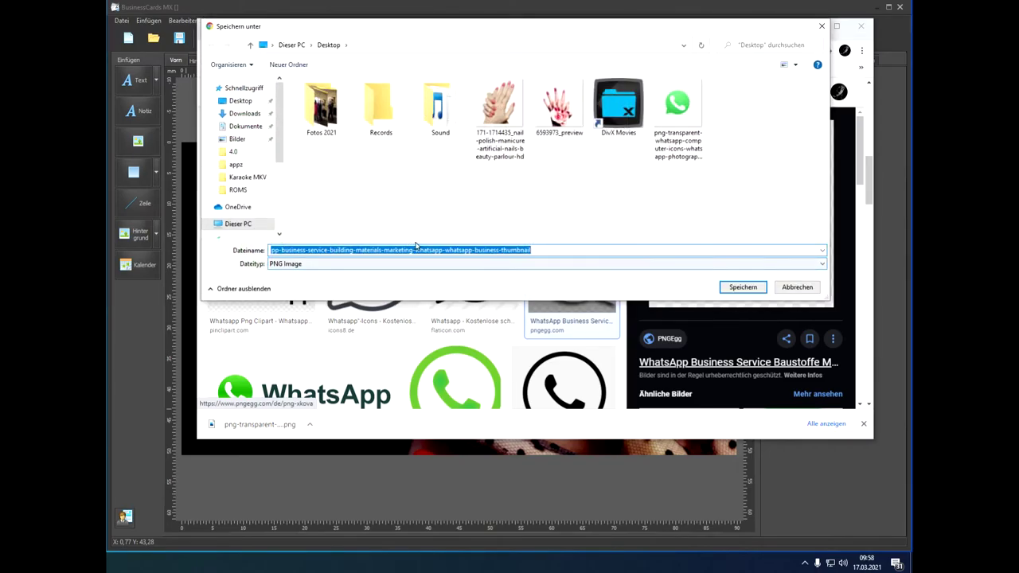
pyautogui.click(741, 287)
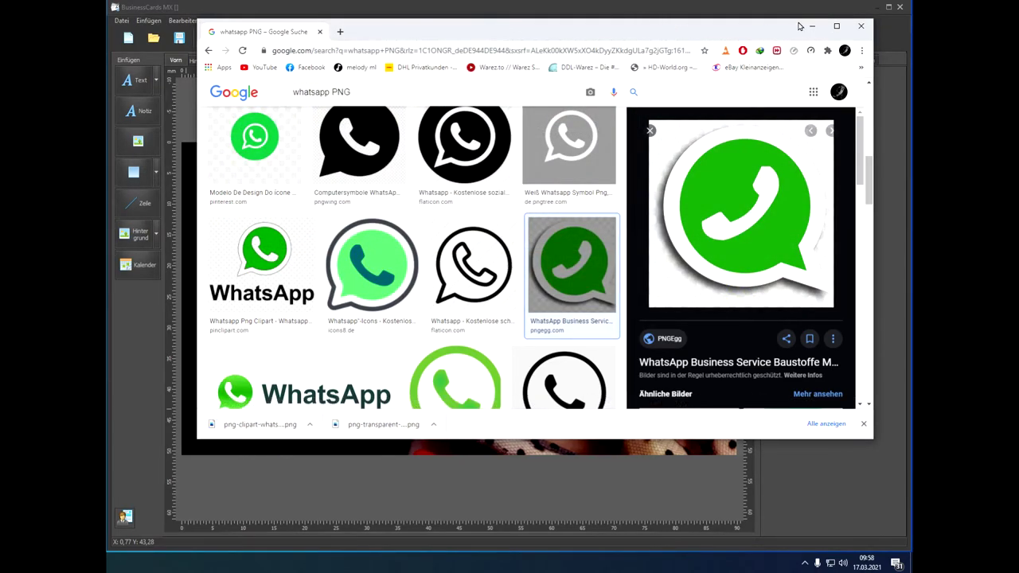
pyautogui.click(812, 27)
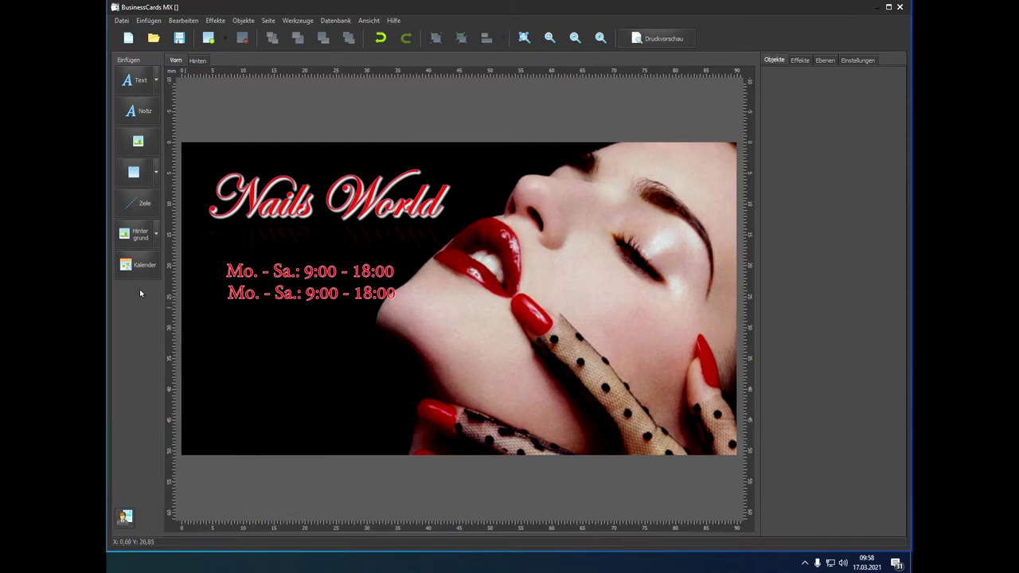
# Try the saved PNGEgg WhatsApp logo on the black area below the opening hours and delete it.
pyautogui.click(138, 141)
pyautogui.scroll(1, 215, 263)
pyautogui.scroll(-1, 175, 269)
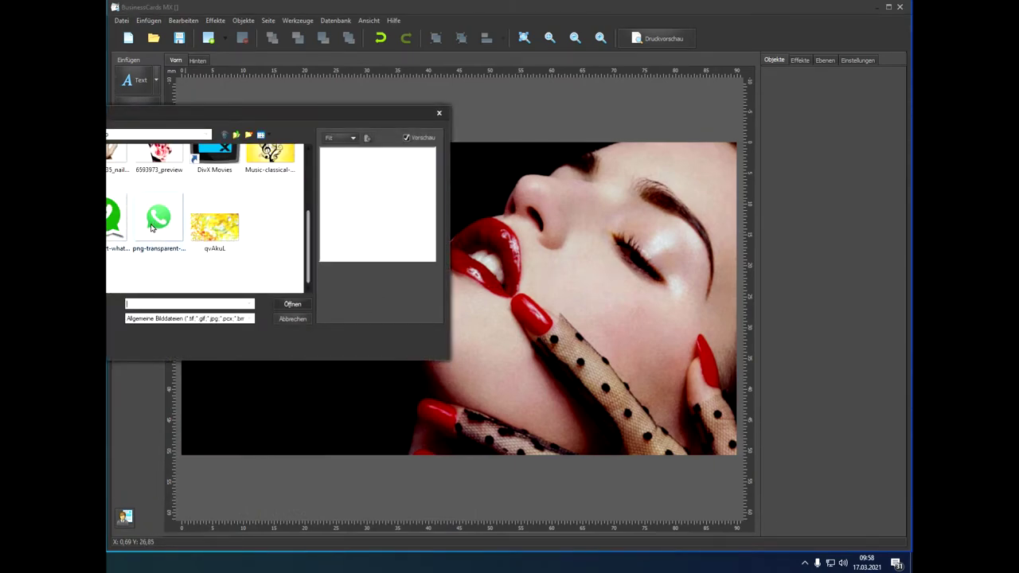
pyautogui.doubleClick(113, 220)
pyautogui.click(265, 354)
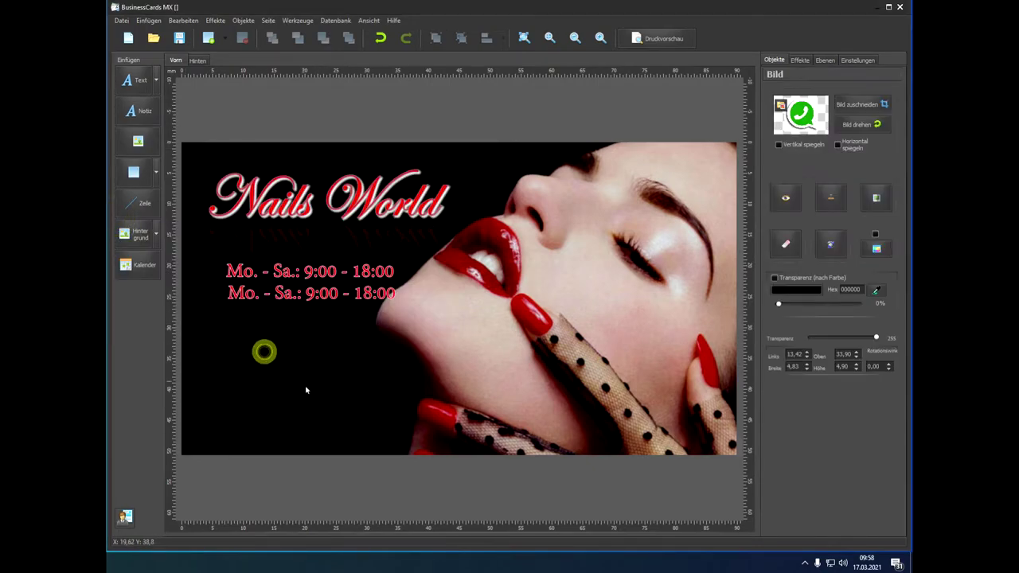
pyautogui.press('Delete')
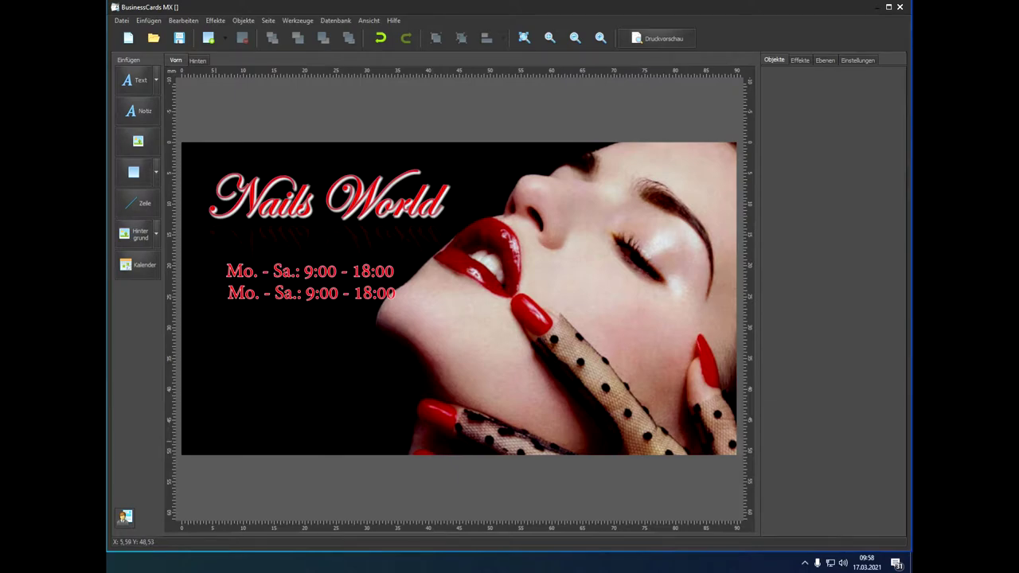
# Switch to Chrome, save the TopPNG "whatsapp logo png 210x" picture from the image results and return to BusinessCards MX.
pyautogui.hotkey('alt', 'Tab')
pyautogui.scroll(-2, 576, 332)
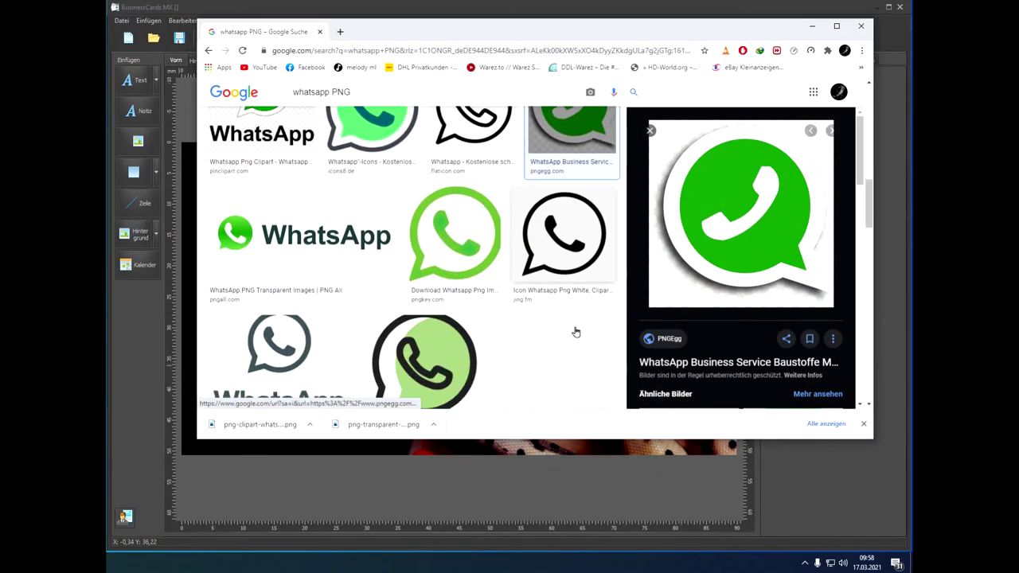
pyautogui.scroll(-5, 575, 332)
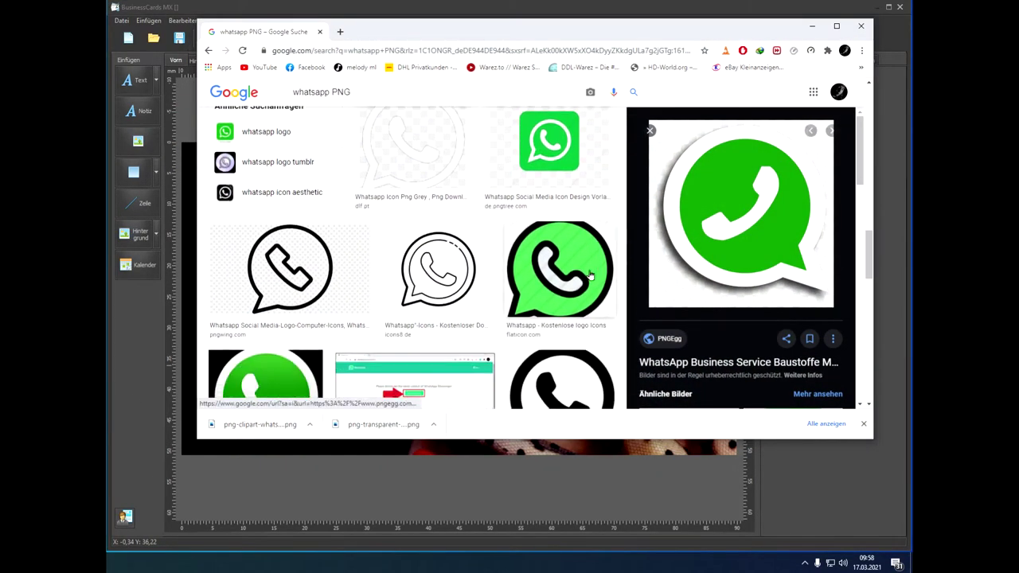
pyautogui.scroll(-2, 590, 283)
pyautogui.scroll(-3, 590, 283)
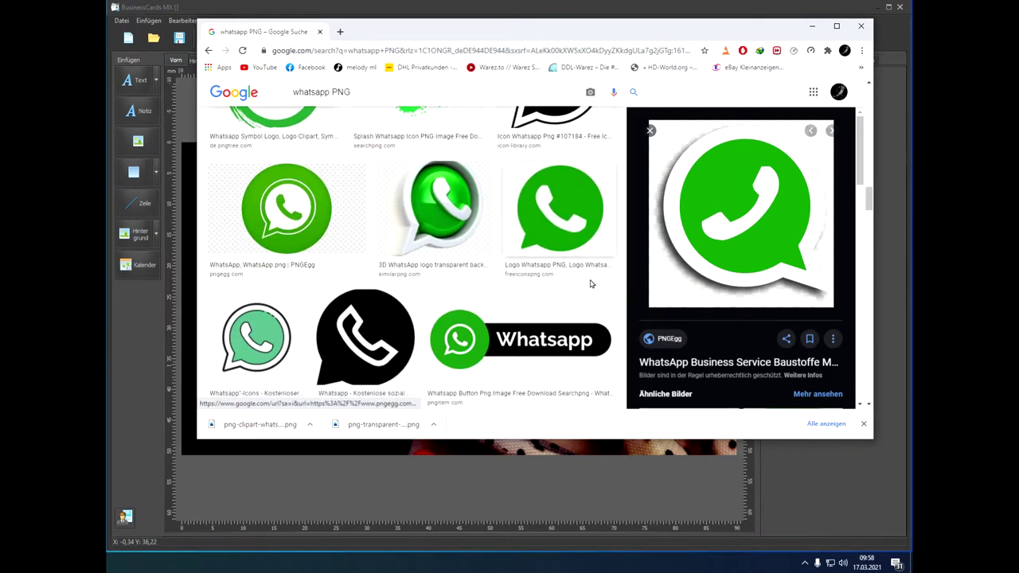
pyautogui.scroll(-4, 590, 283)
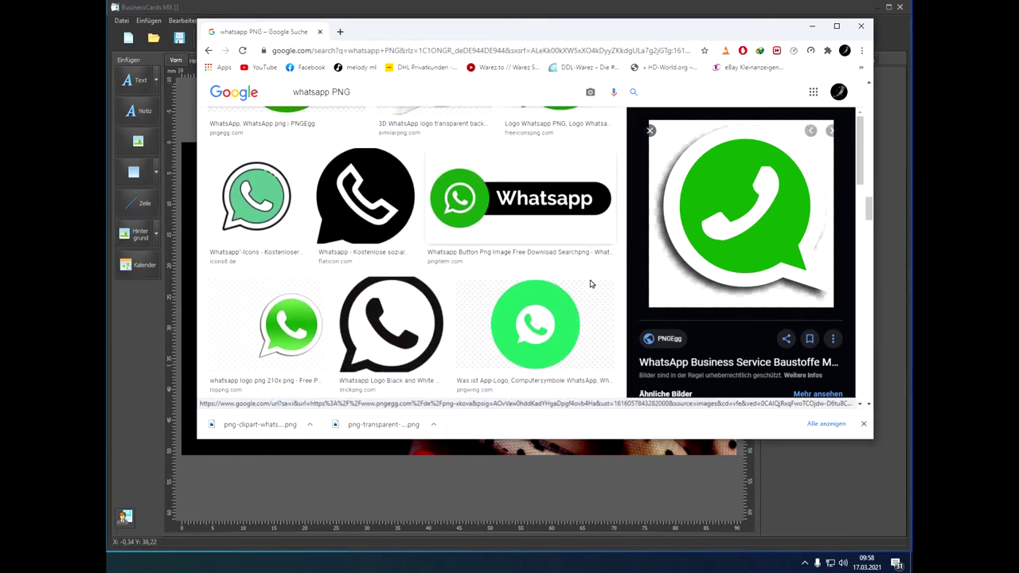
pyautogui.click(267, 203)
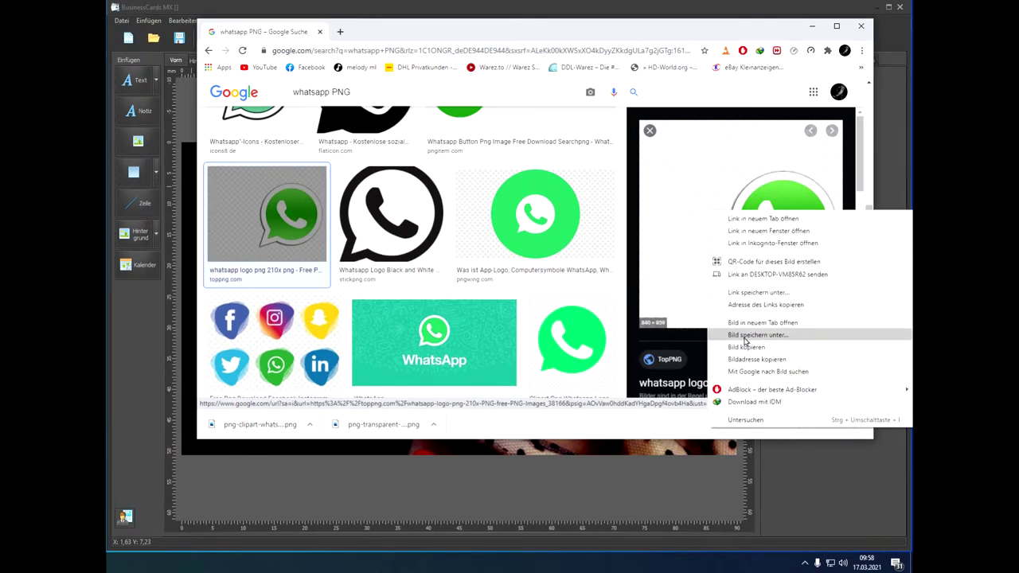
pyautogui.click(748, 336)
pyautogui.click(744, 287)
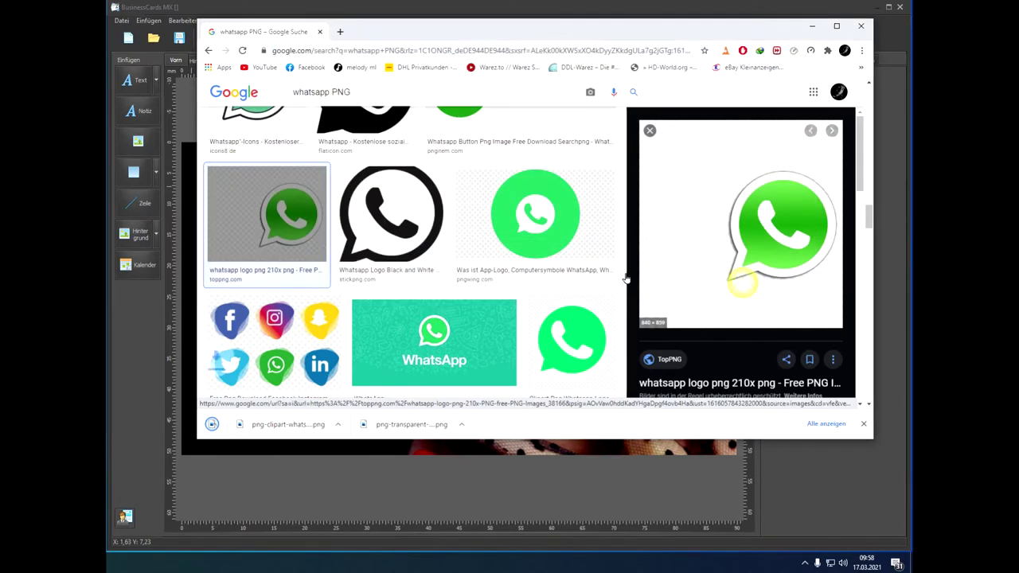
pyautogui.click(334, 450)
# Try the saved TopPNG WhatsApp logo on the black area below the opening hours, then delete it.
pyautogui.click(138, 142)
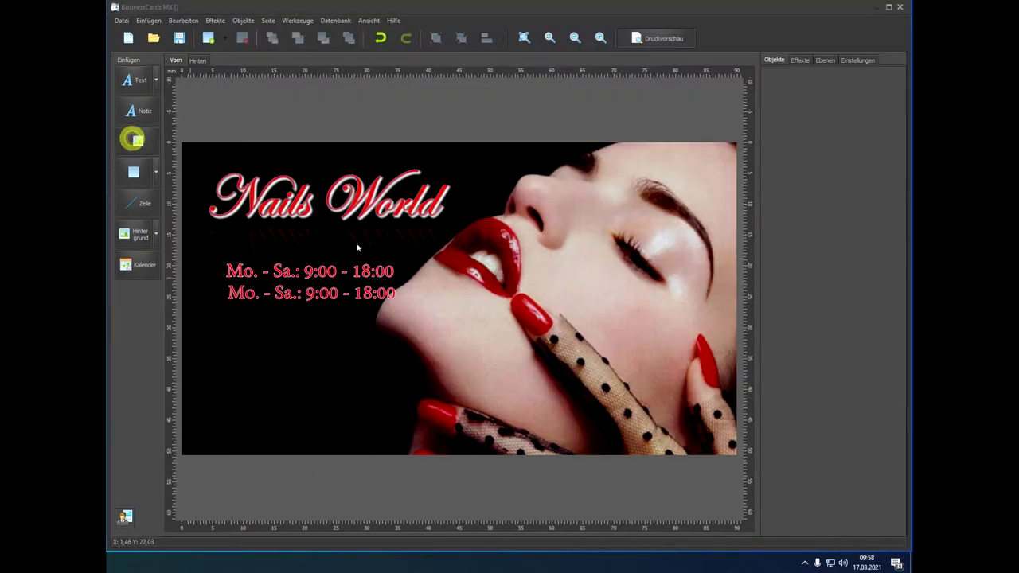
pyautogui.click(336, 230)
pyautogui.scroll(-3, 253, 248)
pyautogui.doubleClick(279, 220)
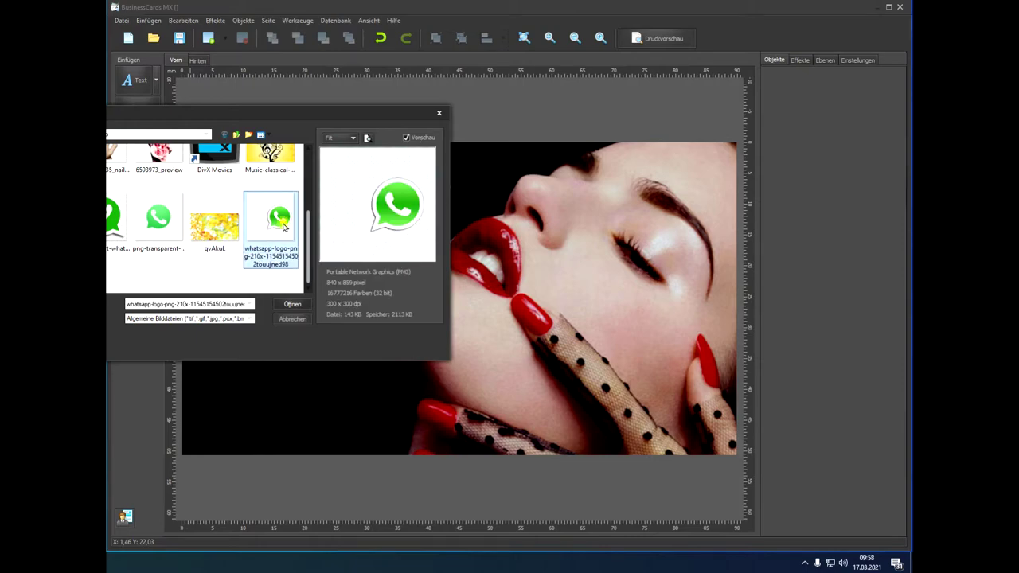
pyautogui.click(249, 335)
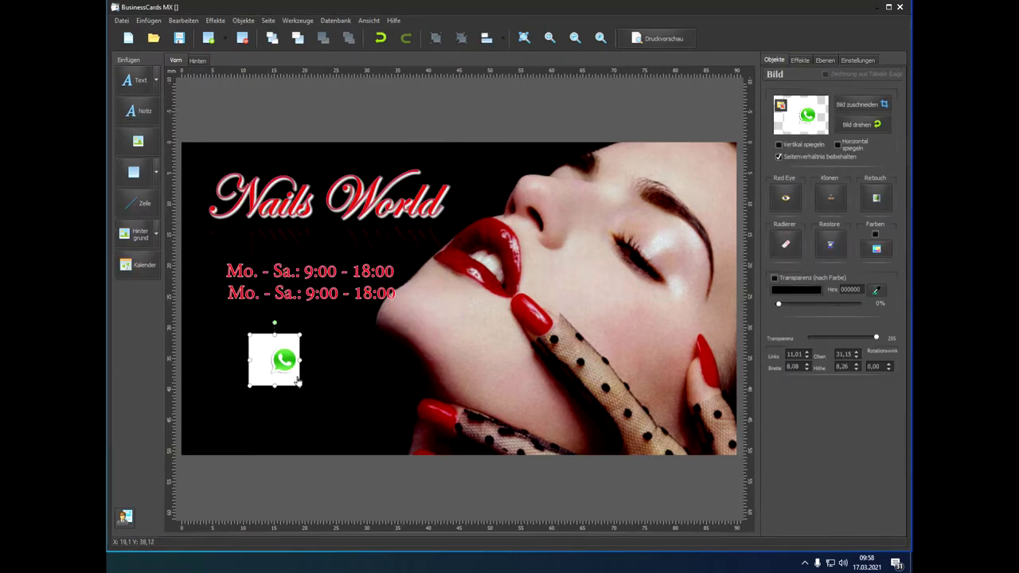
pyautogui.press('Delete')
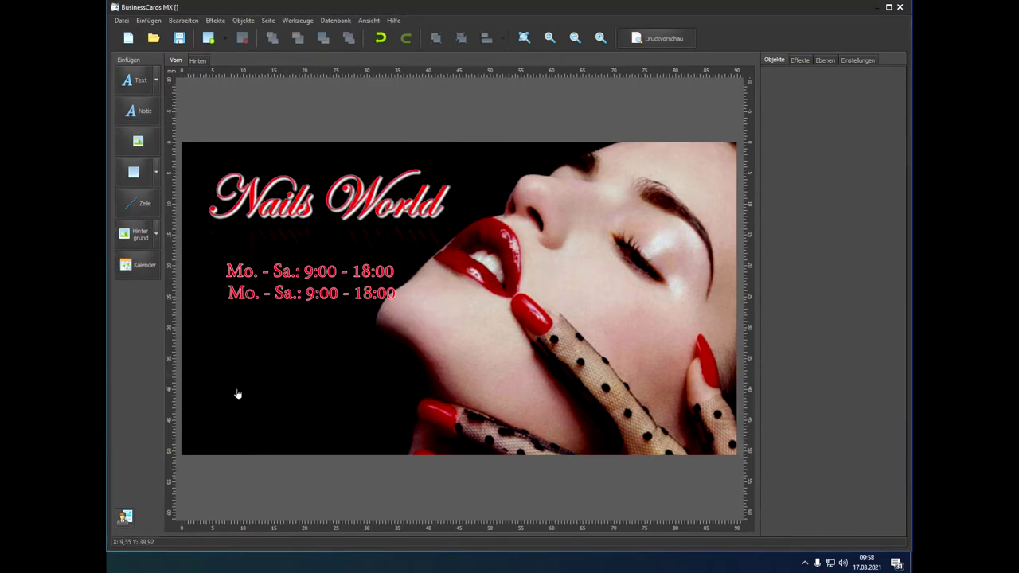
# Switch to Chrome, save the CleanPNG white WhatsApp outline logo from the image results and return to BusinessCards MX.
pyautogui.hotkey('alt', 'Tab')
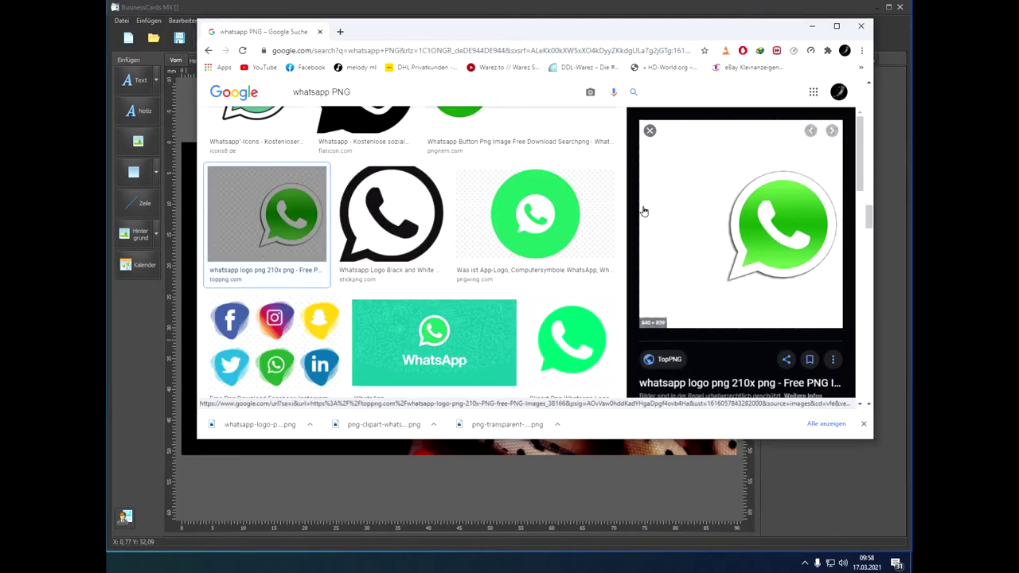
pyautogui.scroll(-2, 526, 291)
pyautogui.scroll(-2, 514, 295)
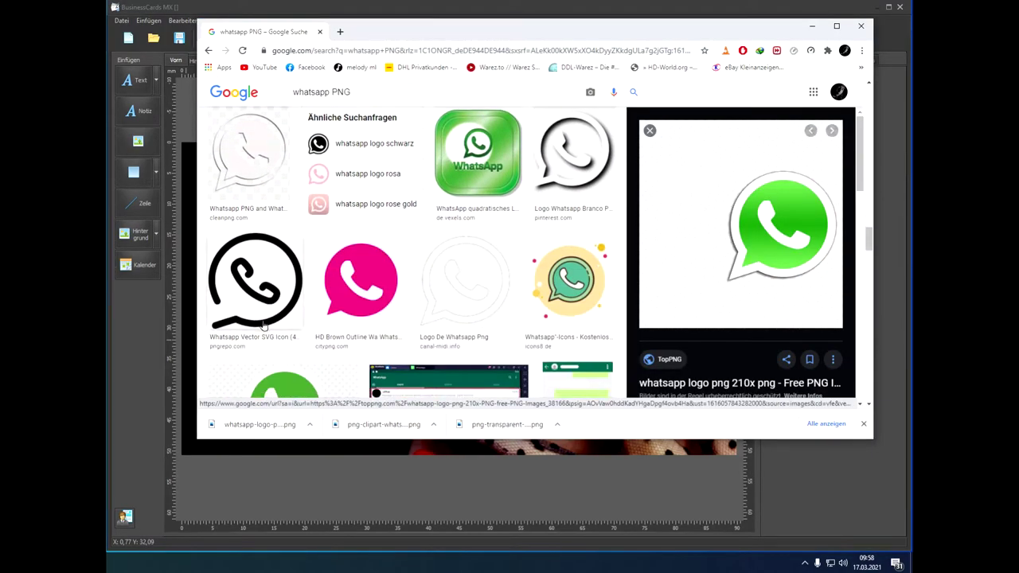
pyautogui.click(246, 170)
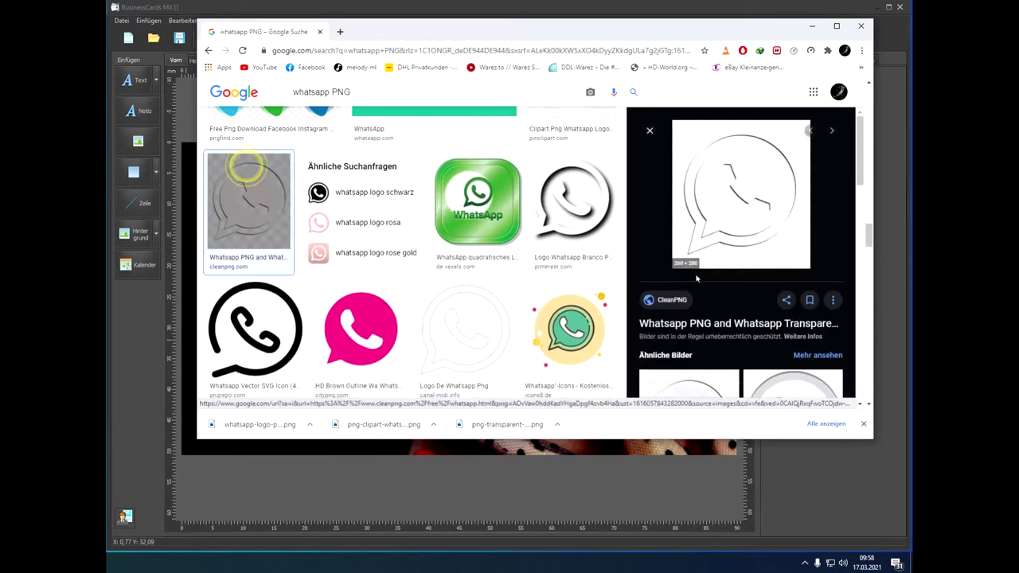
pyautogui.rightClick(740, 195)
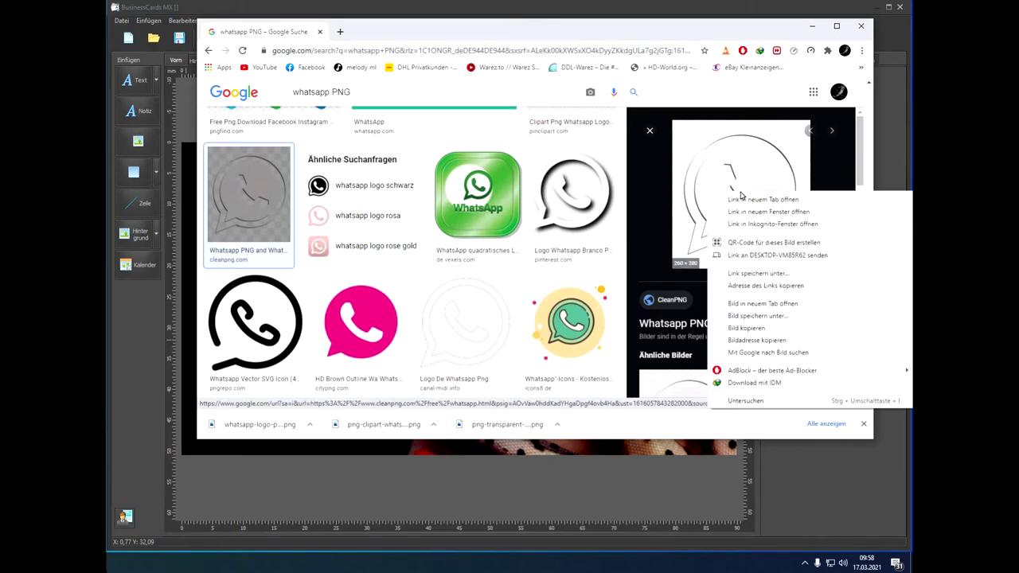
pyautogui.click(766, 316)
pyautogui.click(753, 287)
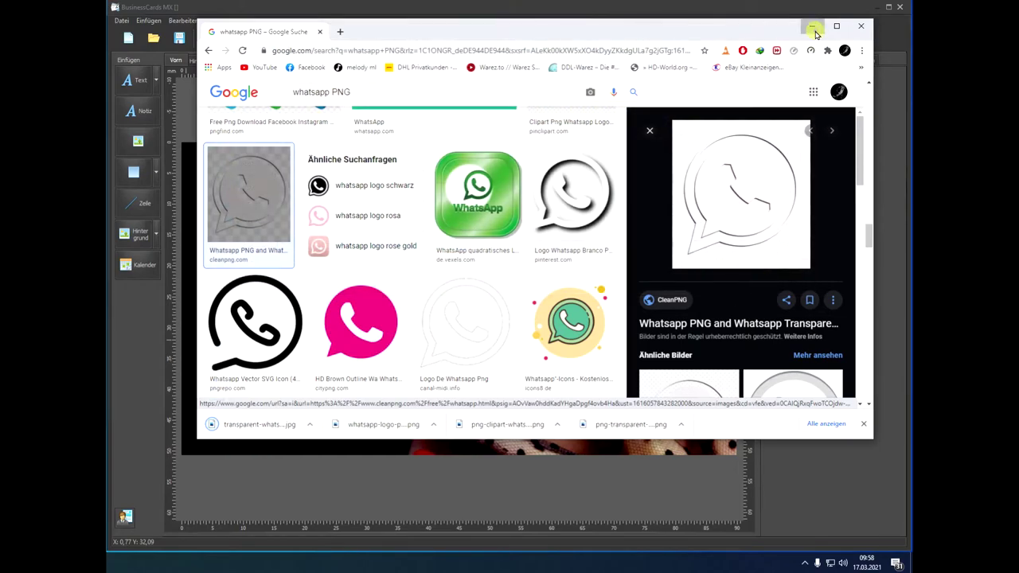
pyautogui.click(812, 26)
# Try the saved CleanPNG WhatsApp logo on the card below the opening hours and remove it.
pyautogui.click(138, 141)
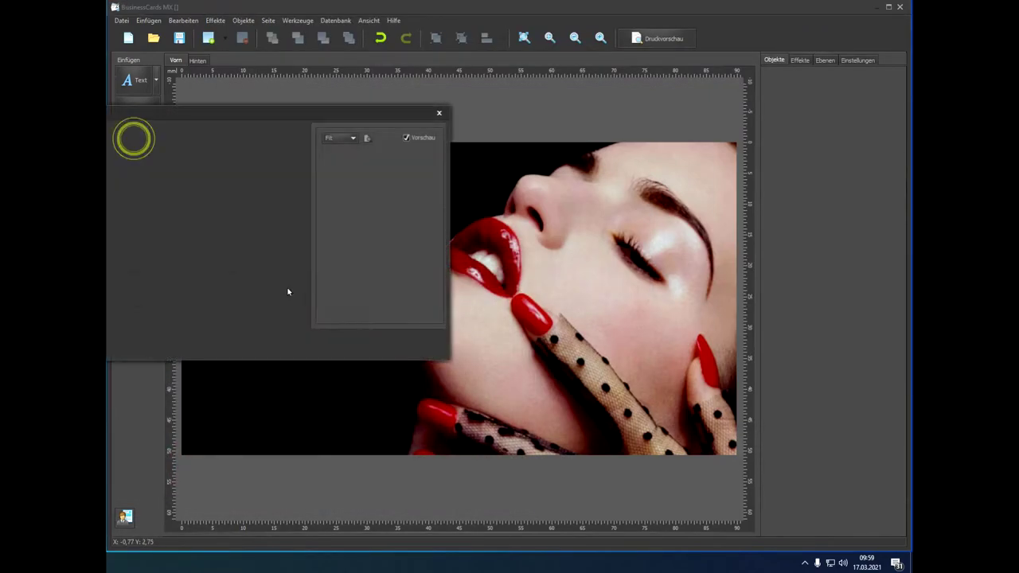
pyautogui.scroll(-5, 205, 269)
pyautogui.doubleClick(269, 167)
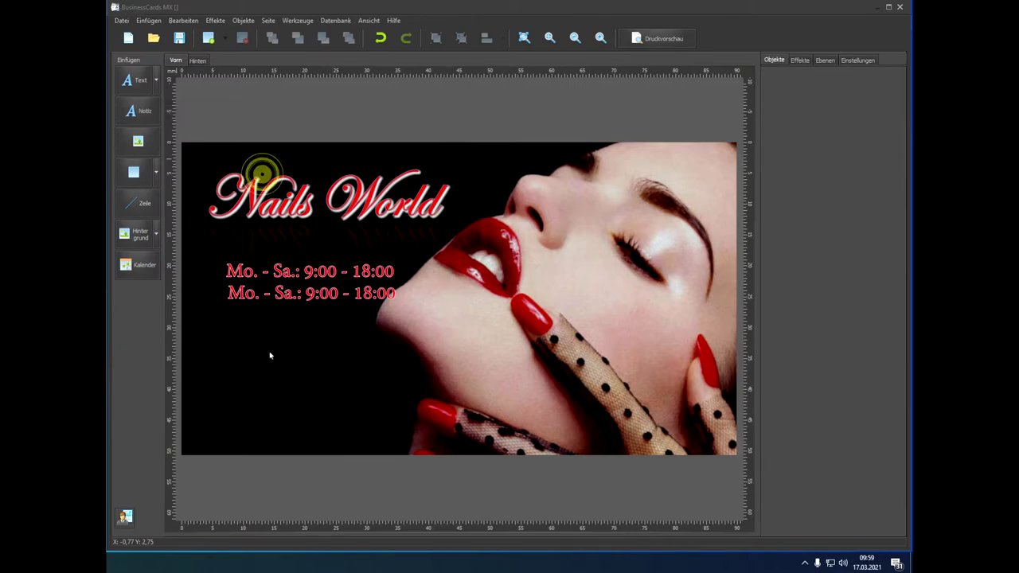
pyautogui.click(262, 345)
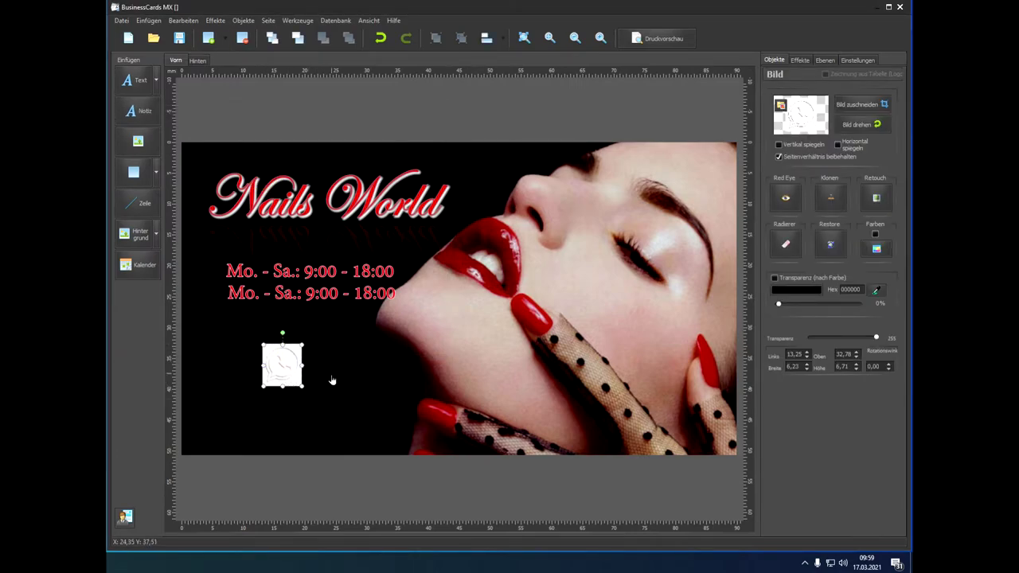
pyautogui.click(333, 380)
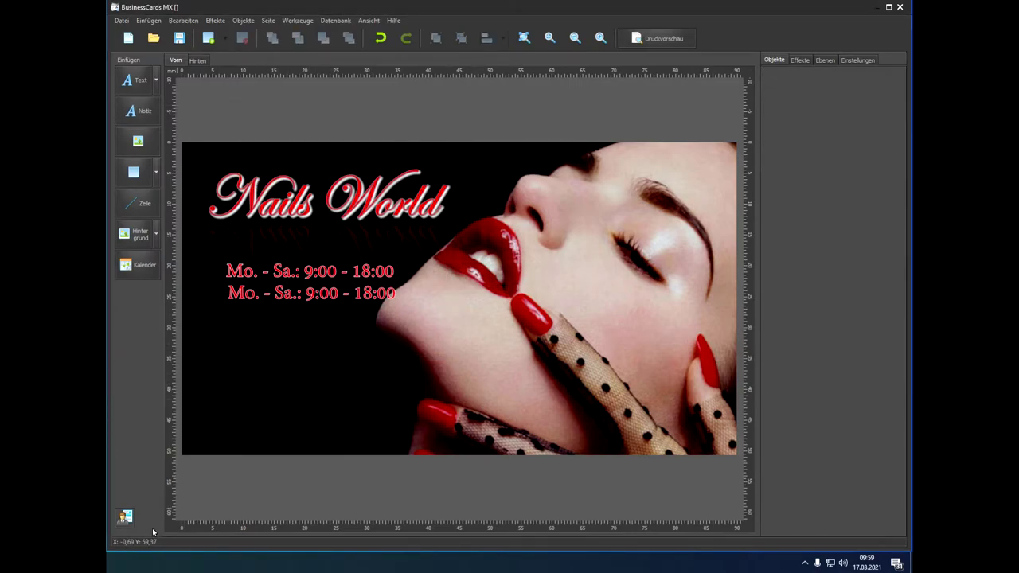
# Switch to Chrome, look through the similar WhatsApp images and preview the Clipart Library "Free Whatsapp Transparent" result.
pyautogui.hotkey('alt', 'Tab')
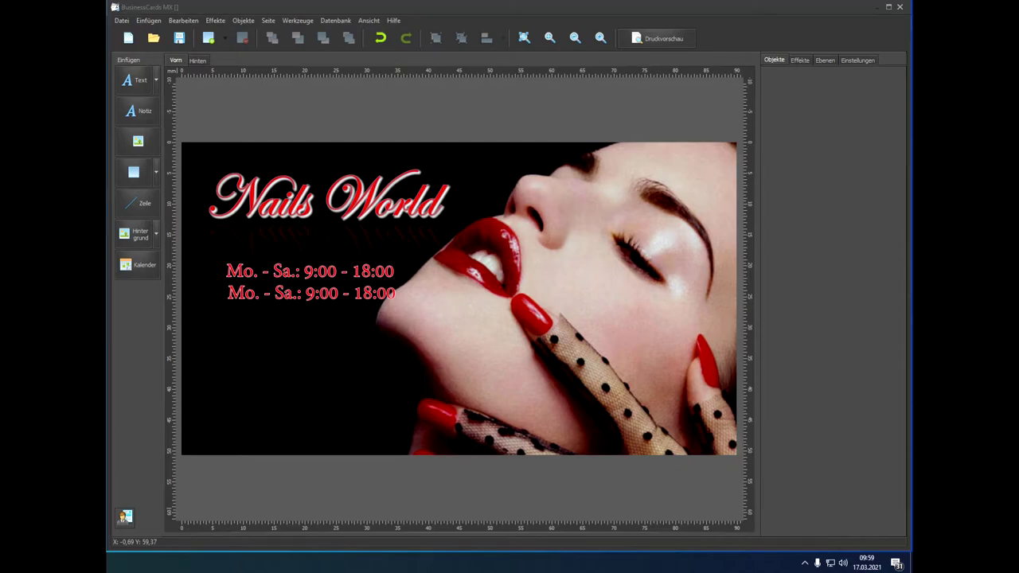
pyautogui.scroll(-1, 642, 305)
pyautogui.scroll(-3, 642, 305)
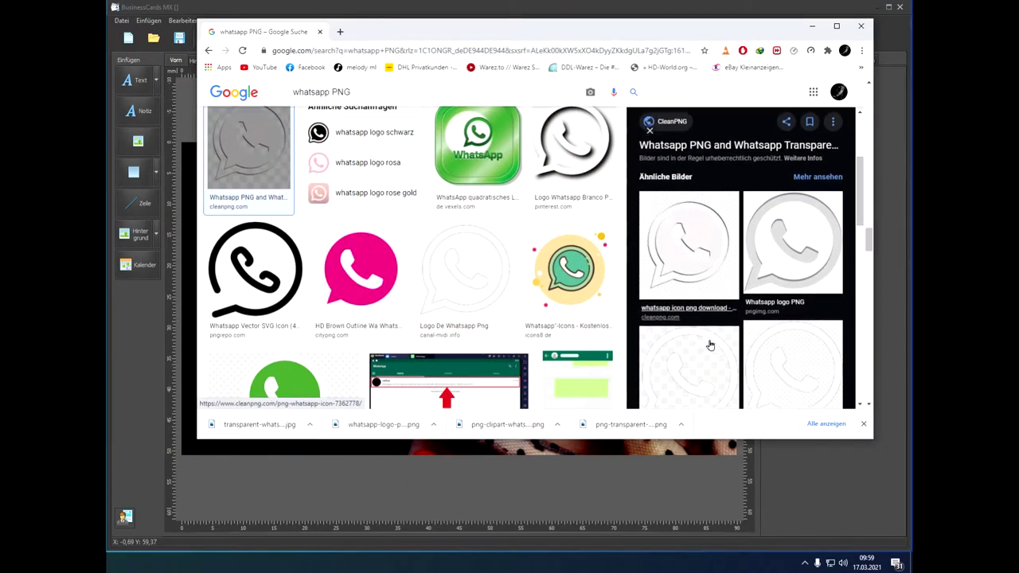
pyautogui.scroll(-1, 689, 292)
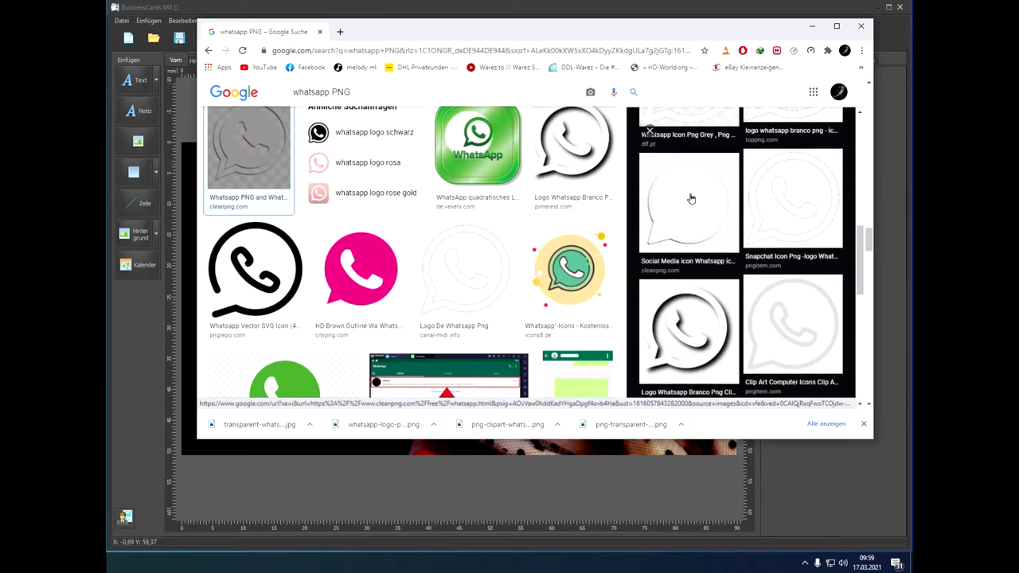
pyautogui.scroll(-1, 696, 338)
pyautogui.scroll(-2, 695, 338)
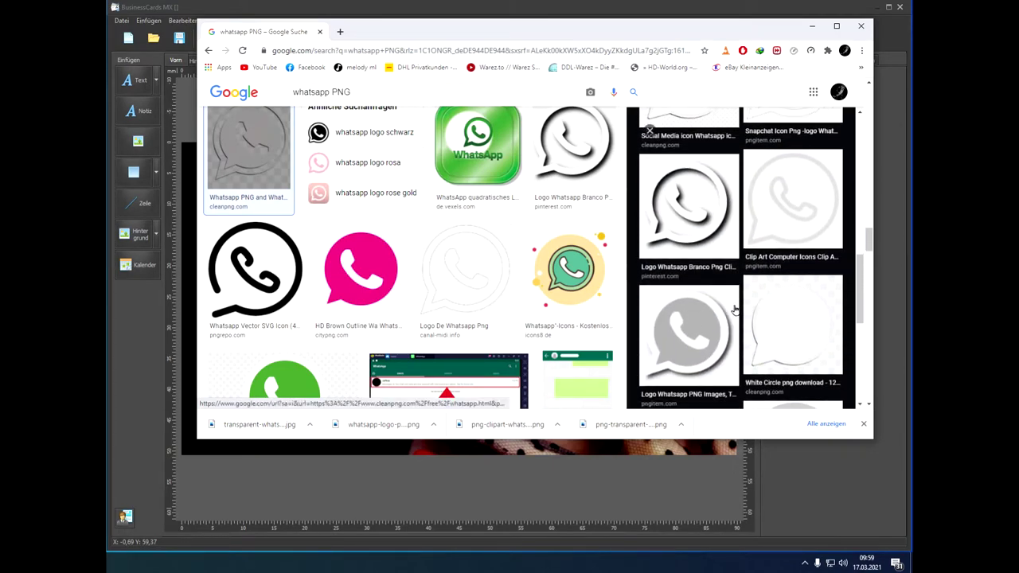
pyautogui.scroll(-1, 497, 338)
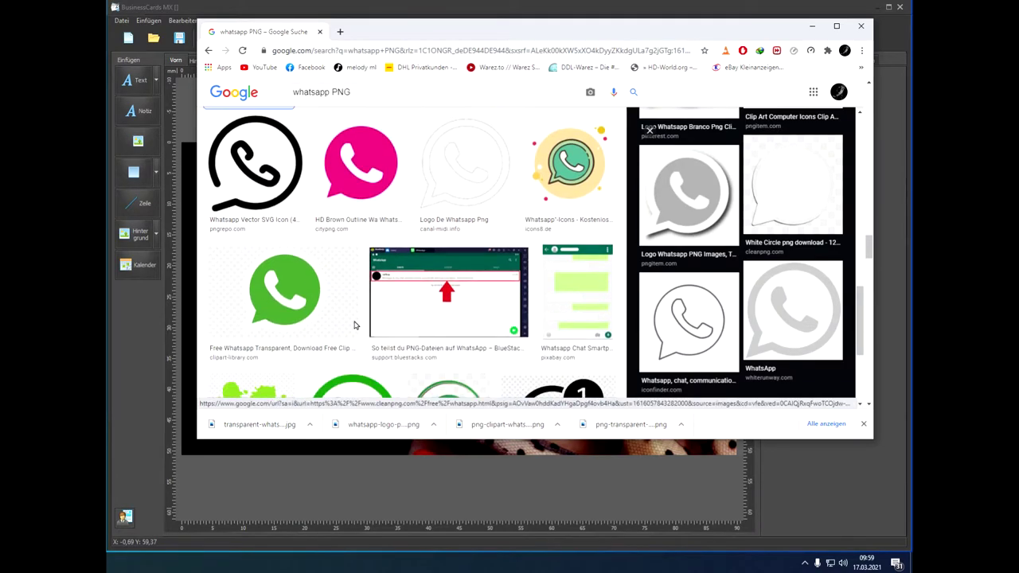
pyautogui.click(307, 299)
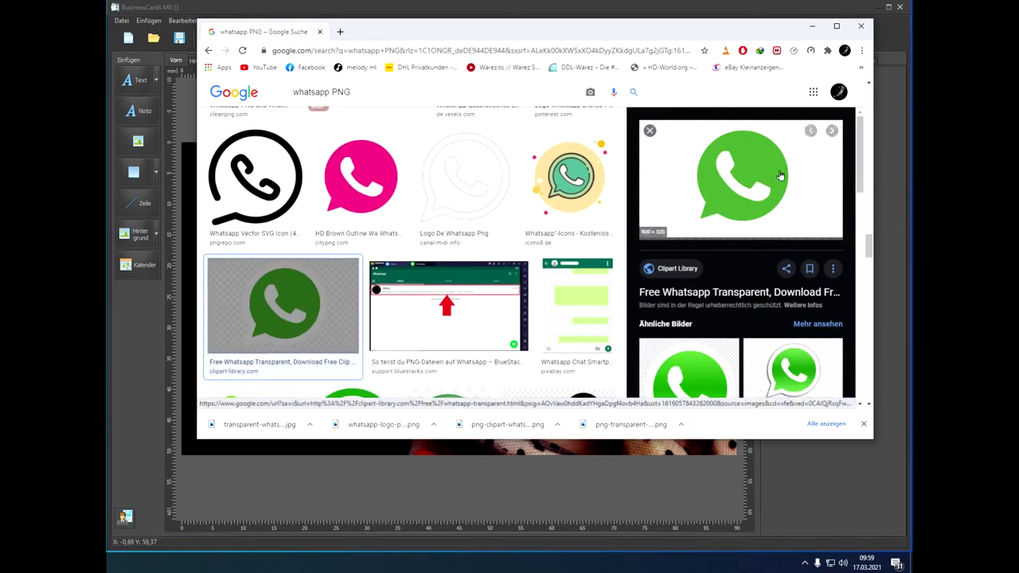
pyautogui.rightClick(679, 183)
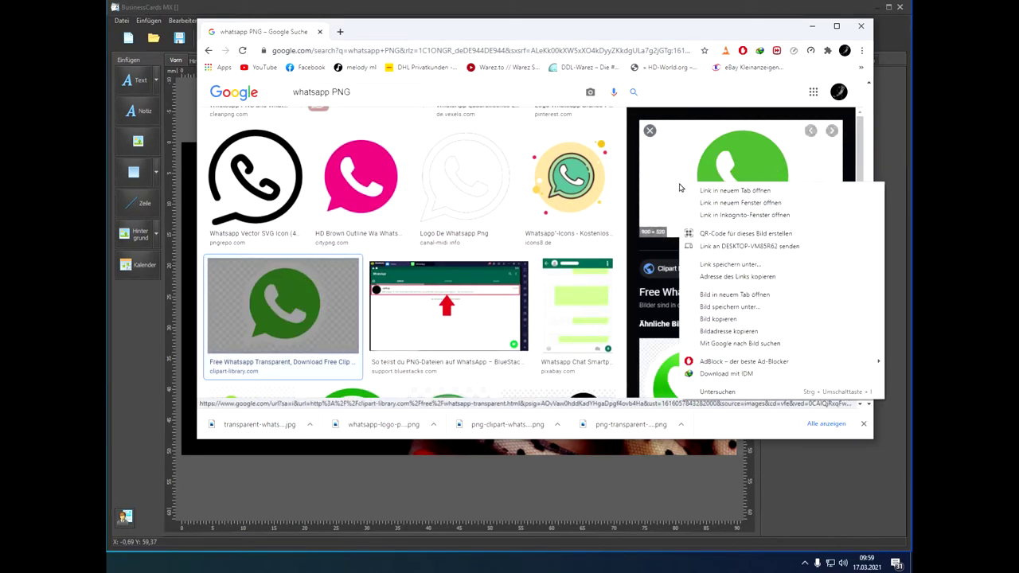
pyautogui.click(727, 307)
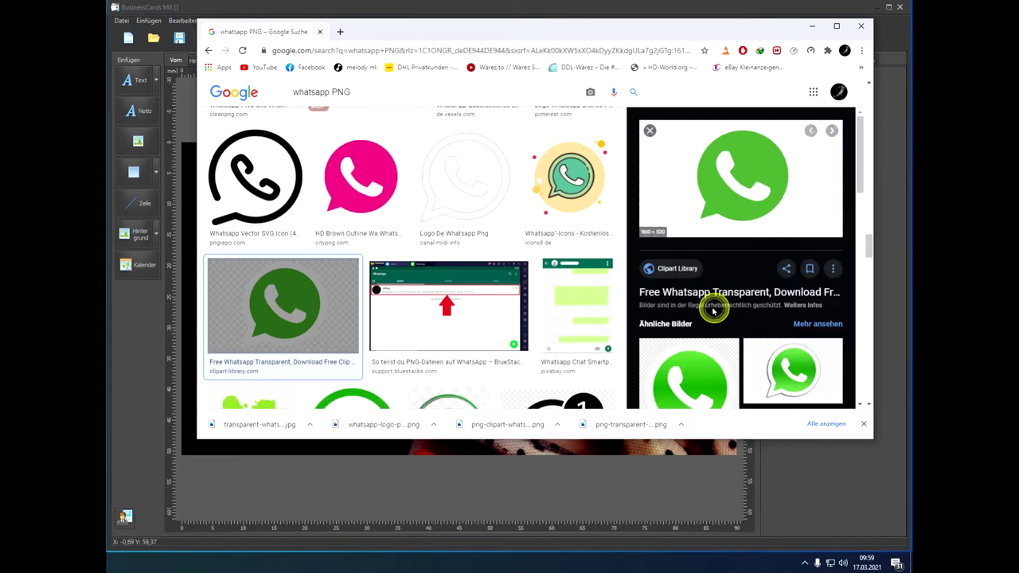
pyautogui.click(797, 287)
# Open the previewed result's Clipart Library collection and open its green square WhatsApp logo with the white speech-bubble border.
pyautogui.click(792, 272)
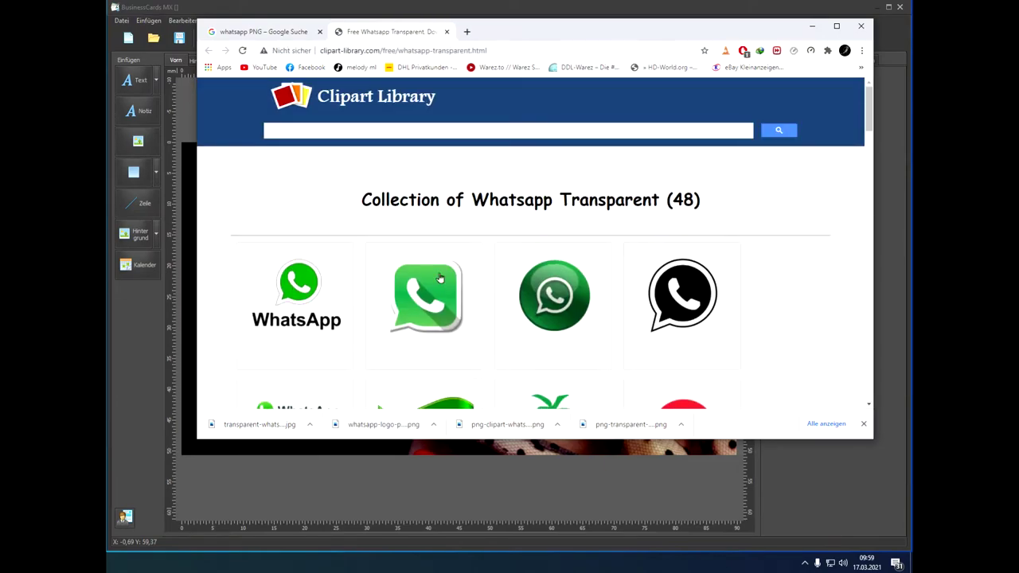
pyautogui.scroll(-2, 443, 266)
pyautogui.click(441, 128)
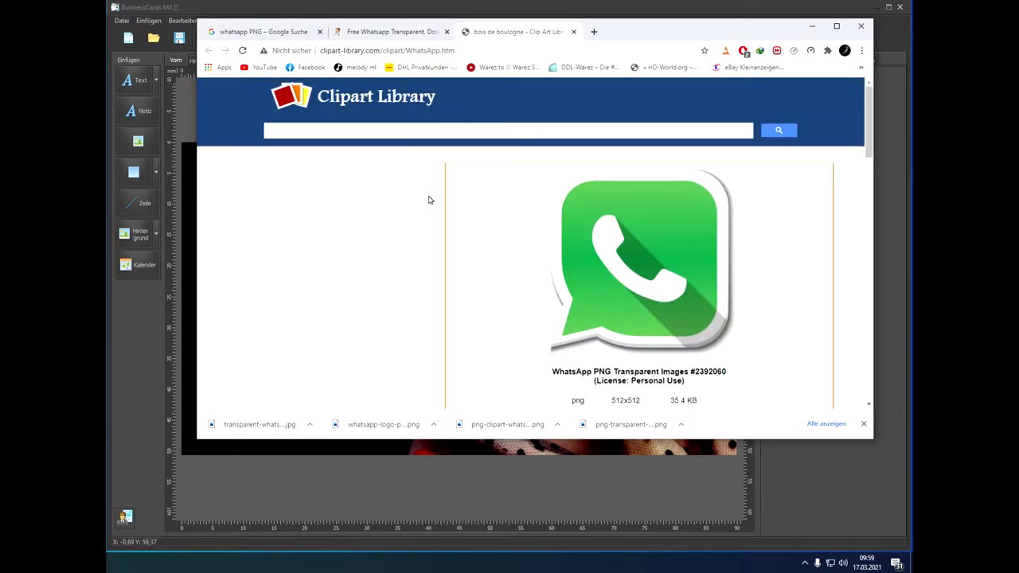
# Save the green square WhatsApp logo to the Desktop as the PNG image WhatsApp and return to BusinessCards MX.
pyautogui.scroll(-2, 609, 261)
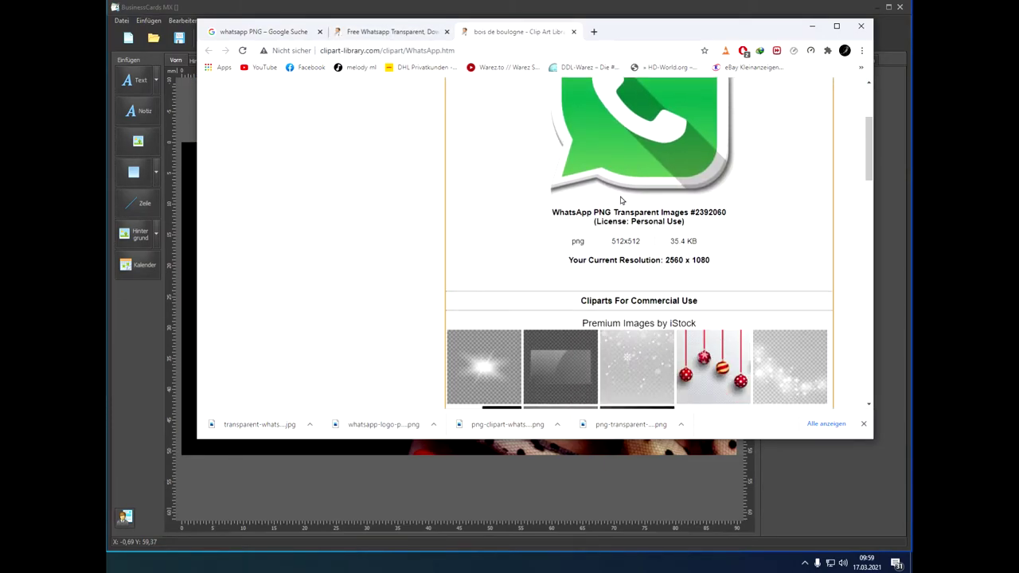
pyautogui.rightClick(645, 136)
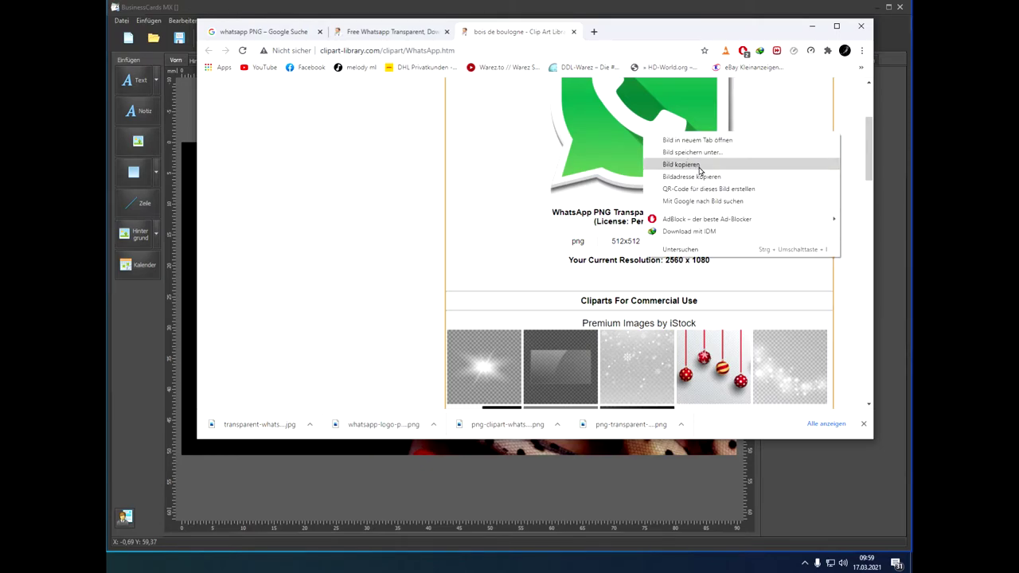
pyautogui.click(691, 152)
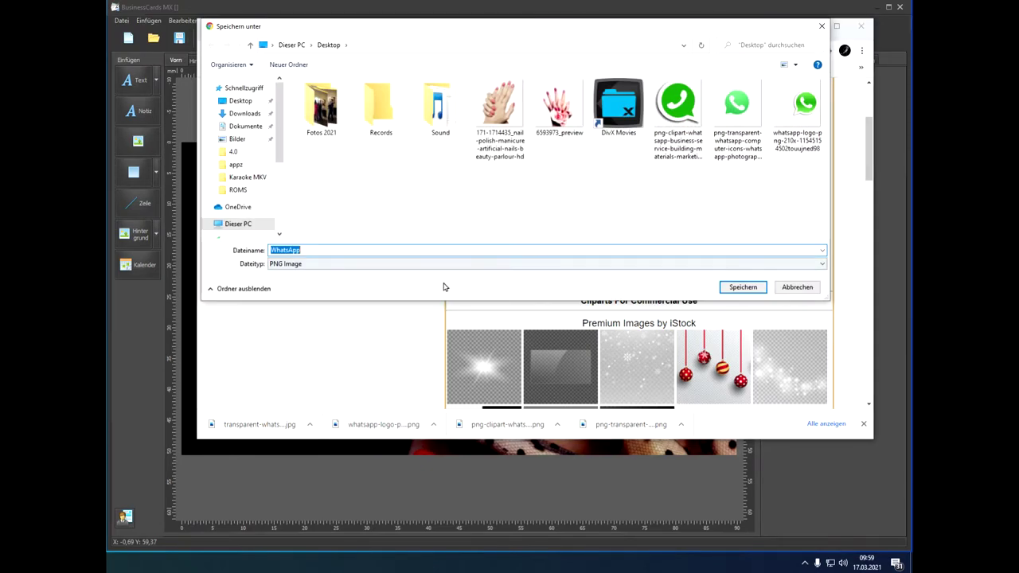
pyautogui.click(743, 287)
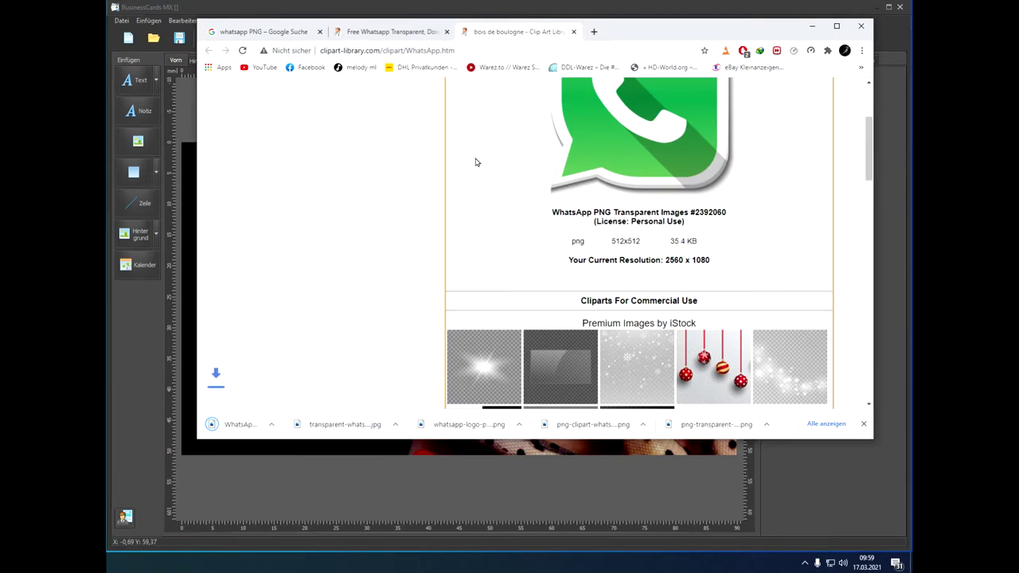
pyautogui.click(813, 27)
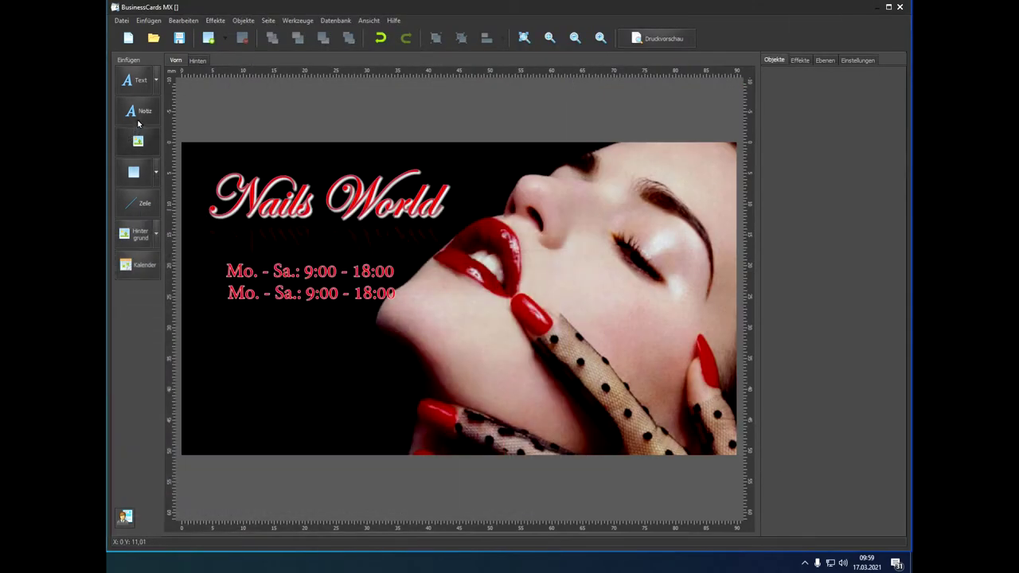
pyautogui.click(147, 150)
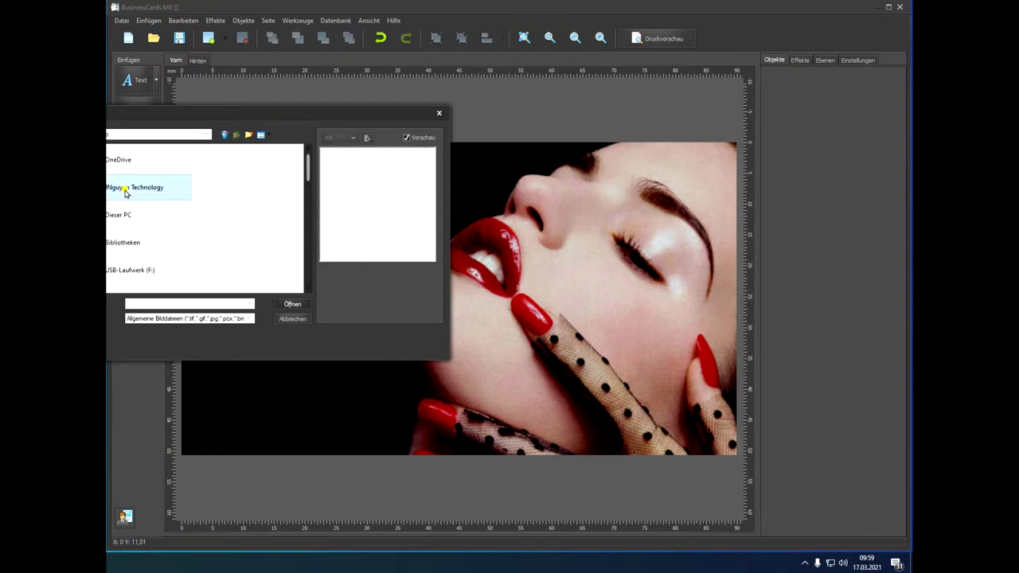
pyautogui.doubleClick(125, 192)
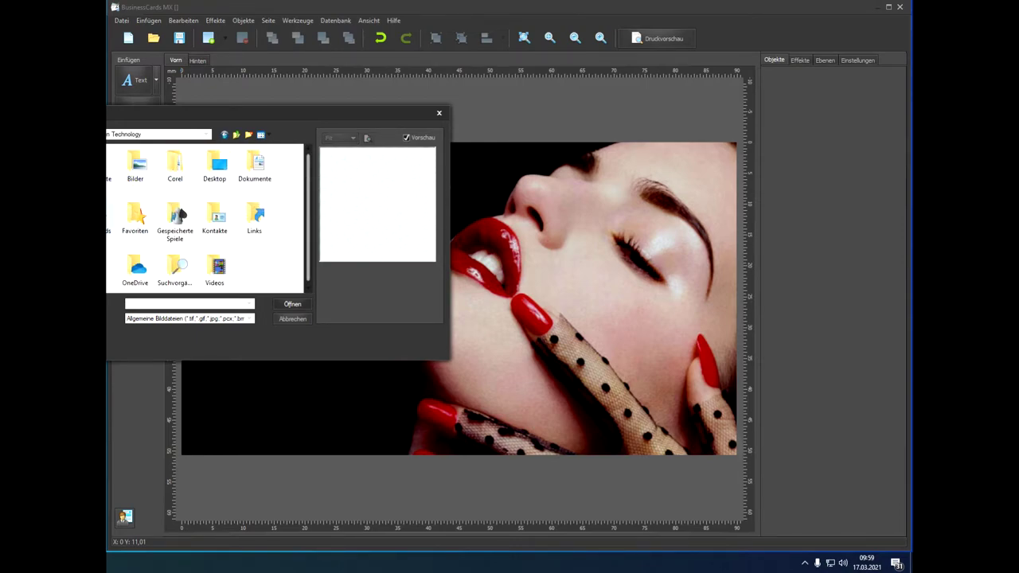
pyautogui.doubleClick(110, 217)
pyautogui.scroll(-3, 194, 235)
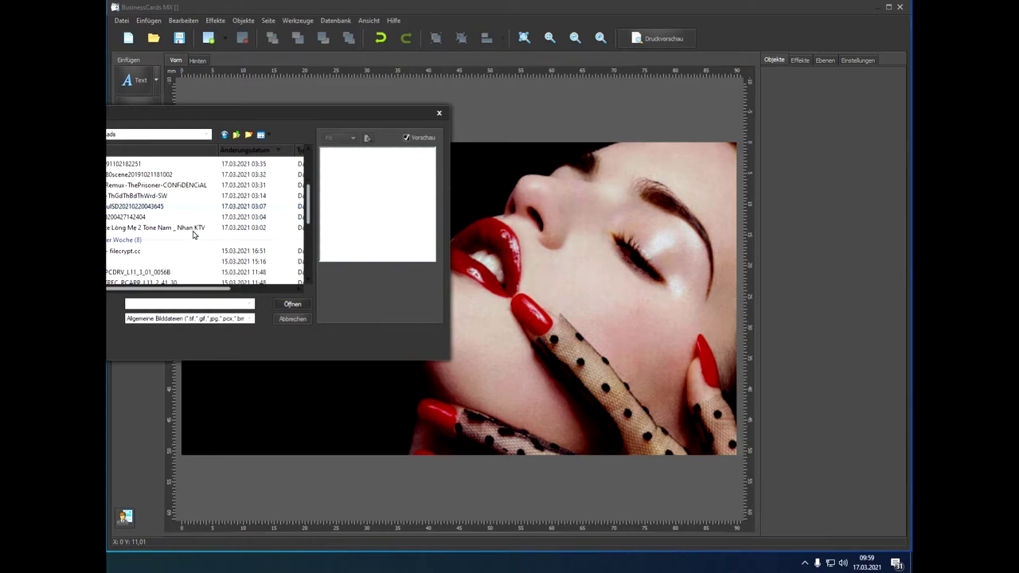
pyautogui.scroll(-1, 192, 235)
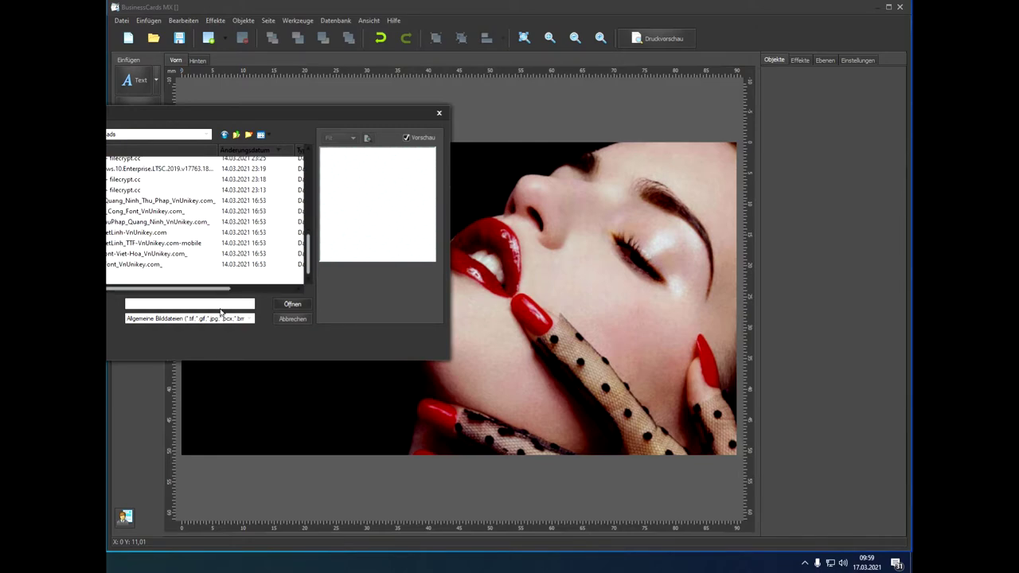
pyautogui.moveTo(308, 255)
pyautogui.mouseDown()
pyautogui.moveTo(307, 237)
pyautogui.moveTo(306, 270)
pyautogui.mouseUp()
pyautogui.click(290, 319)
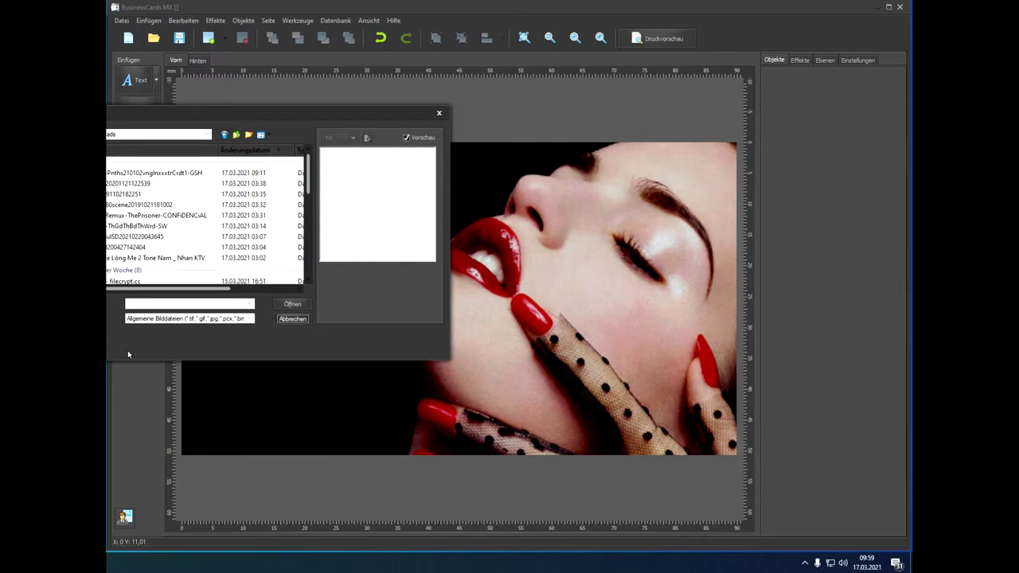
pyautogui.click(296, 319)
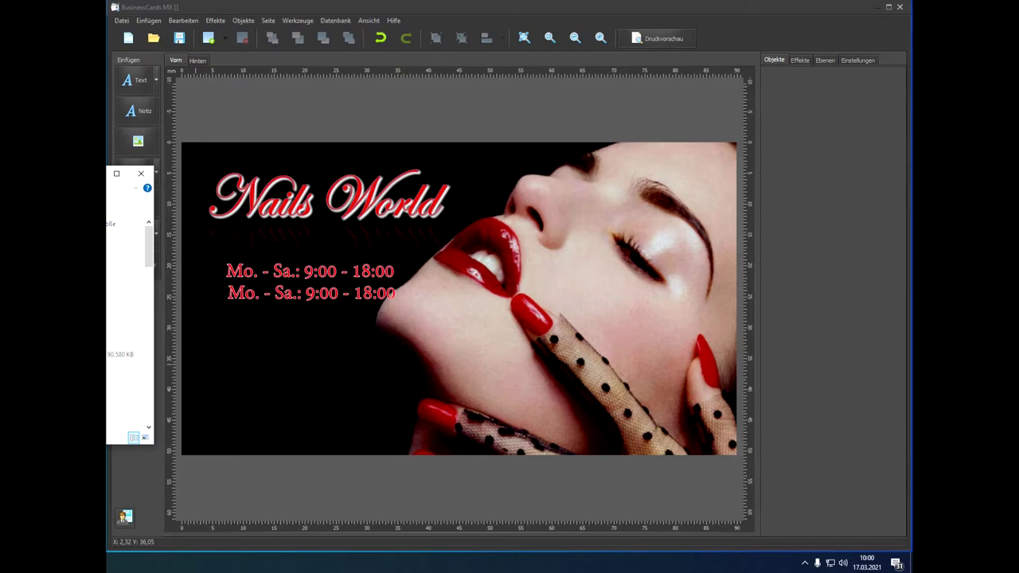
# Switch to Chrome, show the downloaded WhatsApp images in their folder and close the browser.
pyautogui.hotkey('alt', 'Tab')
pyautogui.click(280, 427)
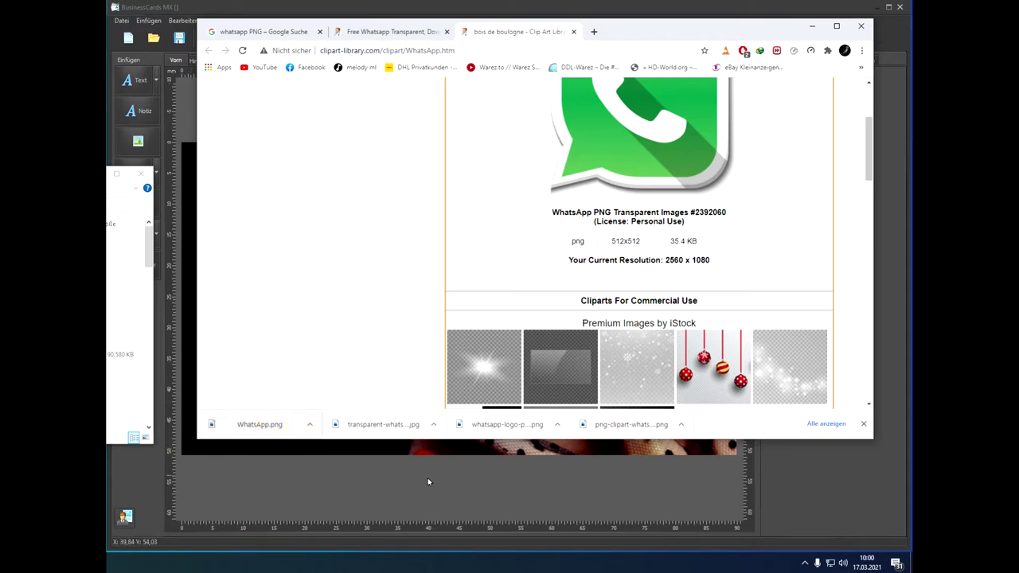
pyautogui.click(433, 425)
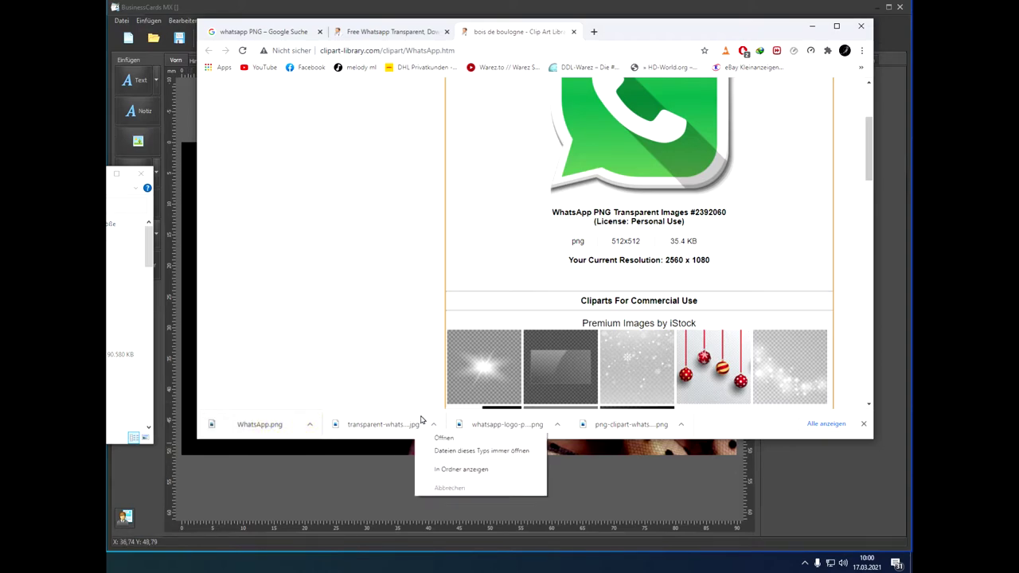
pyautogui.click(446, 469)
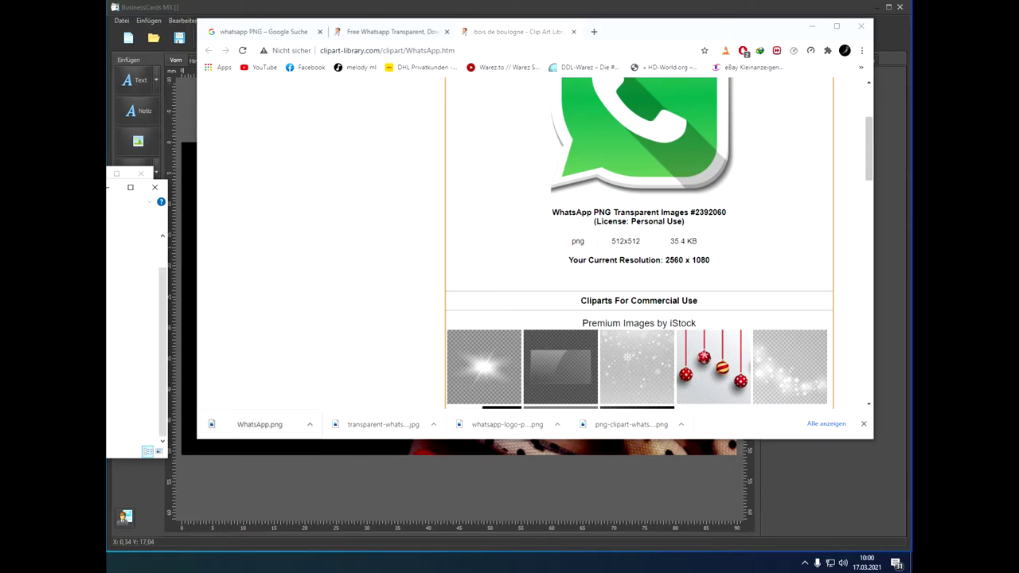
pyautogui.click(861, 26)
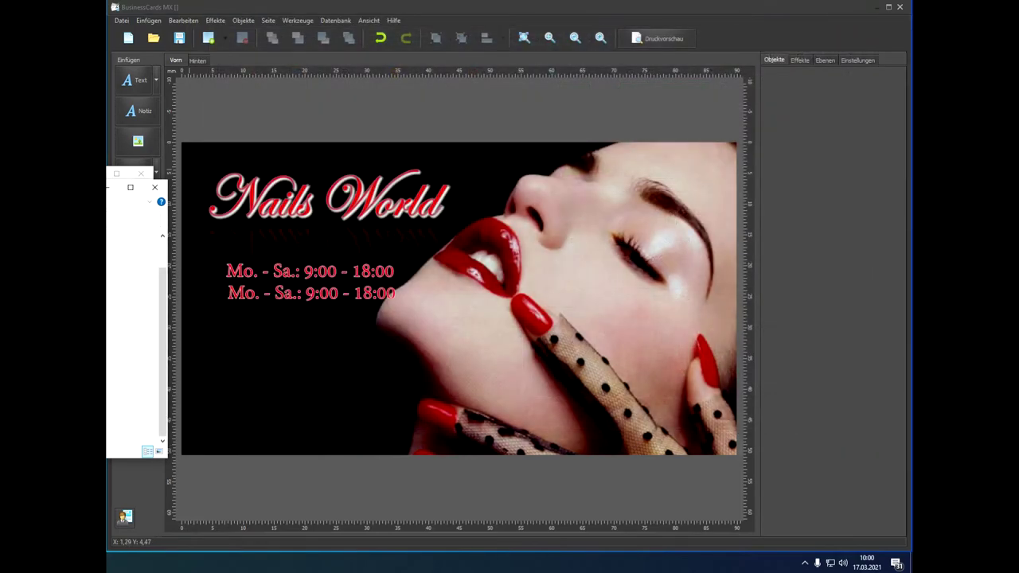
# Insert the saved green square WhatsApp logo from the folder, shrink it to about 2.91 mm and place it beside the second opening-hours line.
pyautogui.moveTo(136, 319); pyautogui.dragTo(316, 375)
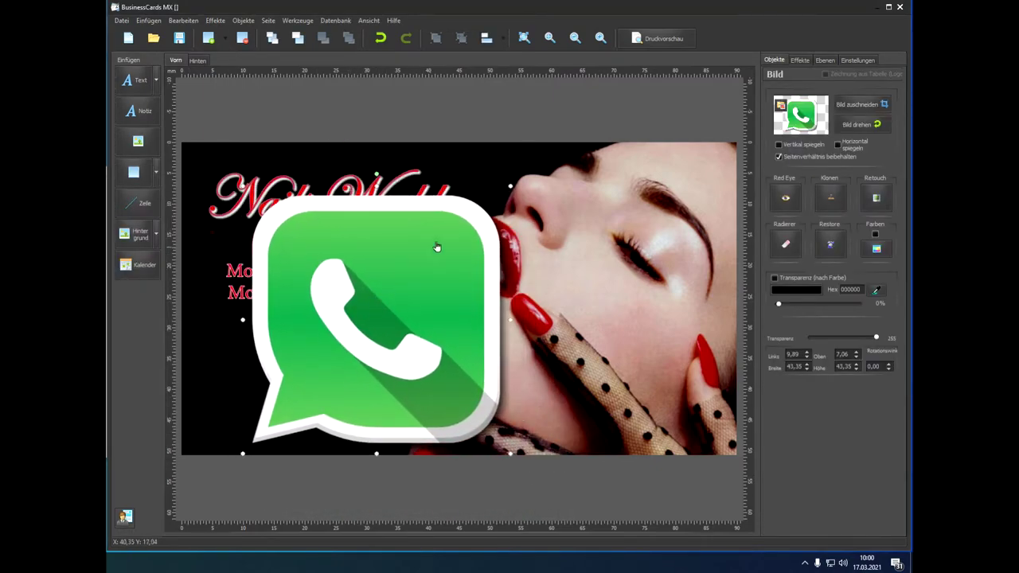
pyautogui.moveTo(511, 187); pyautogui.dragTo(263, 377)
pyautogui.moveTo(251, 443); pyautogui.dragTo(211, 293)
# Replace the text of the duplicate opening-hours line beside the WhatsApp logo with the phone number.
pyautogui.click(299, 293)
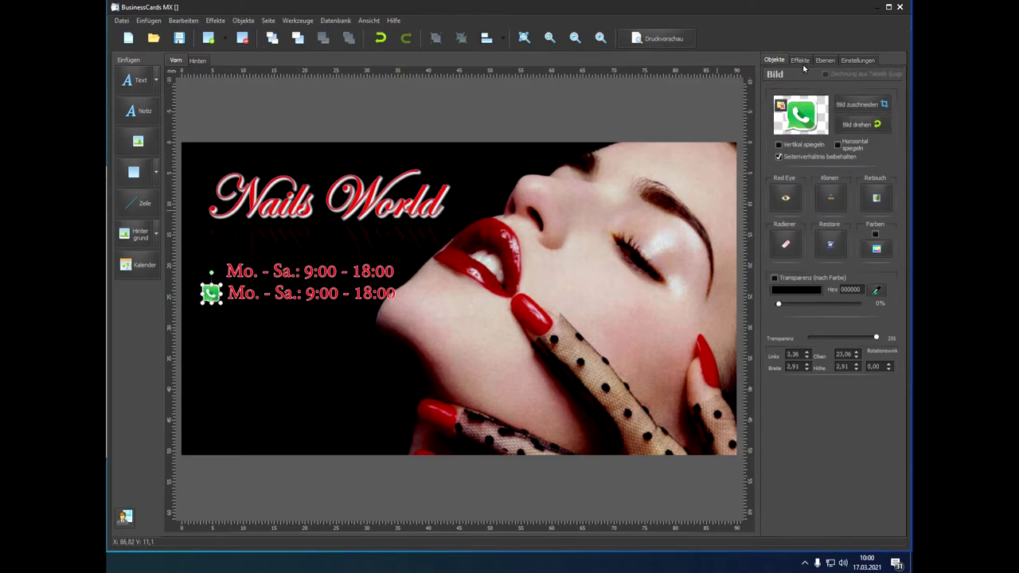
pyautogui.click(294, 288)
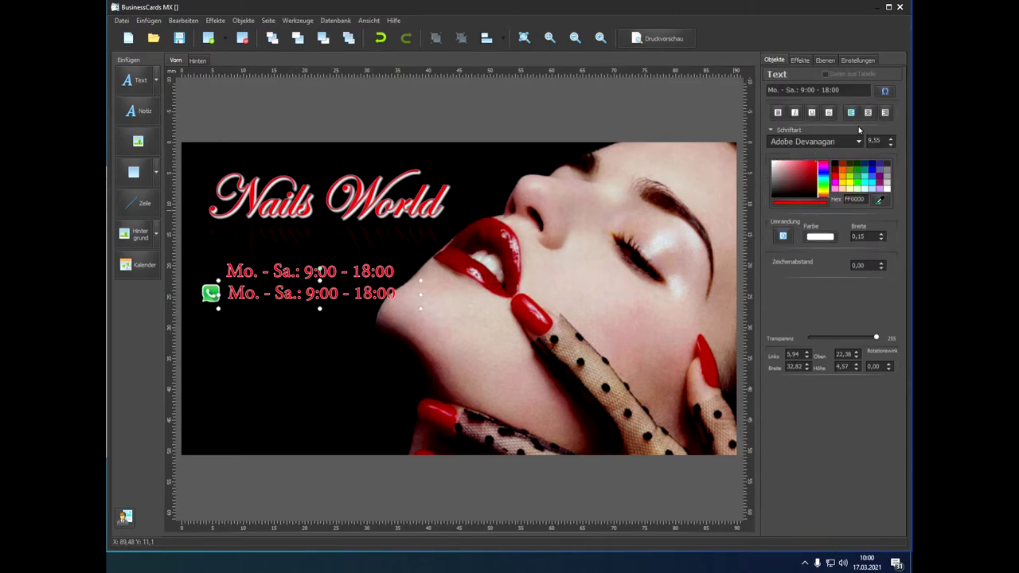
pyautogui.doubleClick(853, 91)
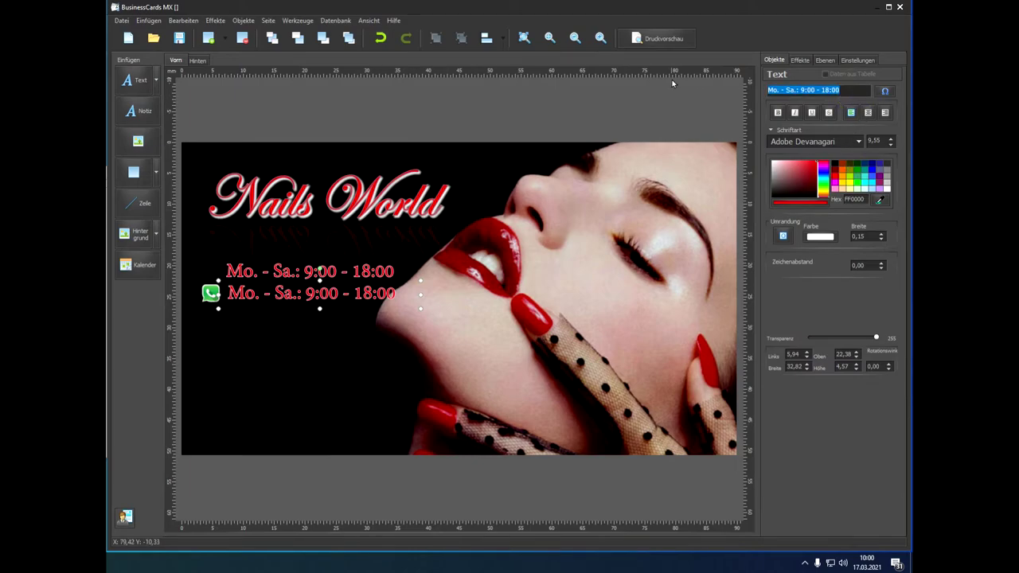
pyautogui.write('+49')
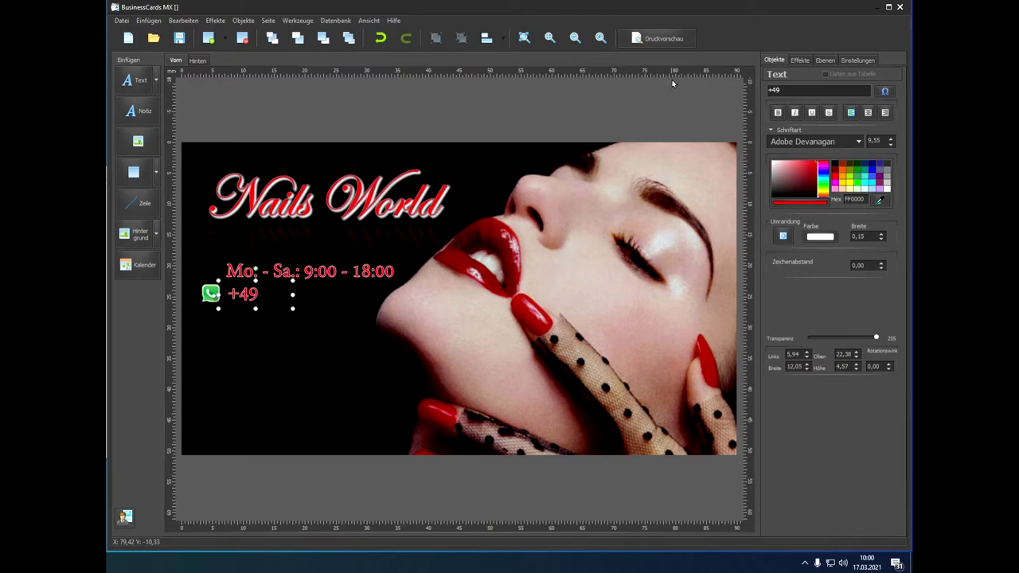
pyautogui.write(' 123 : 456789')
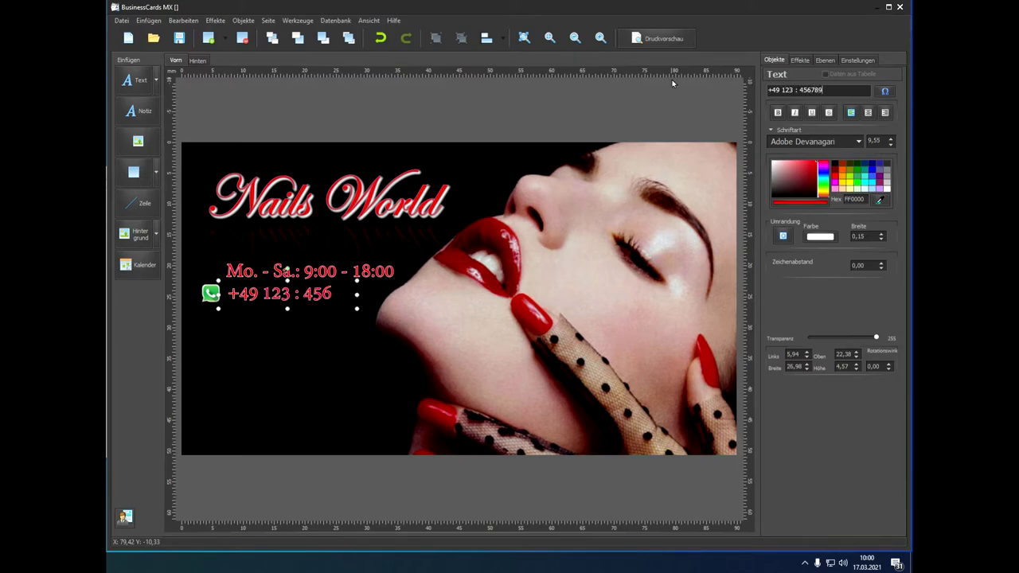
pyautogui.write('0')
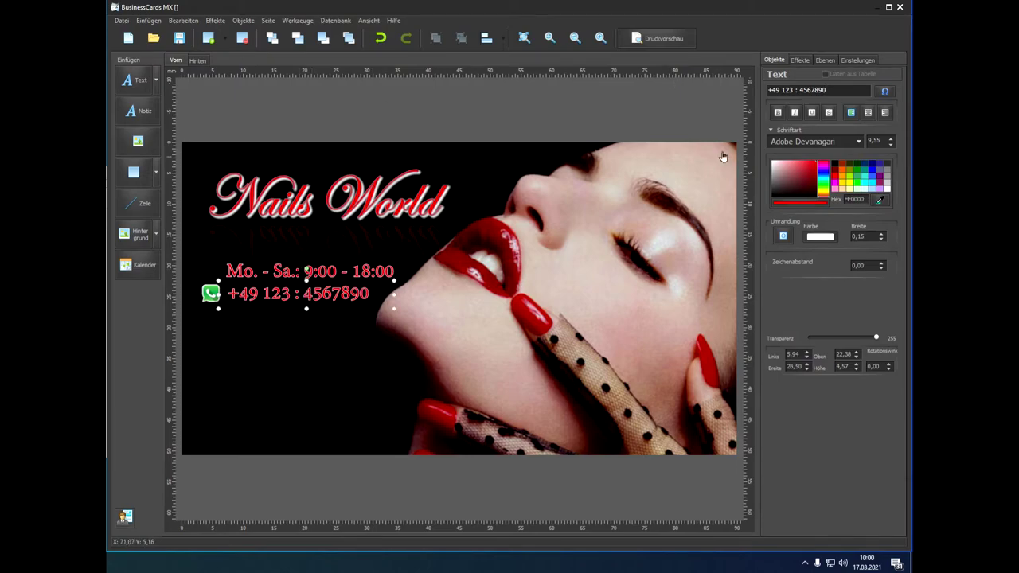
# Change the colon in the phone number to a hyphen with a space on each side.
pyautogui.click(798, 89)
pyautogui.press('BackSpace')
pyautogui.press('BackSpace')
pyautogui.write('-')
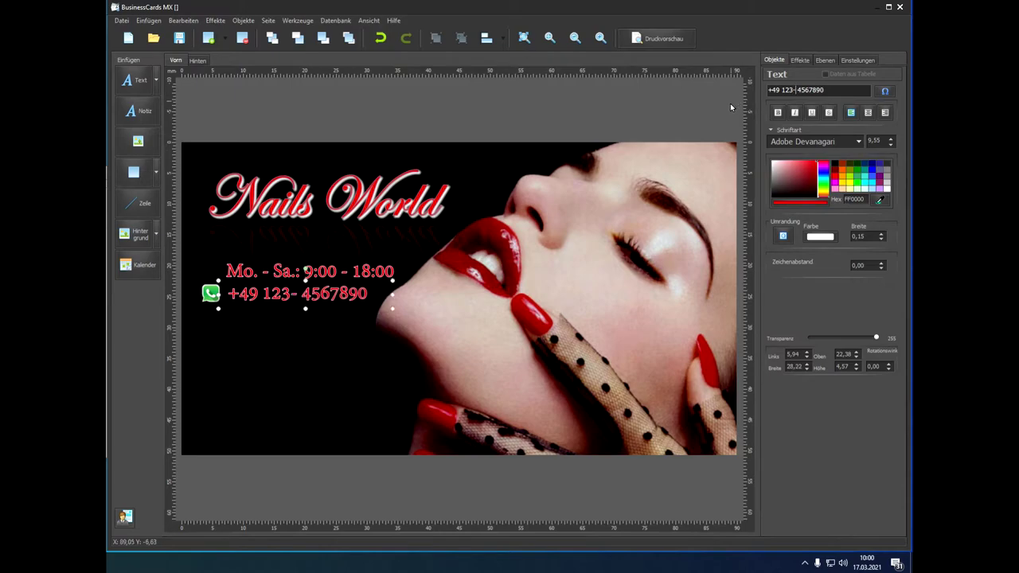
pyautogui.click(794, 90)
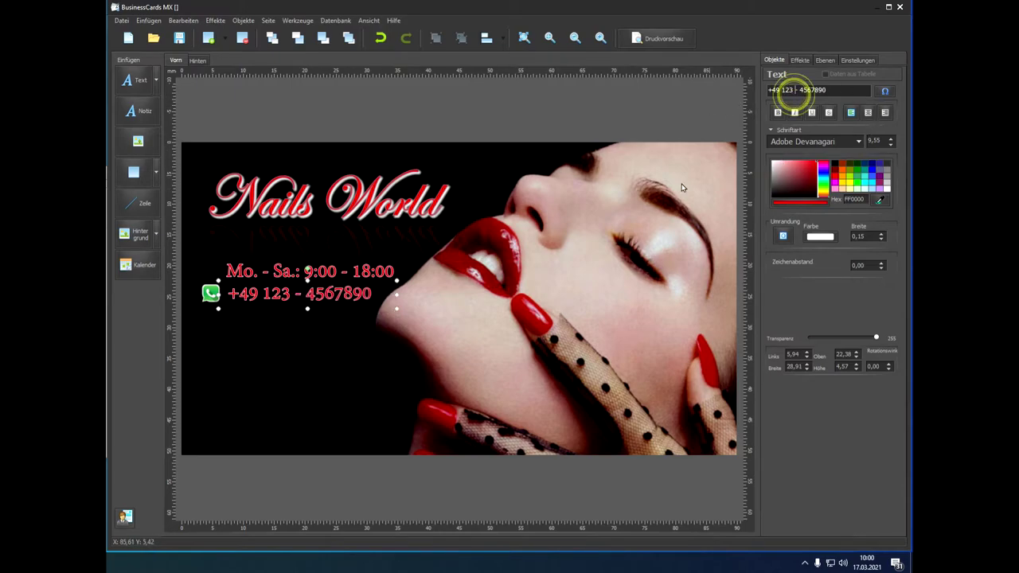
# Shift the phone number slightly right under the opening hours and move the WhatsApp logo closer beside it.
pyautogui.click(323, 293)
pyautogui.moveTo(333, 287); pyautogui.dragTo(330, 291)
pyautogui.click(333, 323)
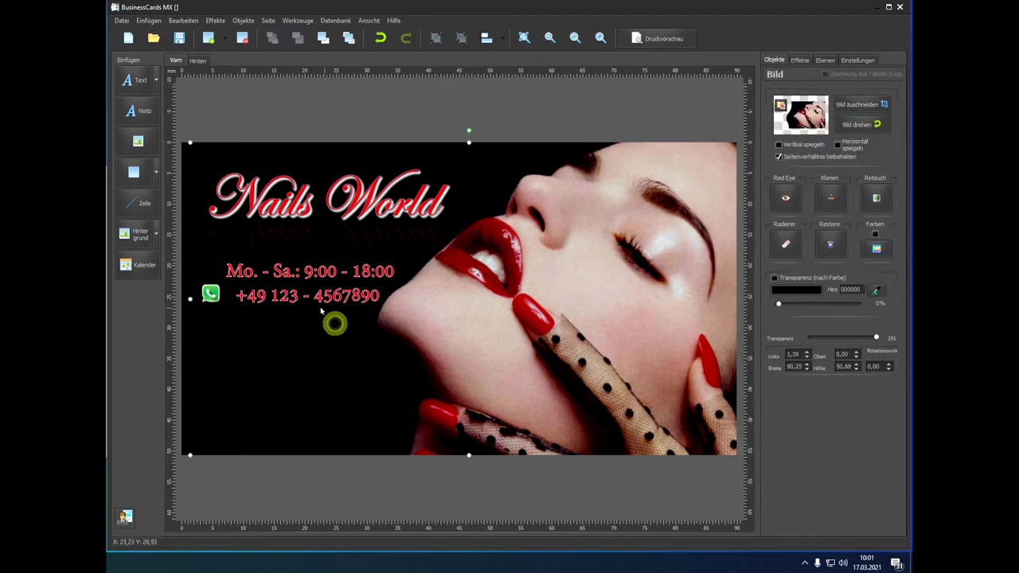
pyautogui.doubleClick(211, 294)
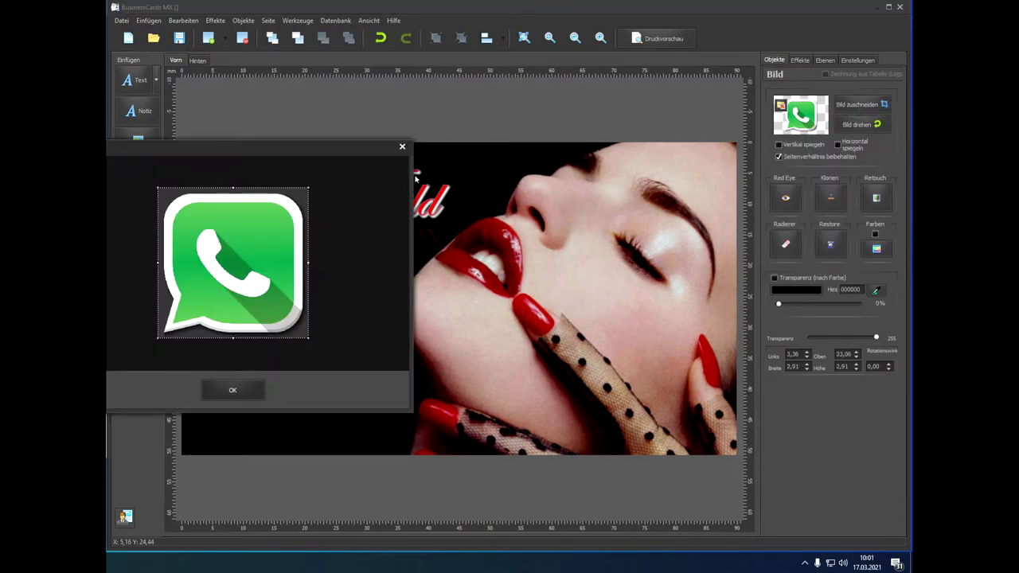
pyautogui.click(401, 147)
pyautogui.click(402, 145)
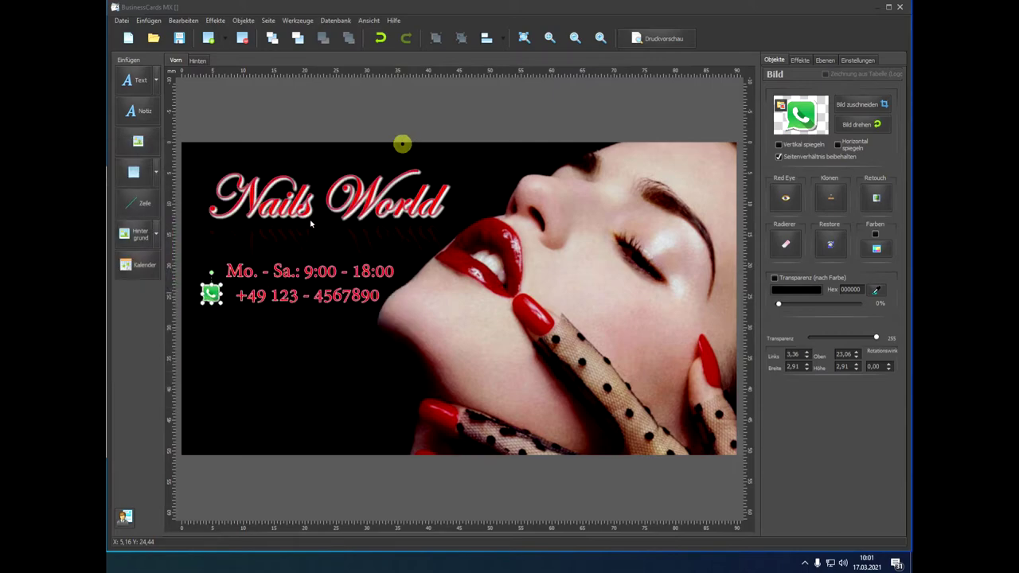
pyautogui.moveTo(213, 294); pyautogui.dragTo(222, 295)
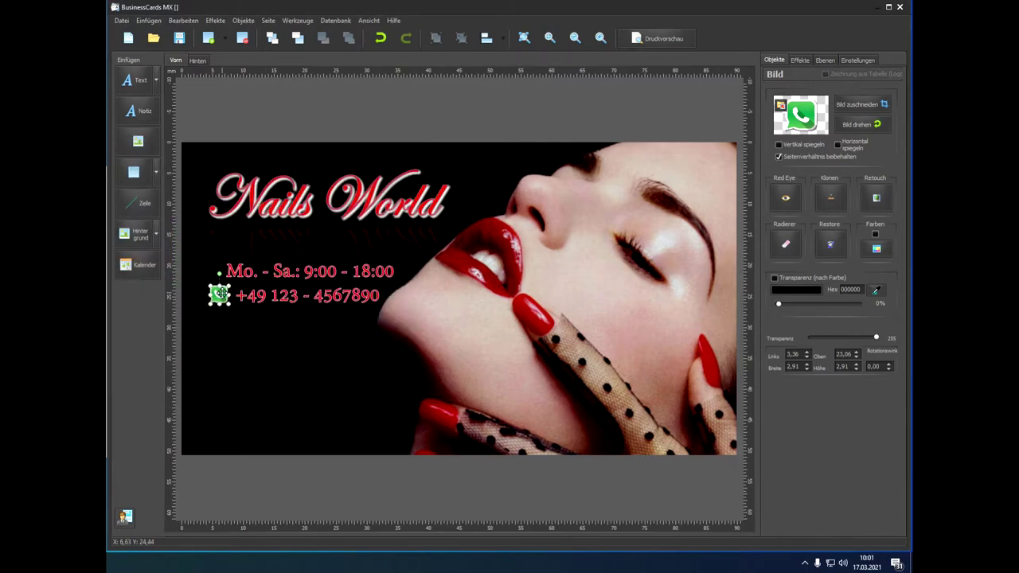
# Duplicate the phone number line below itself and replace the copy's text with the street name and house number.
pyautogui.click(302, 297)
pyautogui.hotkey('ctrl', 'c')
pyautogui.click(325, 353)
pyautogui.hotkey('ctrl', 'v')
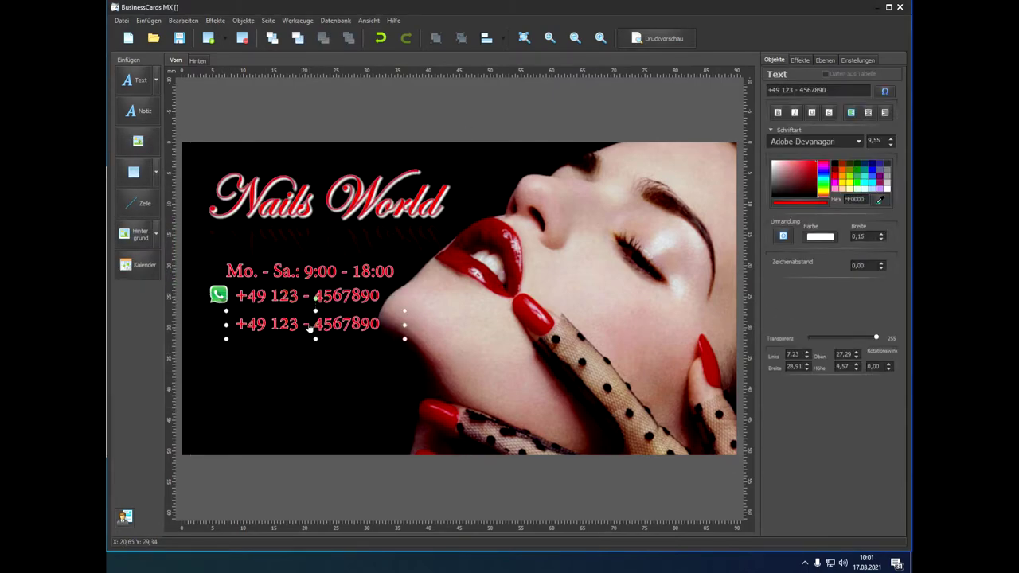
pyautogui.click(846, 90)
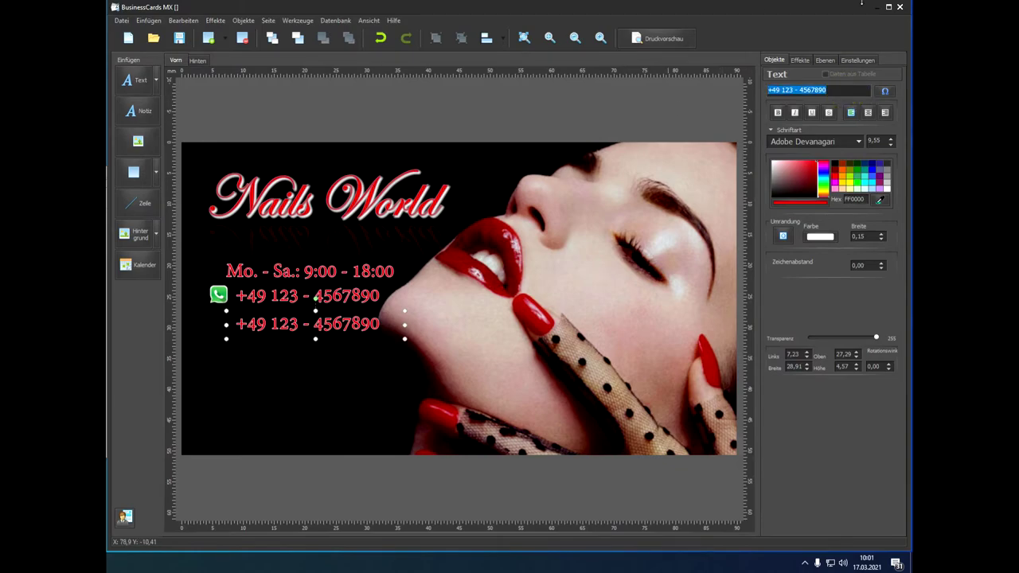
pyautogui.write('Stre')
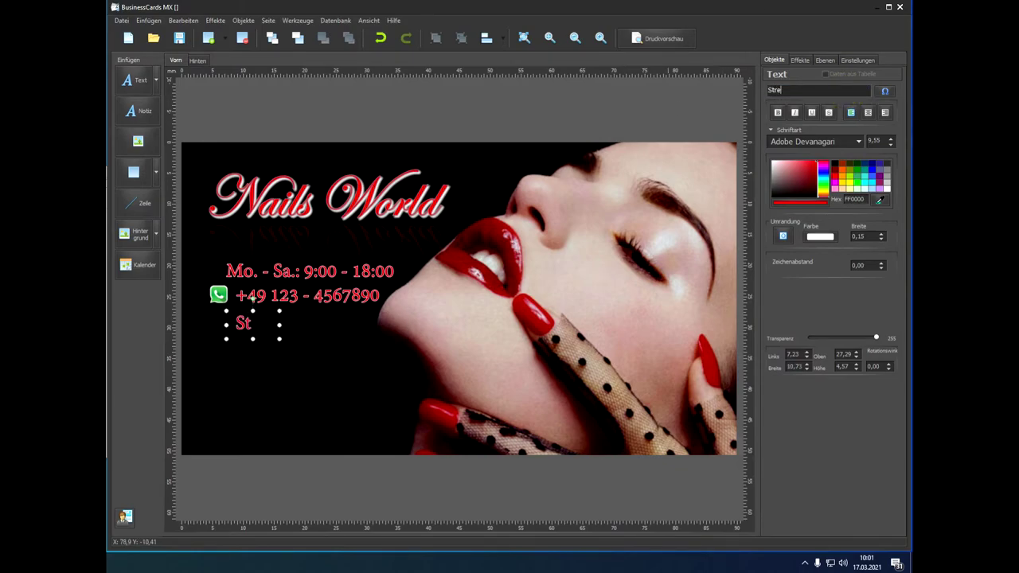
pyautogui.write('et Name 1')
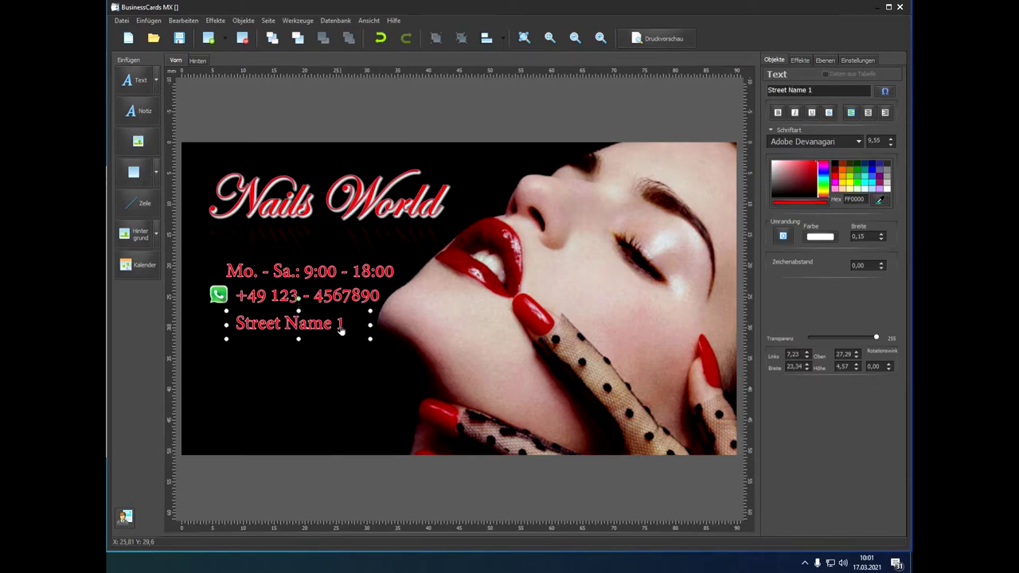
# Add another copy of the text line below the street line and enter the postal code and city in it.
pyautogui.click(355, 366)
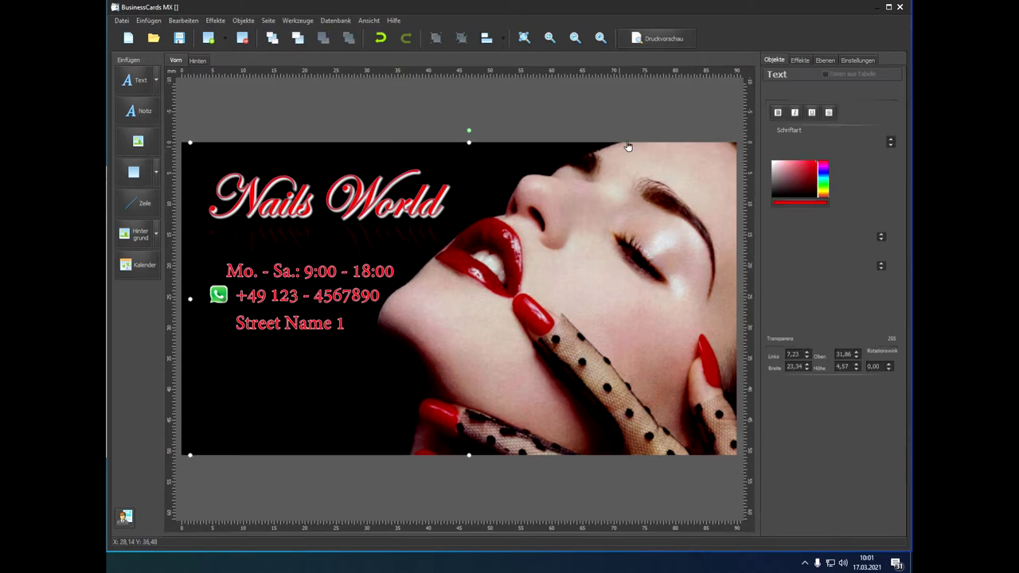
pyautogui.hotkey('ctrl', 'v')
pyautogui.tripleClick(830, 91)
pyautogui.write('12345')
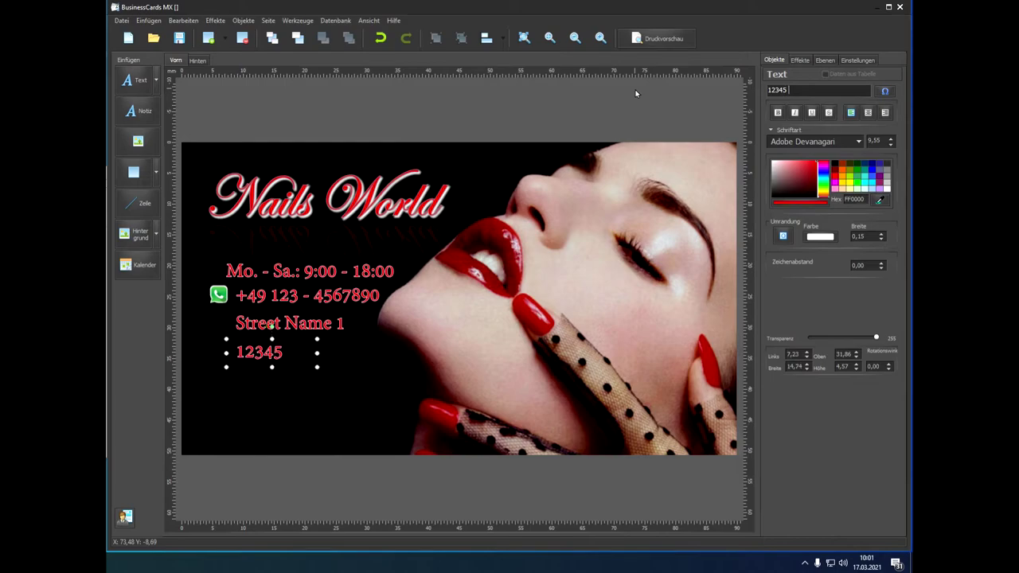
pyautogui.write(' London')
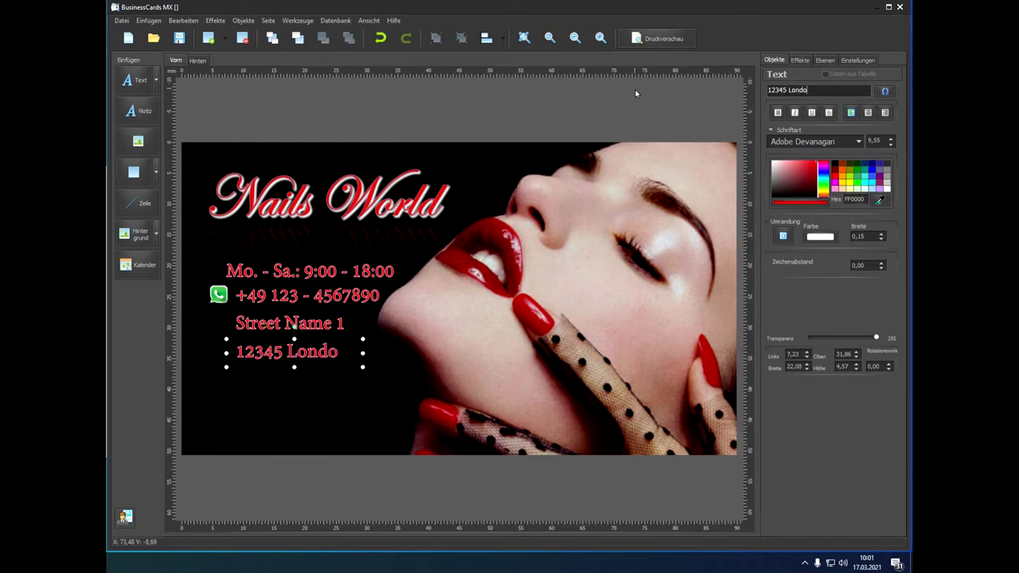
pyautogui.click(303, 379)
pyautogui.click(310, 358)
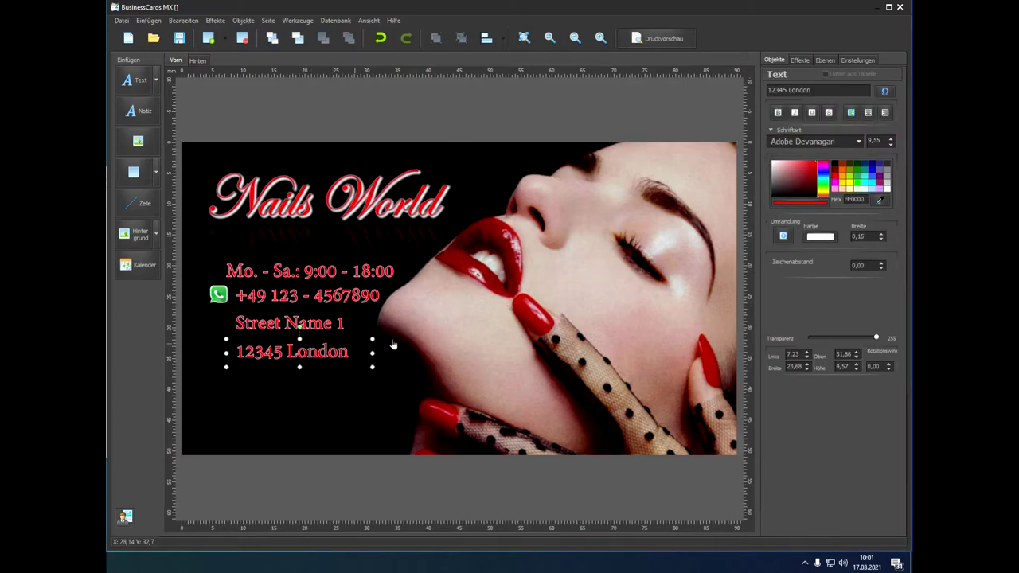
# Move the street and city lines closer together in the lower part of the card, with the city line about 38 mm down.
pyautogui.click(316, 408)
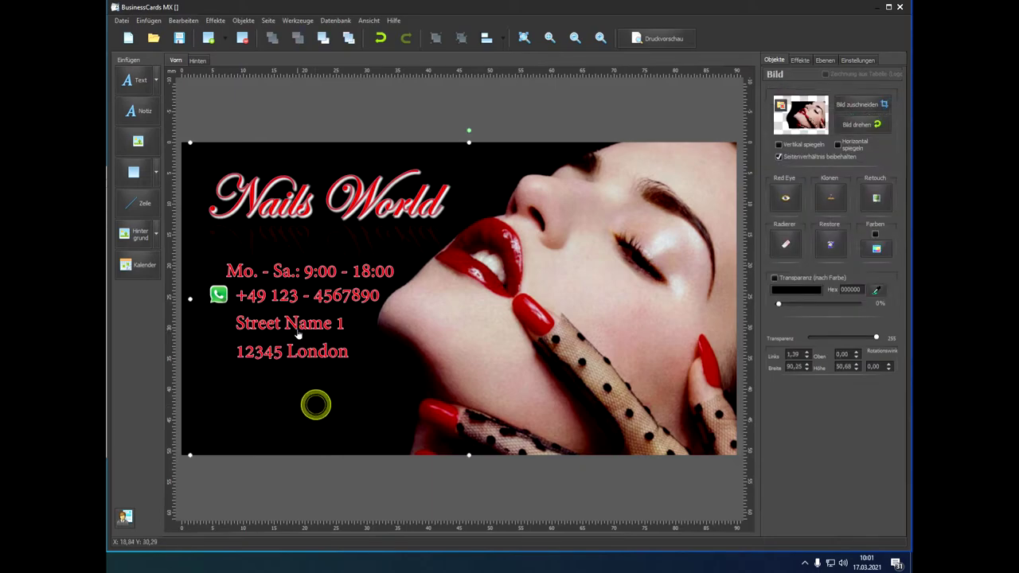
pyautogui.click(307, 324)
pyautogui.moveTo(307, 323); pyautogui.dragTo(310, 380)
pyautogui.click(315, 356)
pyautogui.moveTo(303, 328); pyautogui.dragTo(319, 389)
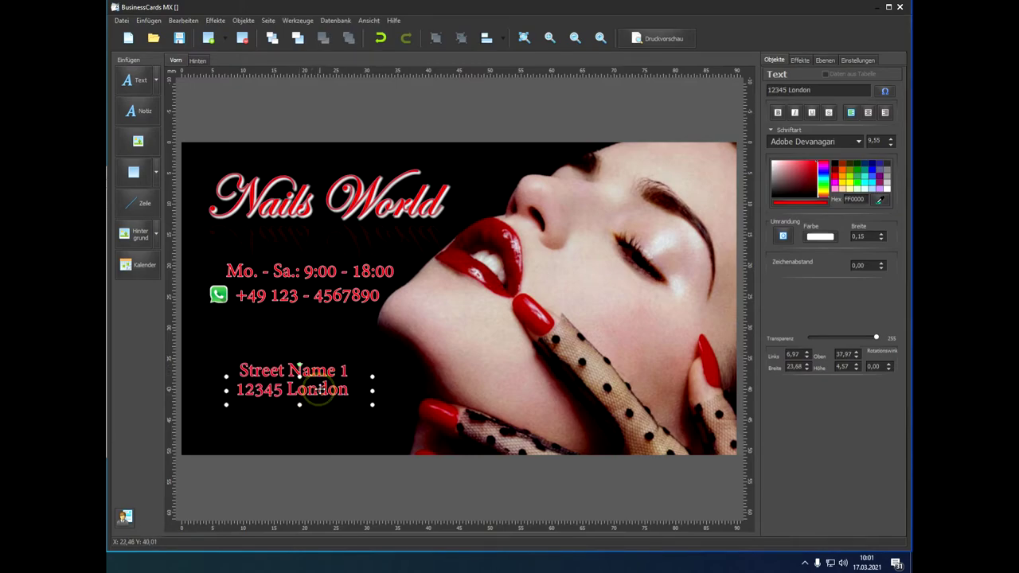
pyautogui.click(276, 317)
pyautogui.click(219, 299)
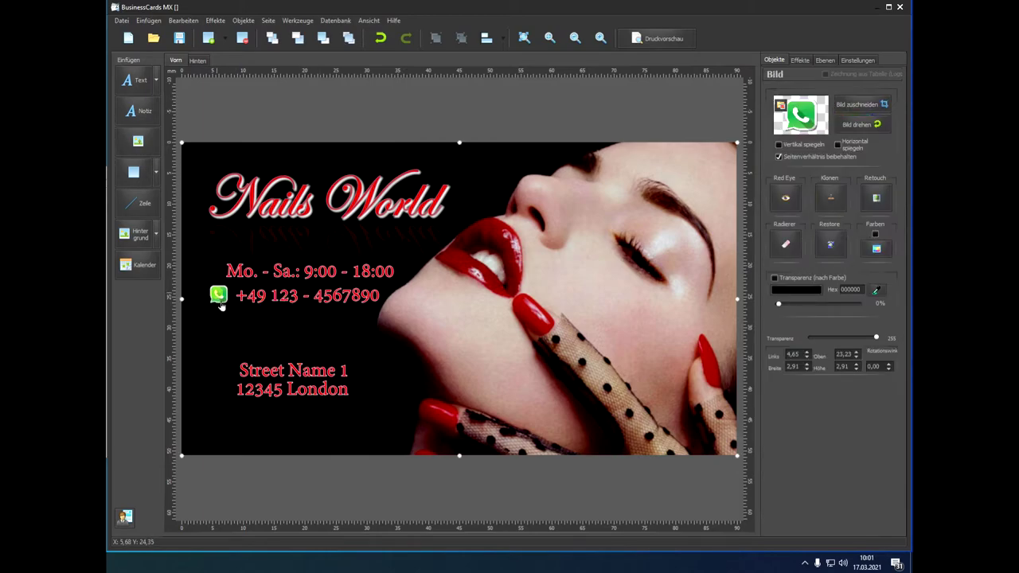
pyautogui.click(280, 320)
pyautogui.click(220, 324)
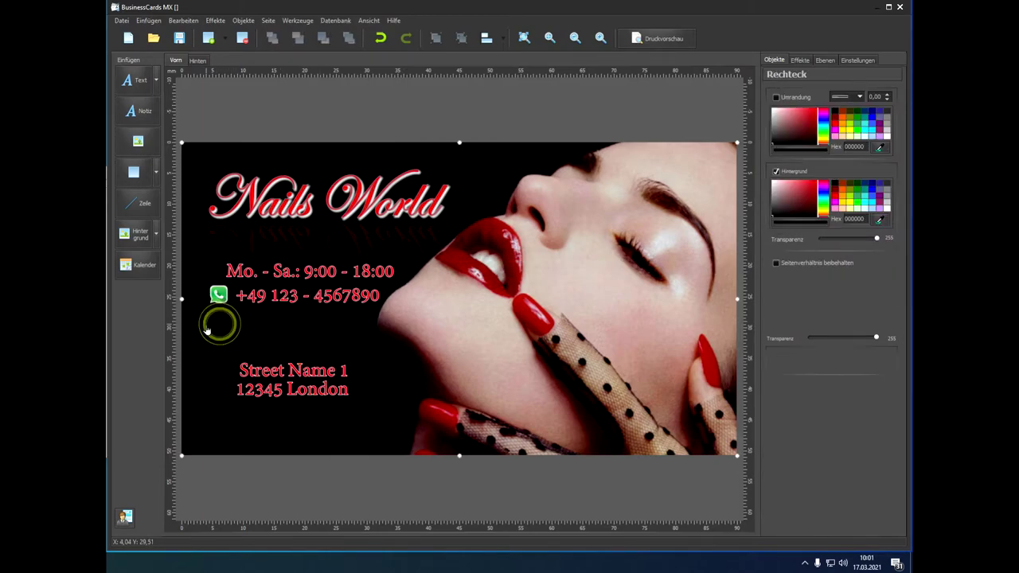
pyautogui.click(308, 340)
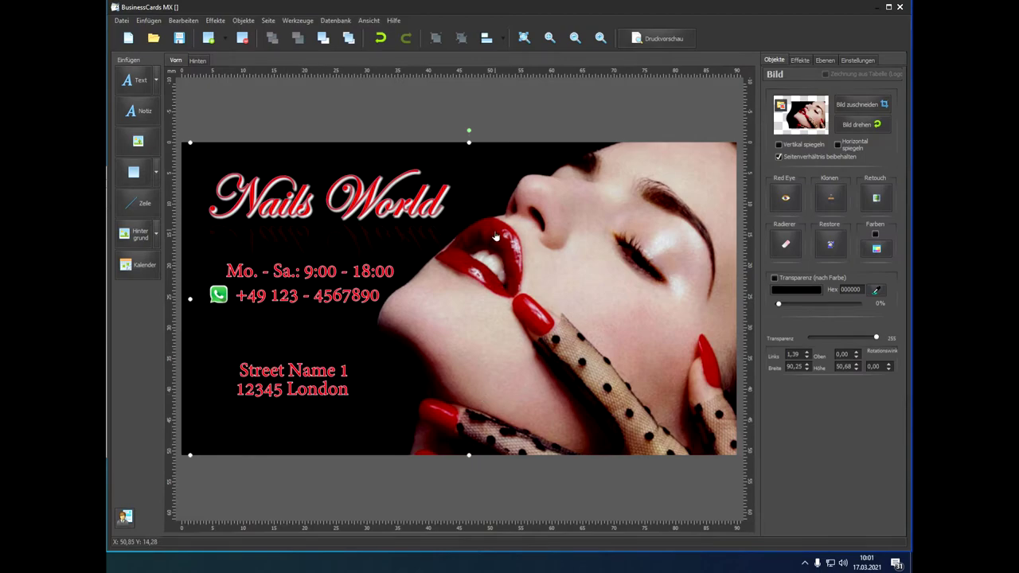
# Open the blank back side of the business card.
pyautogui.click(198, 59)
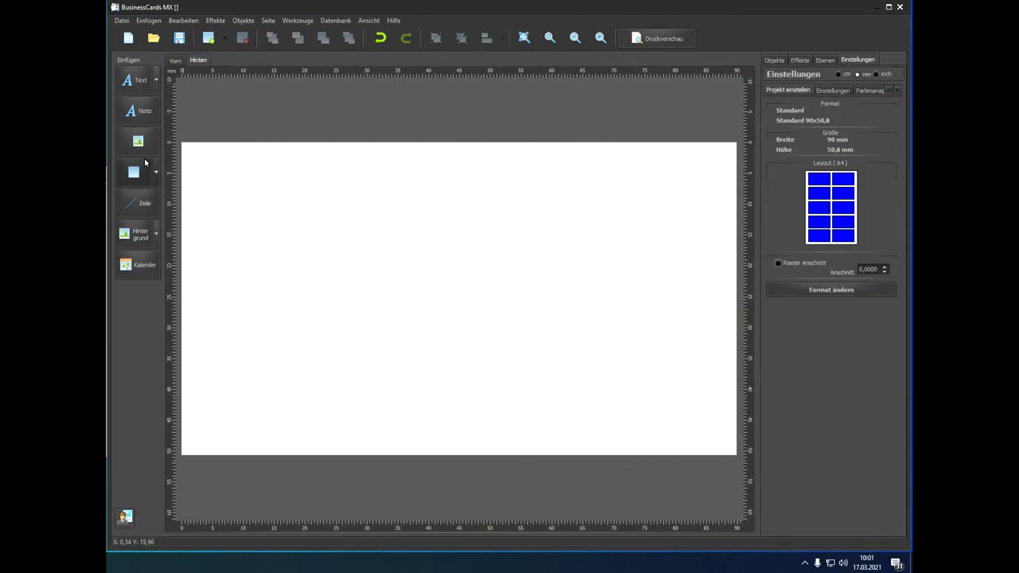
pyautogui.click(130, 79)
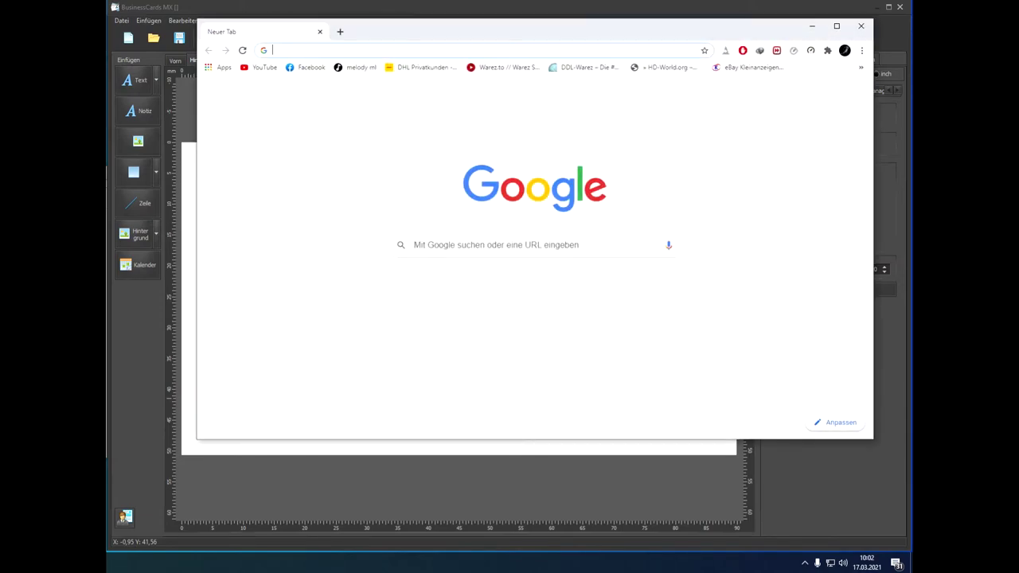
# Search Google Images for "nails hd wallpaper" and look through the results for a nail-themed portrait.
pyautogui.click(360, 48)
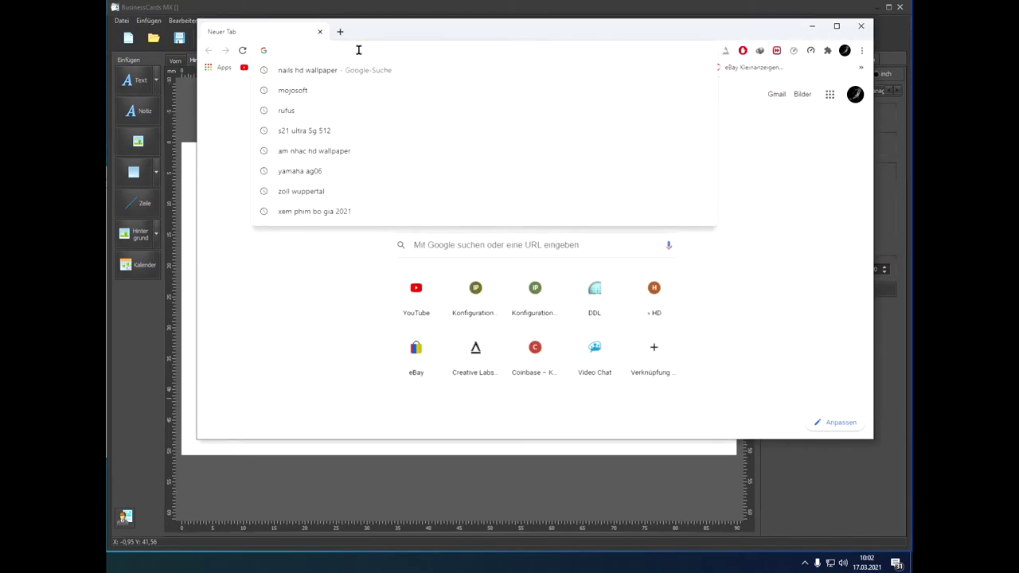
pyautogui.click(358, 72)
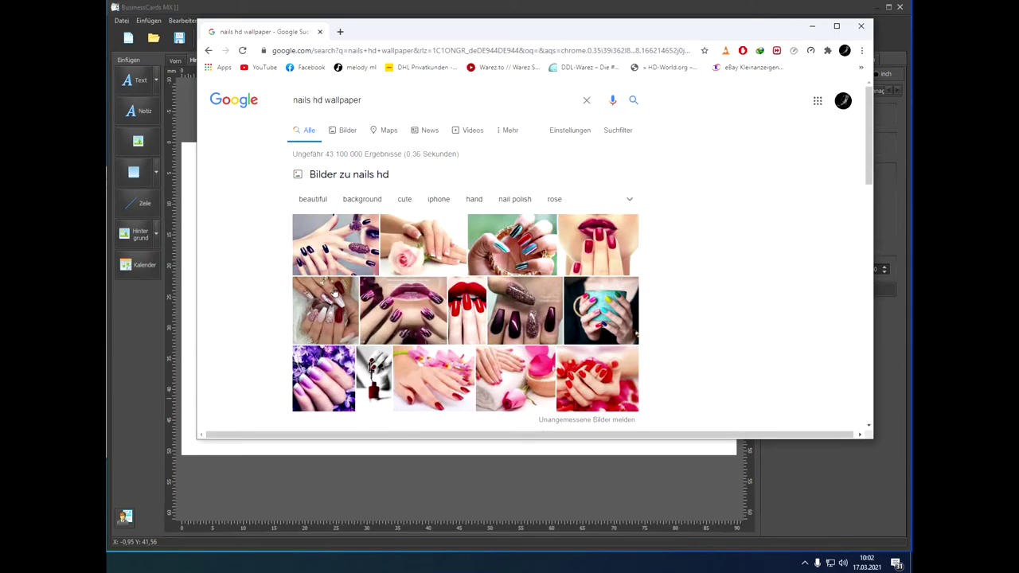
pyautogui.click(342, 131)
pyautogui.scroll(-5, 692, 298)
pyautogui.scroll(-10, 696, 305)
pyautogui.scroll(-10, 691, 303)
pyautogui.scroll(-10, 691, 304)
pyautogui.scroll(-10, 692, 303)
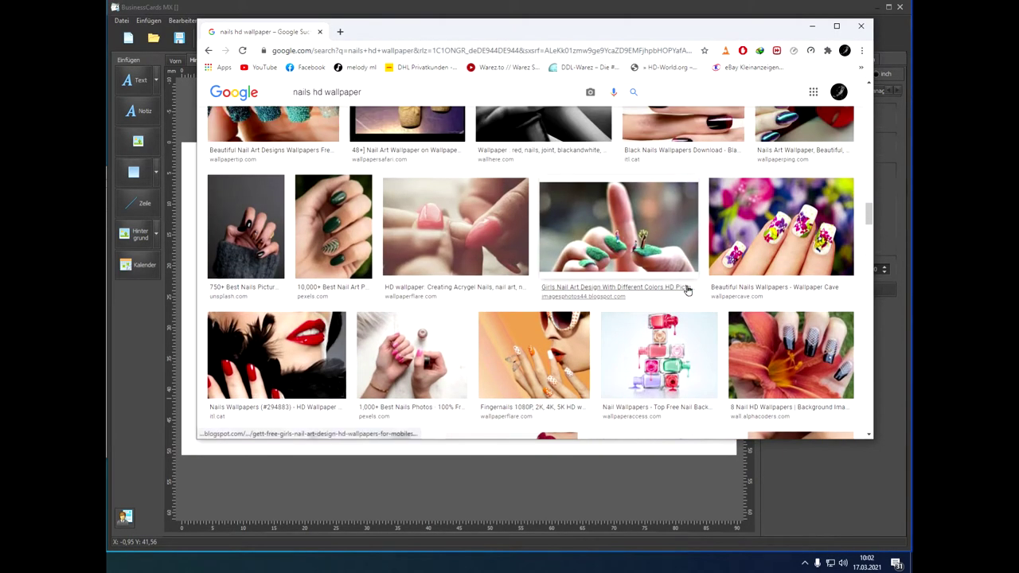
pyautogui.scroll(4, 689, 291)
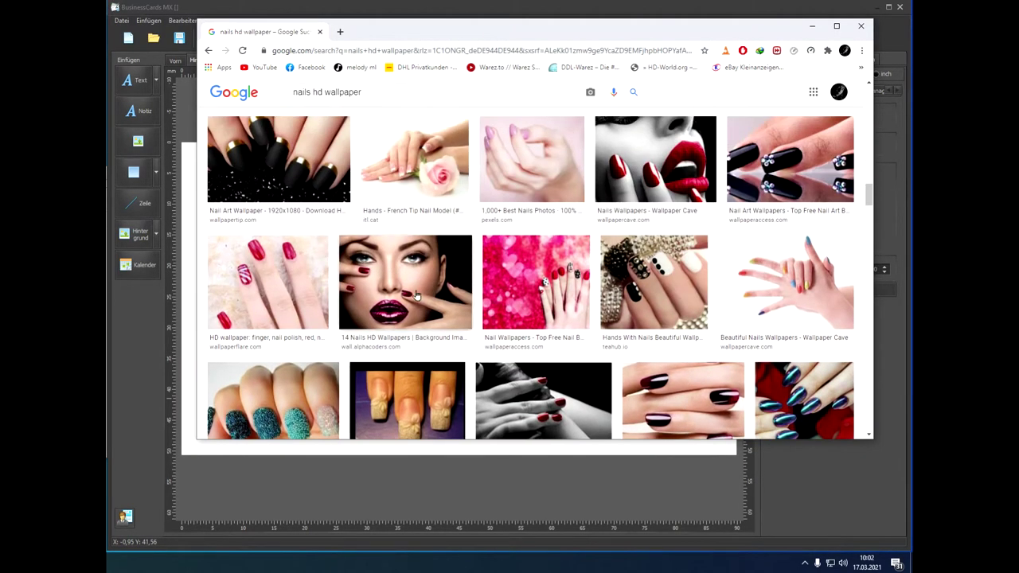
# Open the Wallpaper Abyss page of the portrait of a woman with purple lips and nails.
pyautogui.click(413, 295)
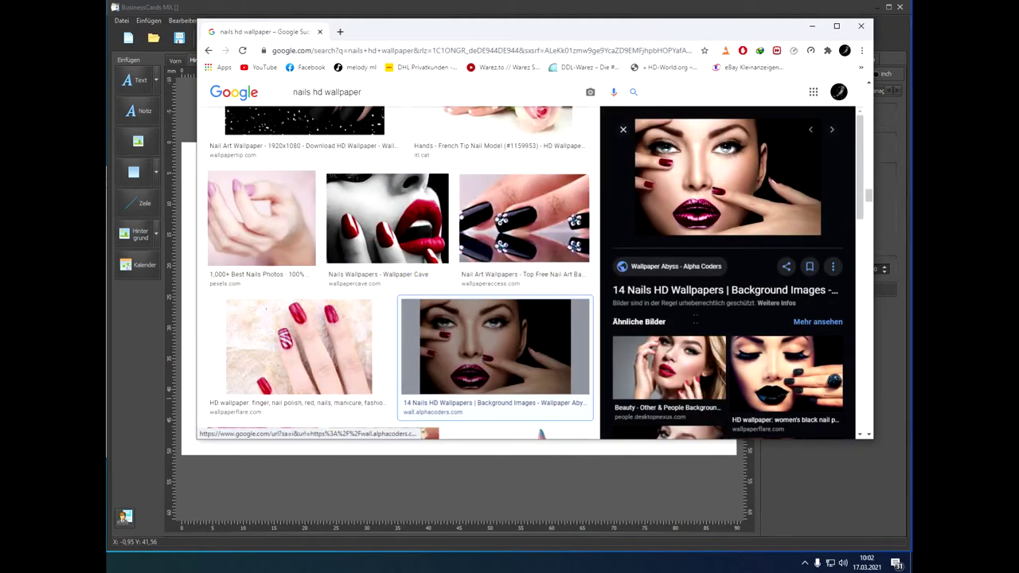
pyautogui.scroll(-3, 709, 297)
pyautogui.scroll(3, 709, 297)
pyautogui.click(709, 202)
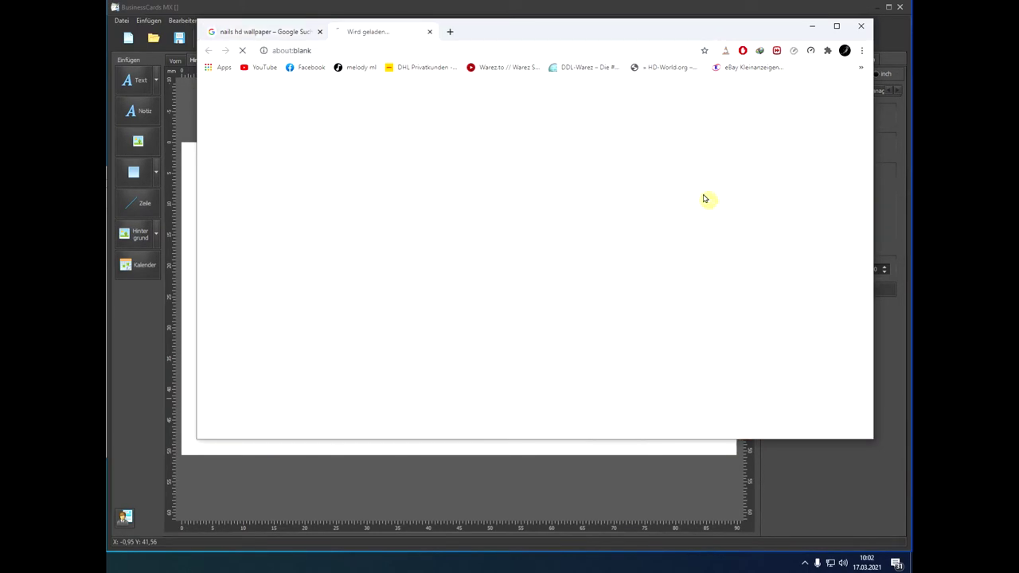
pyautogui.rightClick(699, 189)
pyautogui.scroll(-2, 603, 325)
pyautogui.scroll(-15, 603, 325)
pyautogui.scroll(-5, 603, 322)
pyautogui.scroll(3, 603, 317)
pyautogui.scroll(1, 627, 231)
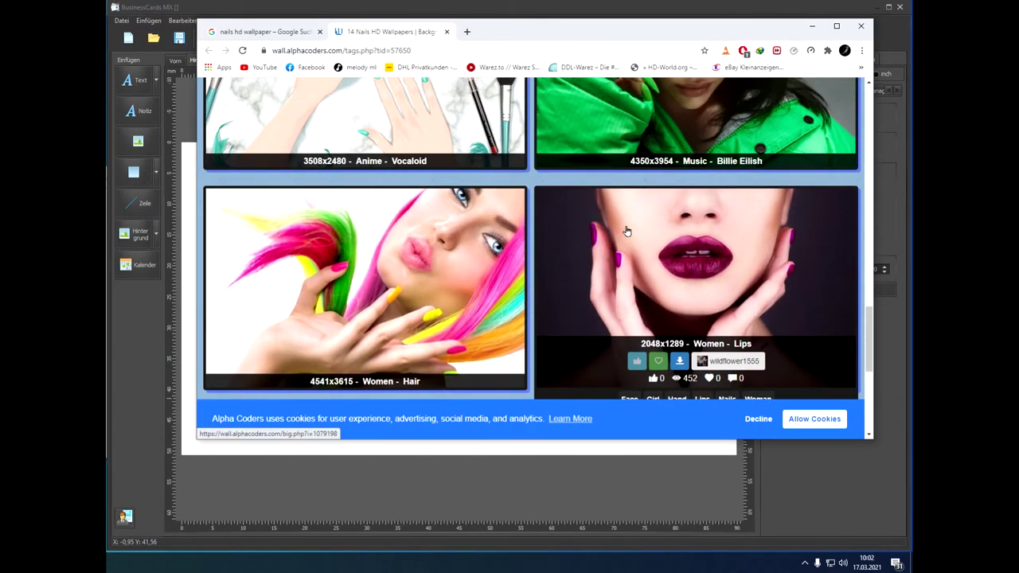
pyautogui.scroll(-5, 627, 231)
pyautogui.click(360, 154)
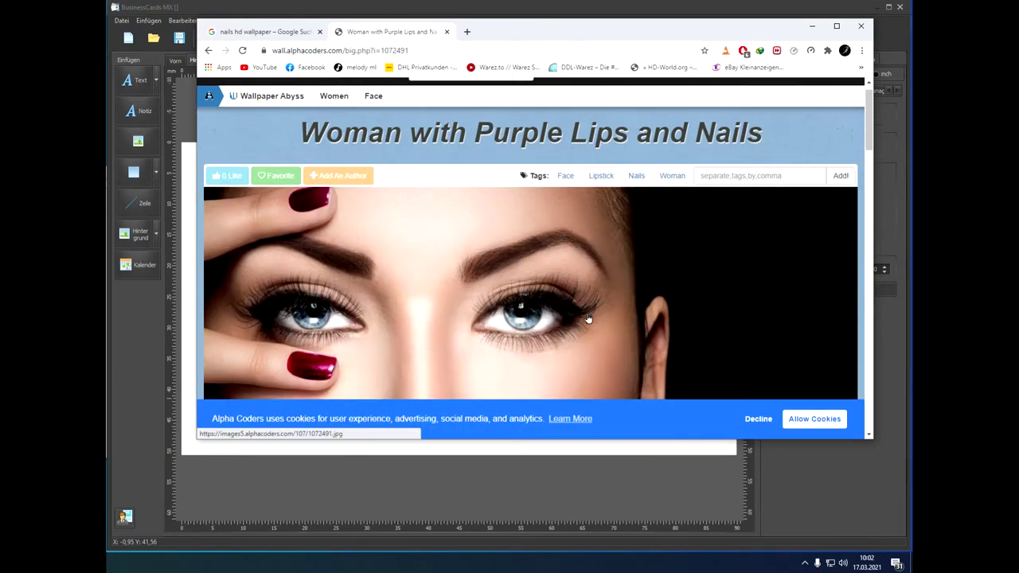
pyautogui.scroll(-2, 587, 318)
pyautogui.rightClick(468, 253)
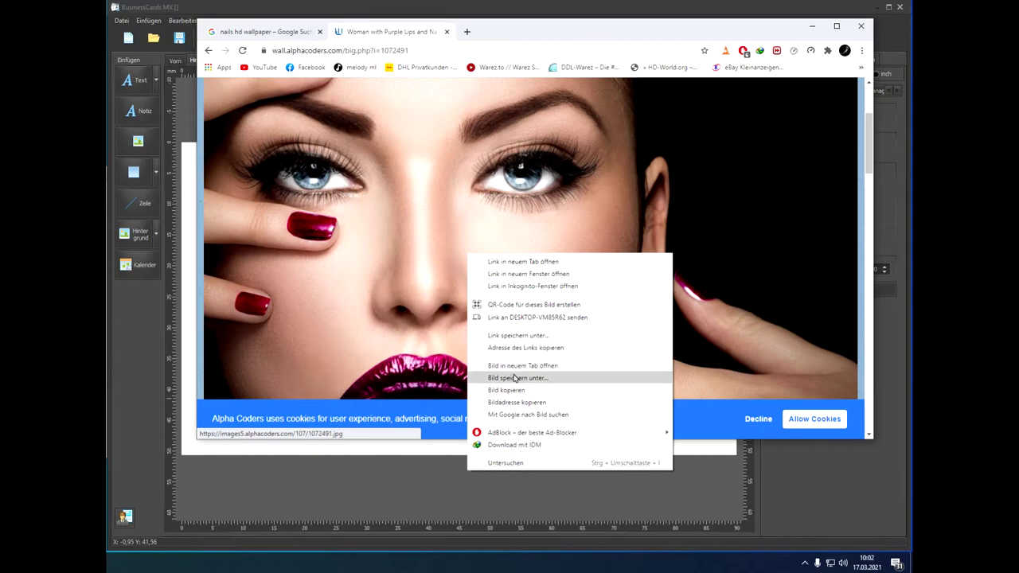
pyautogui.click(514, 379)
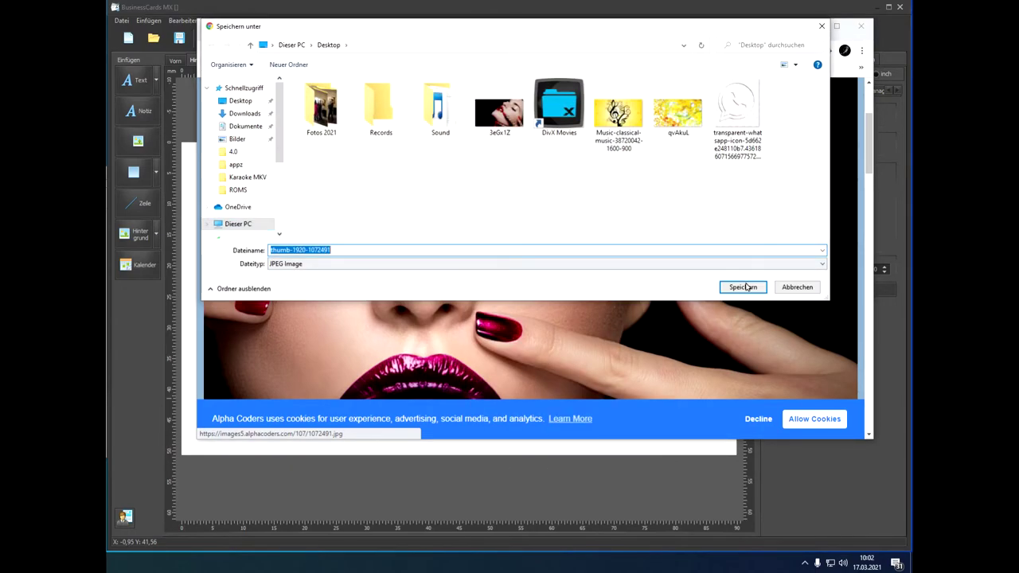
pyautogui.click(736, 287)
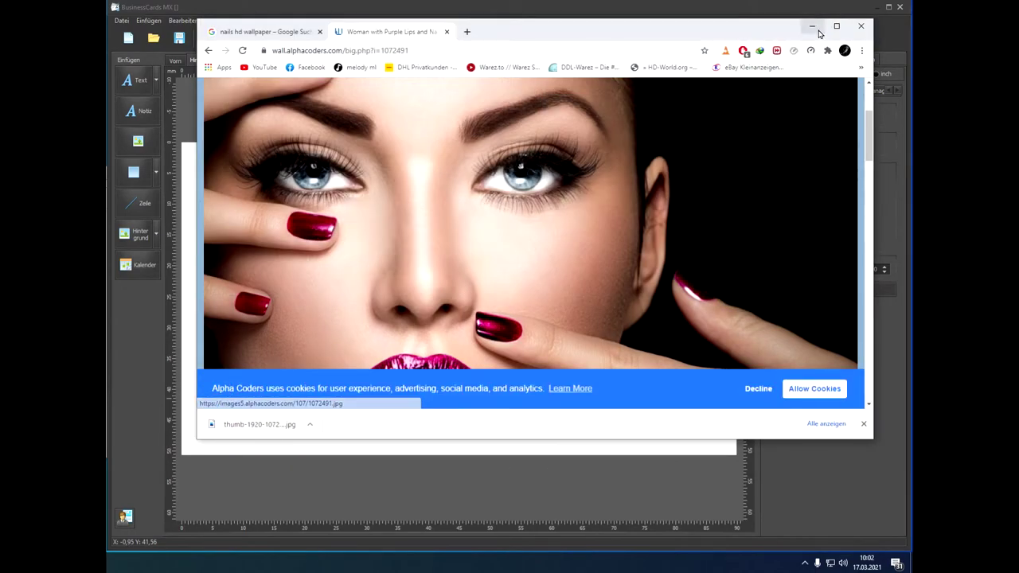
pyautogui.click(816, 29)
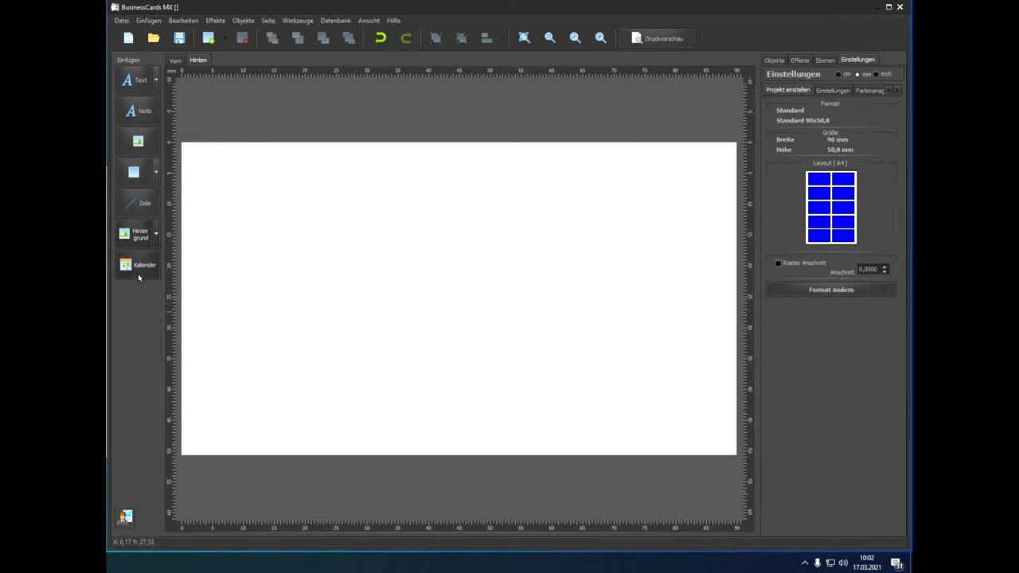
# Give the back side of the card a solid black background (000000).
pyautogui.click(157, 234)
pyautogui.click(148, 278)
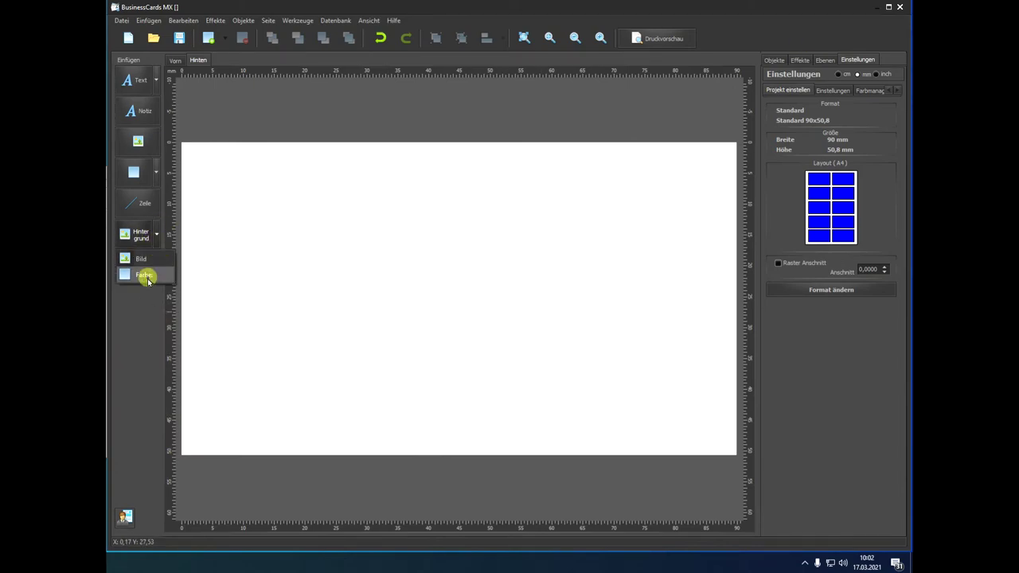
pyautogui.click(785, 205)
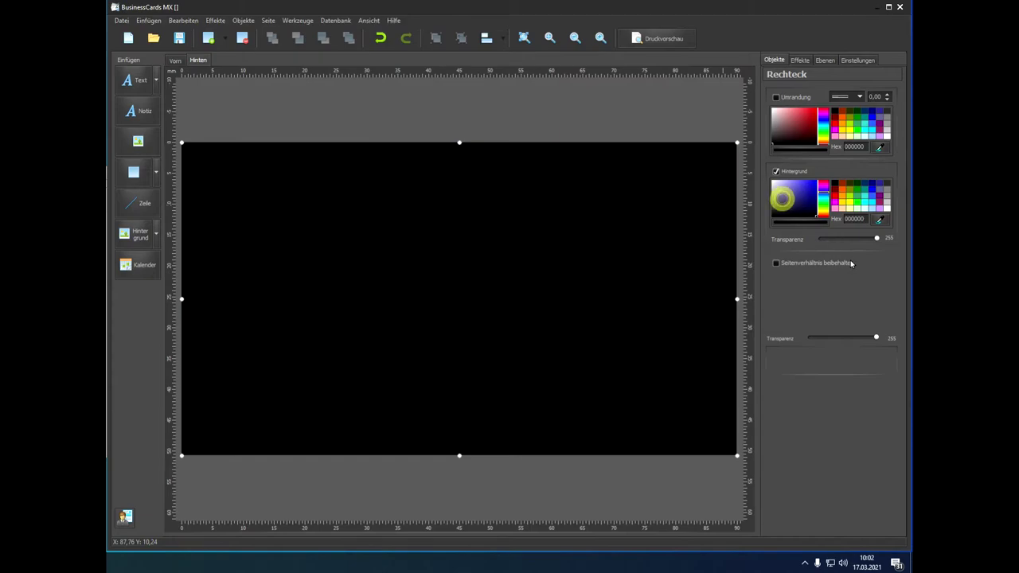
pyautogui.click(137, 141)
pyautogui.scroll(-3, 244, 243)
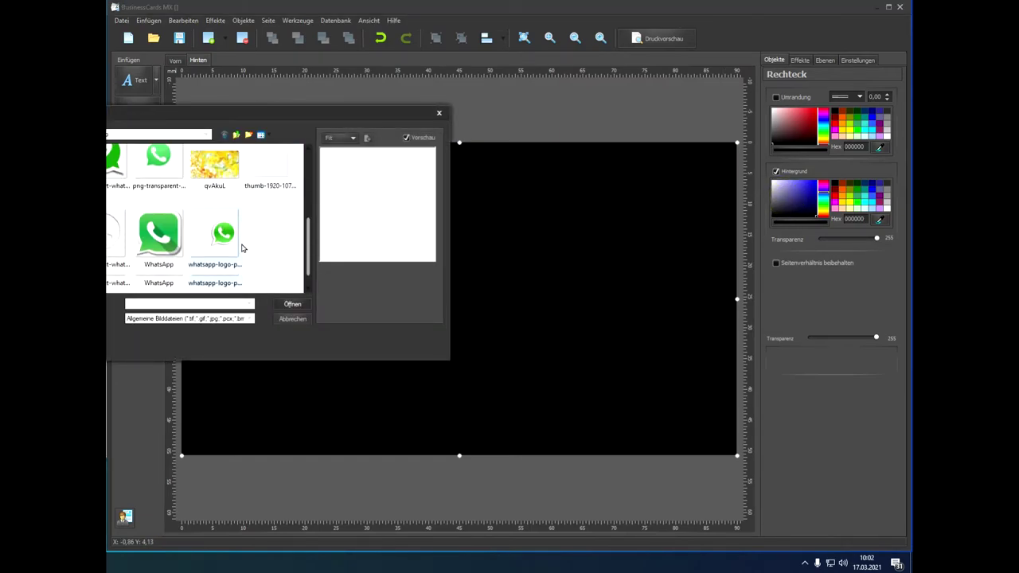
pyautogui.doubleClick(272, 171)
pyautogui.moveTo(291, 296); pyautogui.dragTo(375, 364)
pyautogui.moveTo(343, 330); pyautogui.dragTo(229, 433)
pyautogui.moveTo(266, 398); pyautogui.dragTo(447, 285)
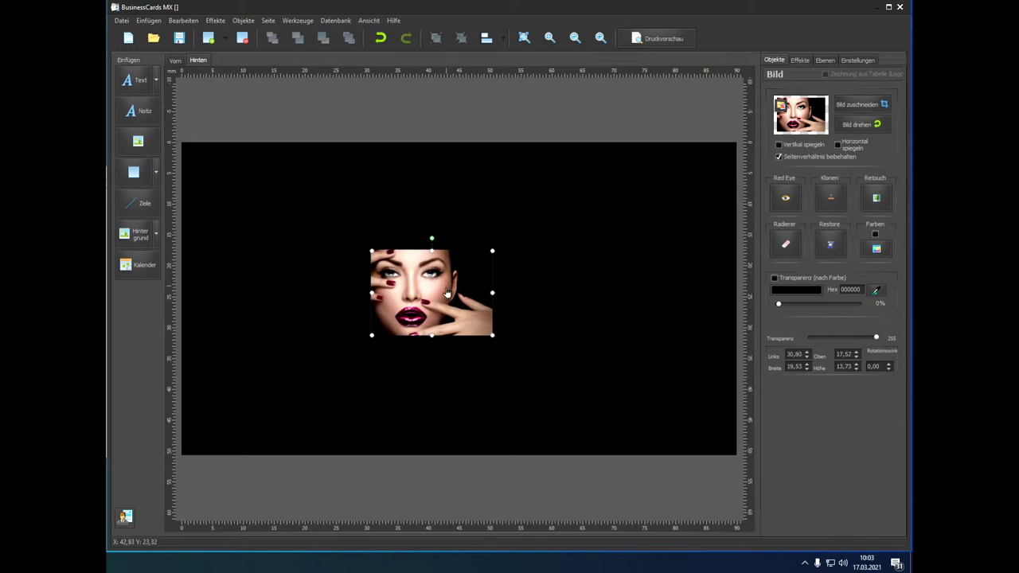
pyautogui.moveTo(492, 250); pyautogui.dragTo(504, 239)
pyautogui.moveTo(462, 295); pyautogui.dragTo(270, 189)
pyautogui.click(385, 253)
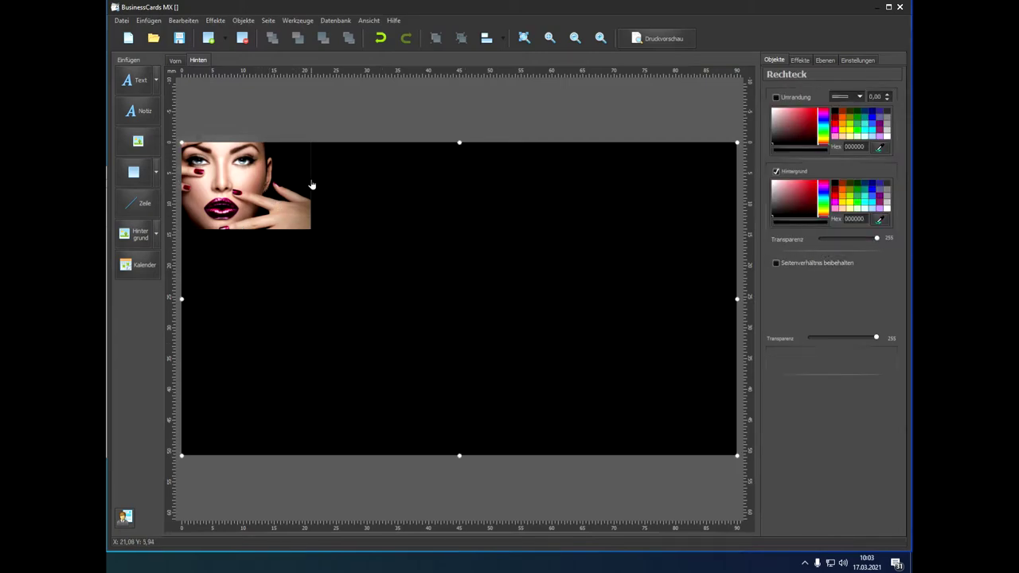
# Erase thin strips along the portrait's right, bottom and top edges with a rectangular eraser selection and accept the edit.
pyautogui.click(264, 201)
pyautogui.click(807, 239)
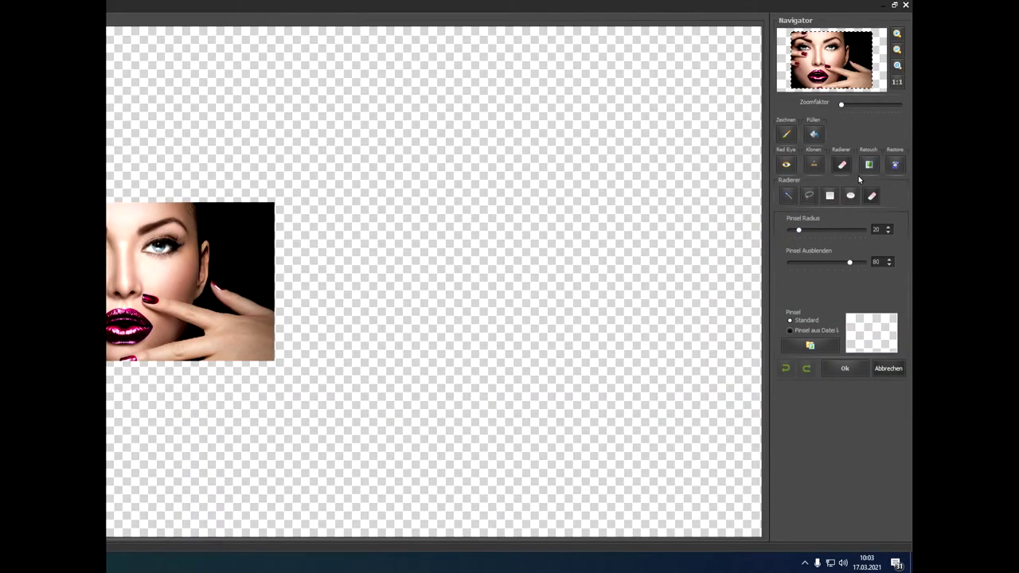
pyautogui.click(848, 198)
pyautogui.moveTo(313, 163)
pyautogui.mouseDown()
pyautogui.moveTo(295, 353)
pyautogui.moveTo(269, 398)
pyautogui.mouseUp()
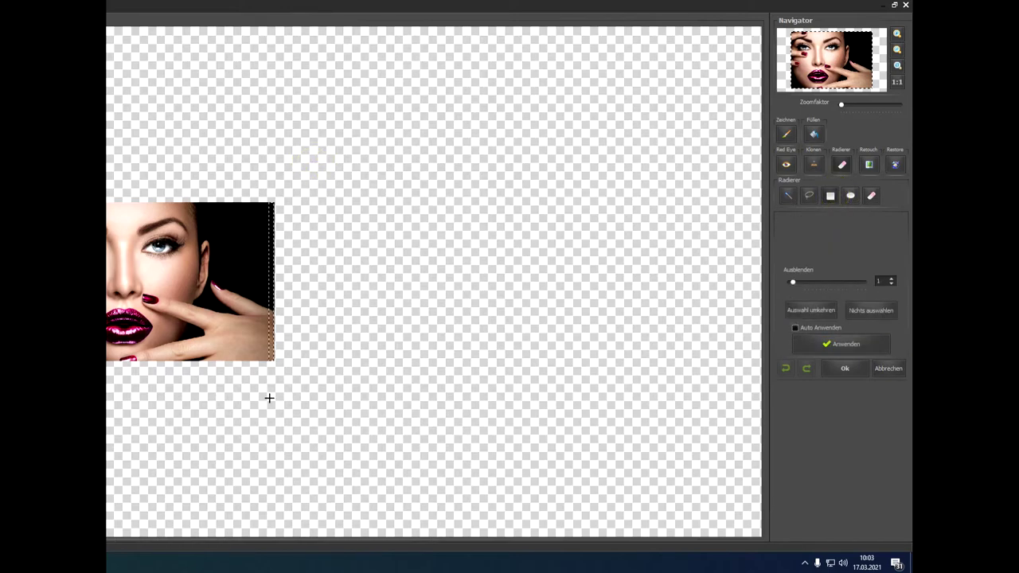
pyautogui.click(843, 347)
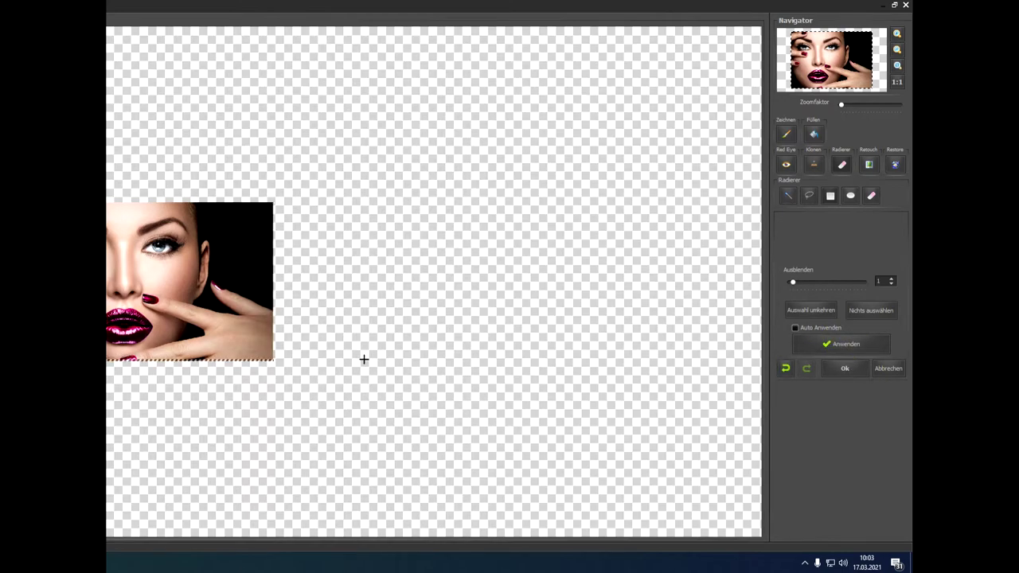
pyautogui.click(854, 346)
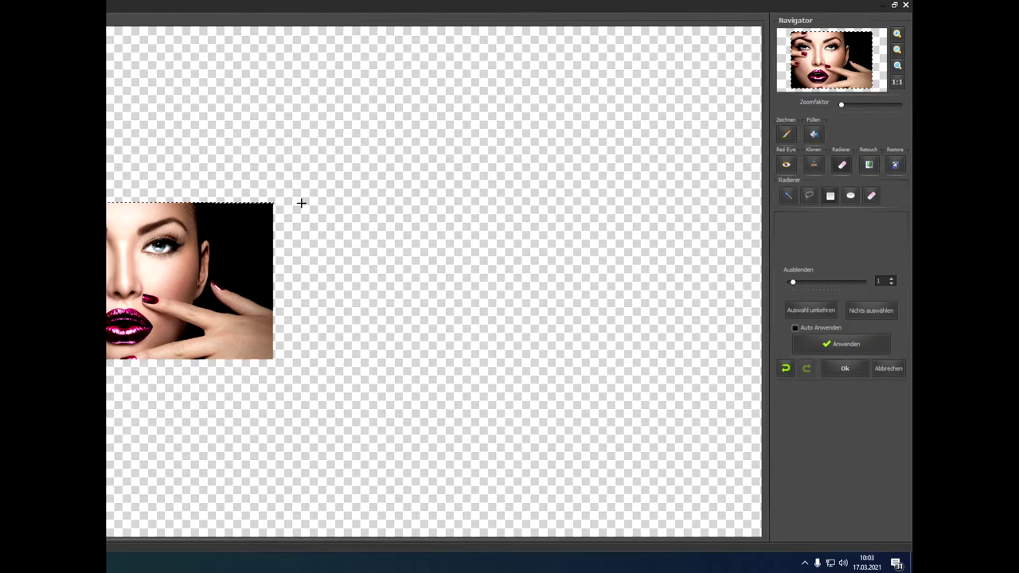
pyautogui.click(839, 347)
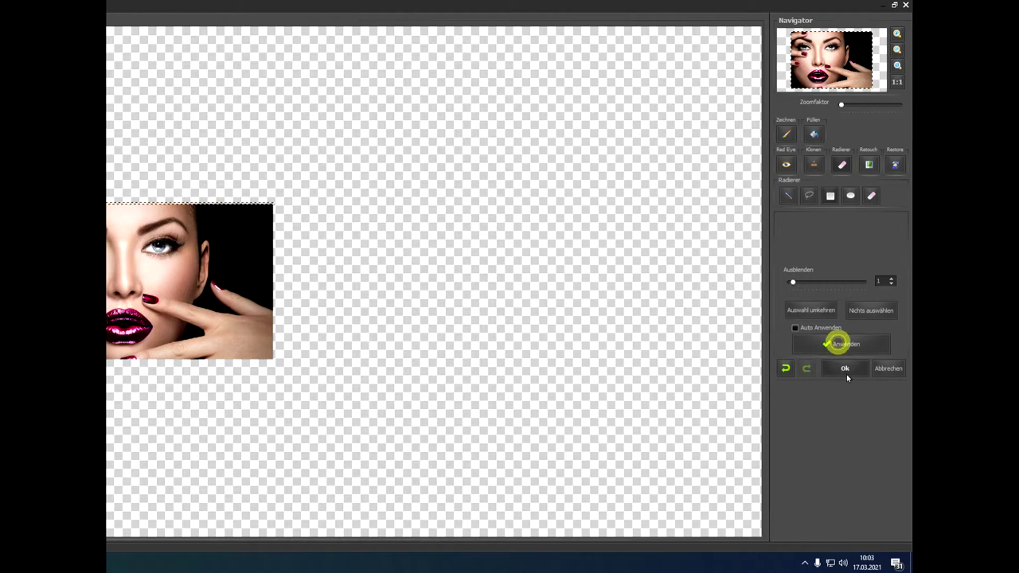
pyautogui.click(846, 369)
pyautogui.click(360, 290)
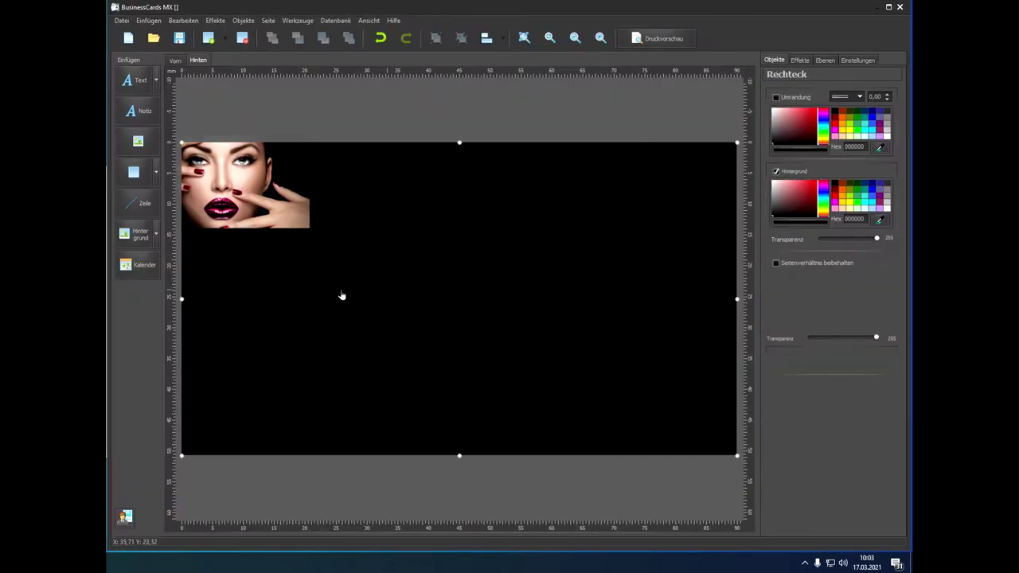
# Set the portrait's transparency to about 57 and enlarge it to about 26.8 × 18.8 mm.
pyautogui.click(243, 185)
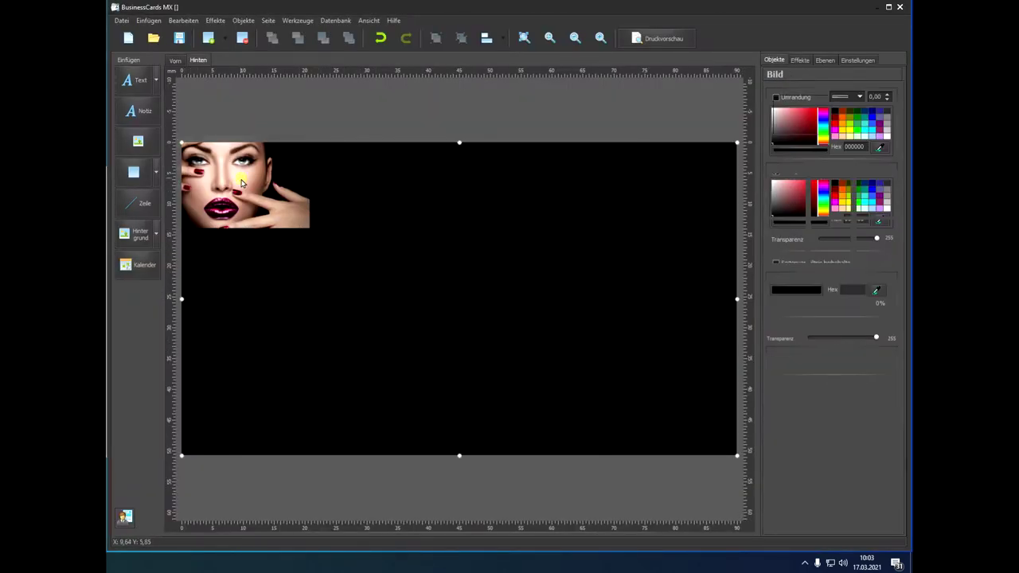
pyautogui.moveTo(877, 338); pyautogui.dragTo(844, 358)
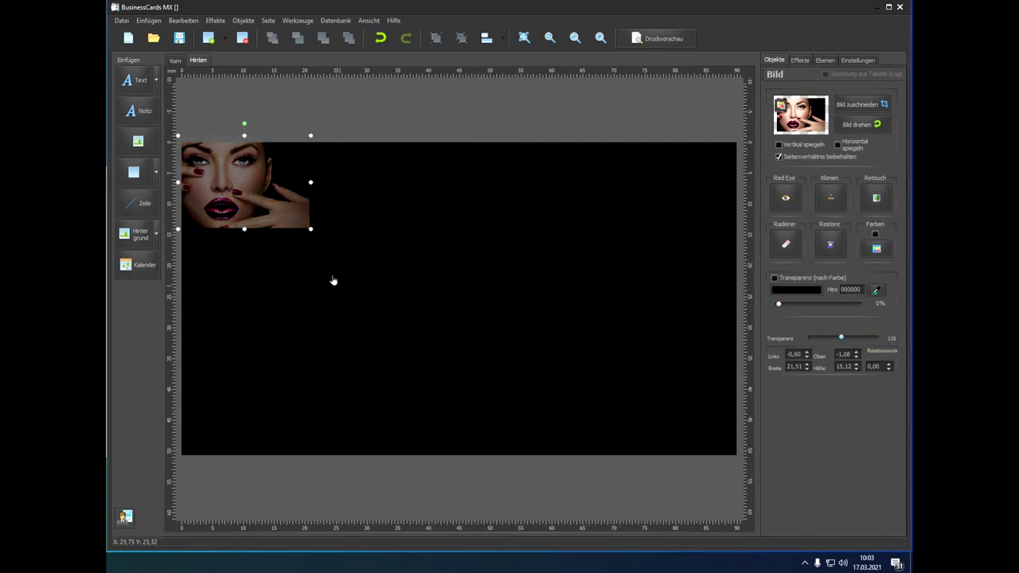
pyautogui.moveTo(309, 228); pyautogui.dragTo(343, 252)
pyautogui.moveTo(842, 342); pyautogui.dragTo(825, 345)
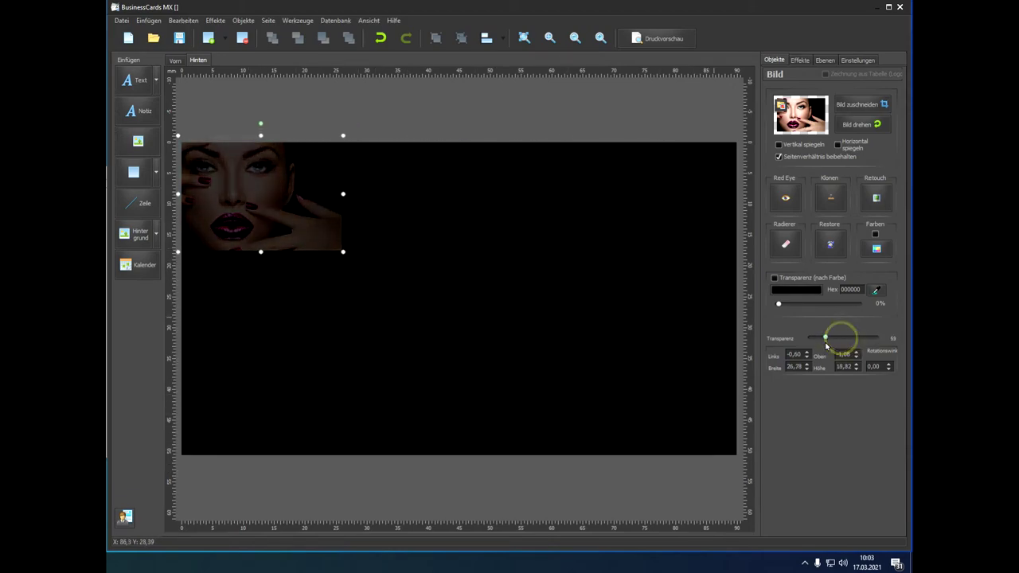
# Enlarge the faded portrait to cover the card's full height and shift it to the card's left edge.
pyautogui.moveTo(285, 213); pyautogui.dragTo(330, 238)
pyautogui.moveTo(389, 279); pyautogui.dragTo(645, 428)
pyautogui.moveTo(512, 366); pyautogui.dragTo(544, 370)
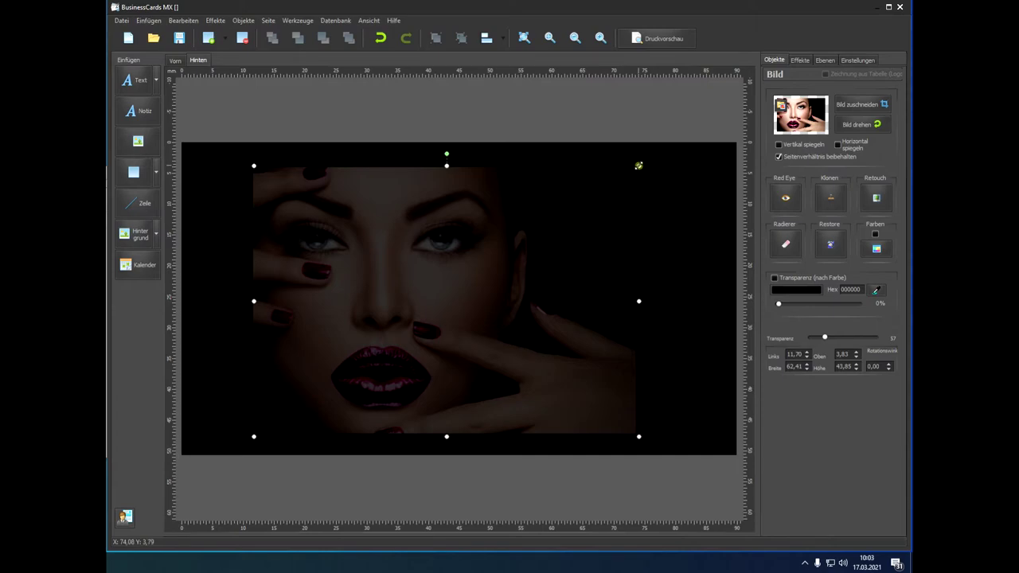
pyautogui.moveTo(639, 166); pyautogui.dragTo(720, 109)
pyautogui.moveTo(589, 284); pyautogui.dragTo(488, 313)
pyautogui.click(647, 329)
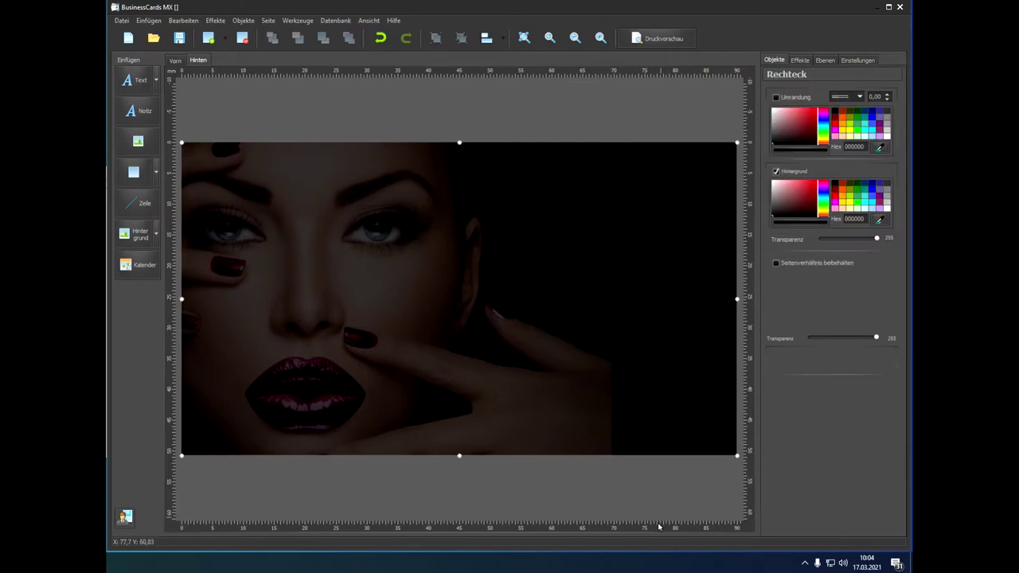
pyautogui.click(566, 354)
pyautogui.click(637, 321)
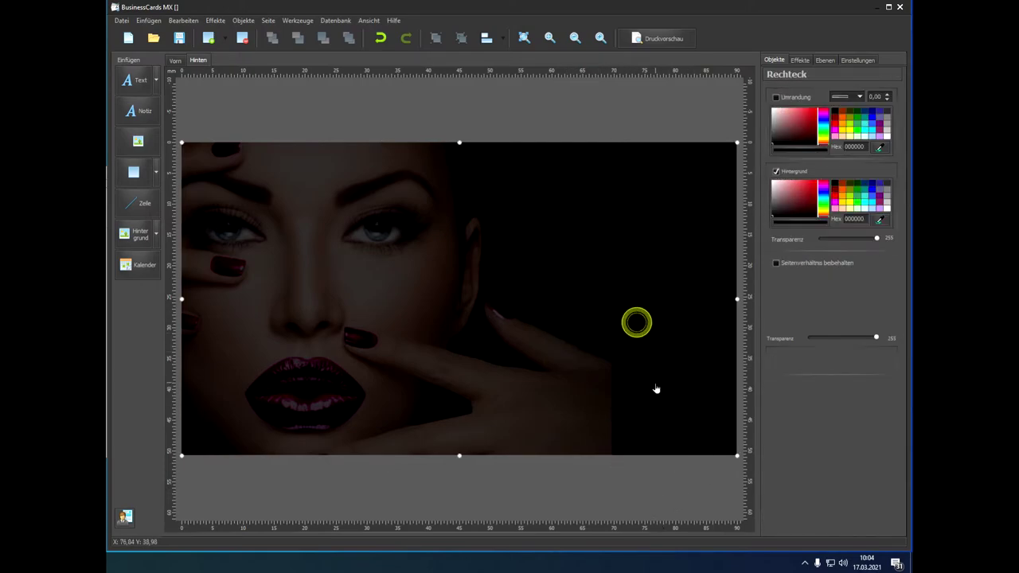
# Add a white (FFFFFF) text line reading "Manicure" near the card's upper-left corner.
pyautogui.click(131, 70)
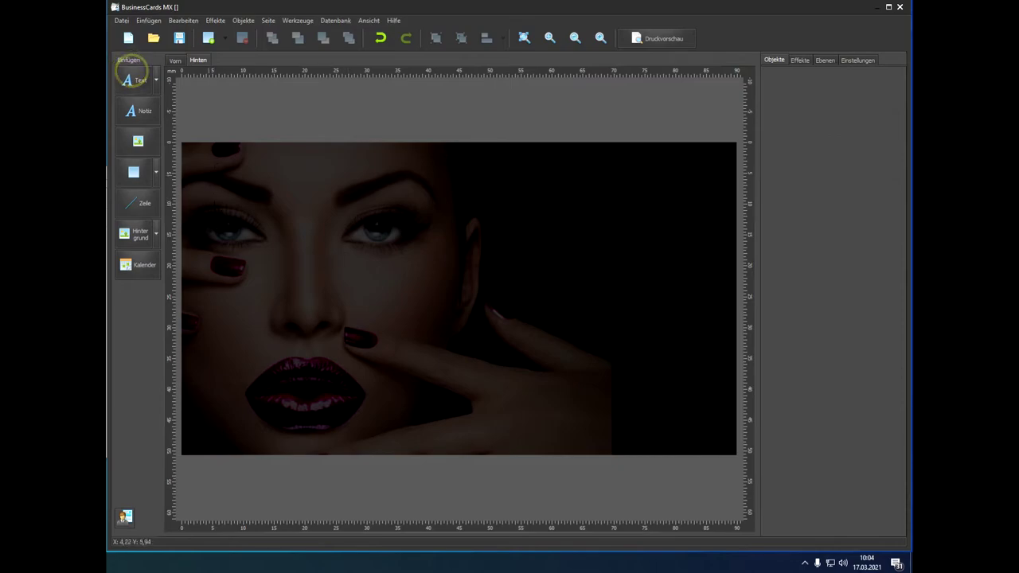
pyautogui.click(221, 168)
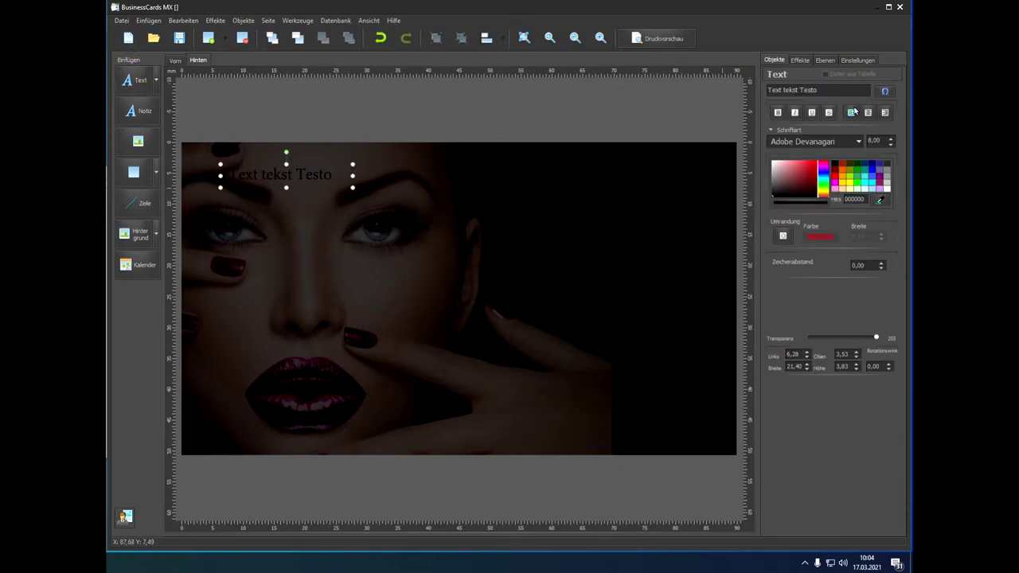
pyautogui.moveTo(804, 179); pyautogui.dragTo(773, 162)
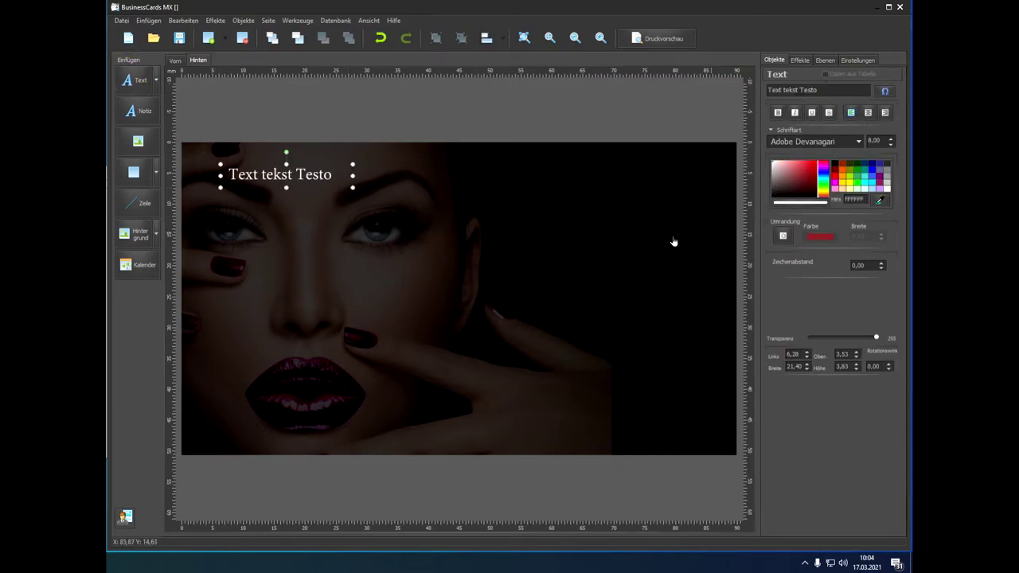
pyautogui.tripleClick(823, 91)
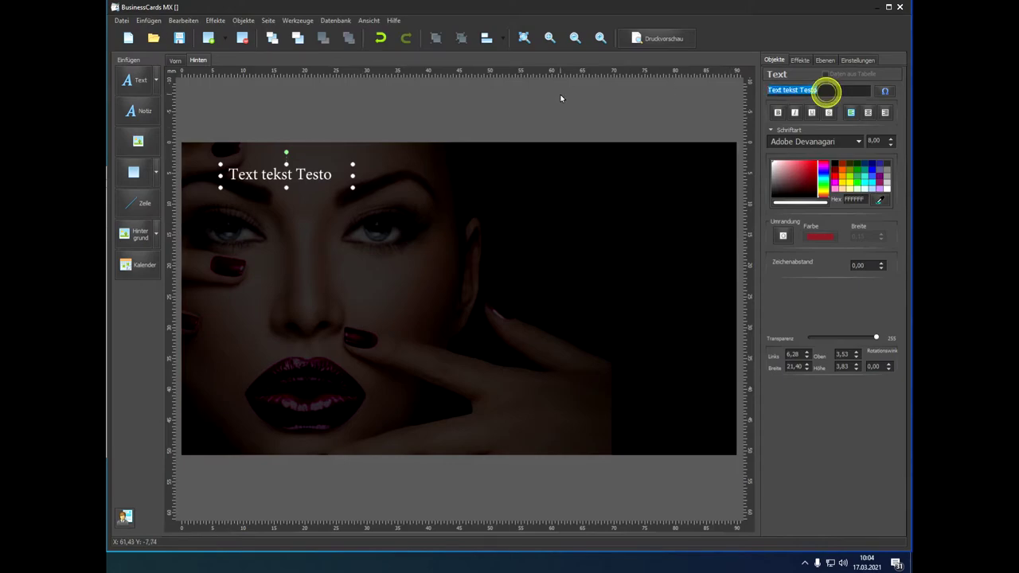
pyautogui.write('Ma')
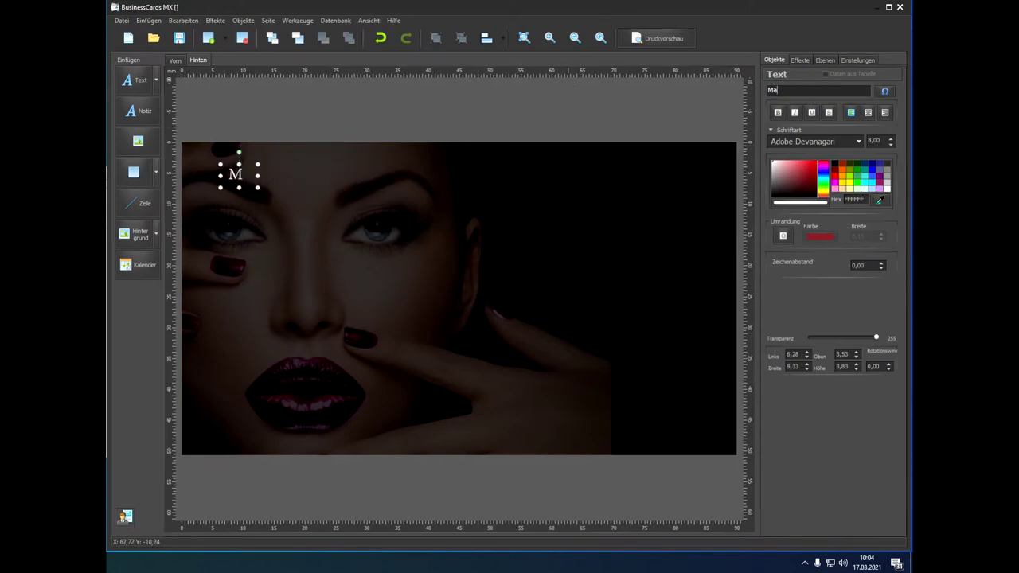
pyautogui.write('nicure')
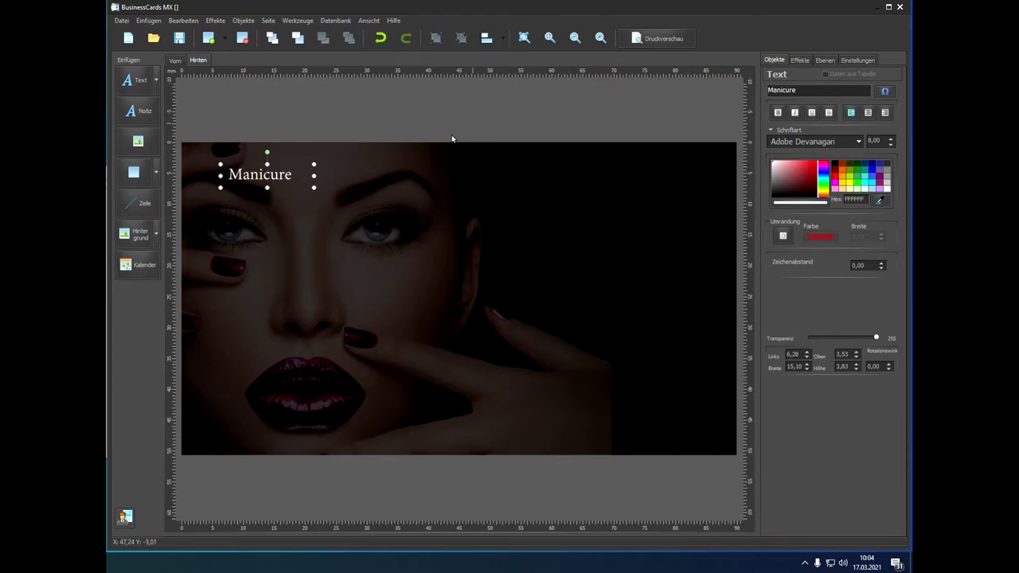
# Move the "Manicure" text to about 1.7 mm from the card's left and top edges and copy it.
pyautogui.moveTo(288, 176); pyautogui.dragTo(252, 163)
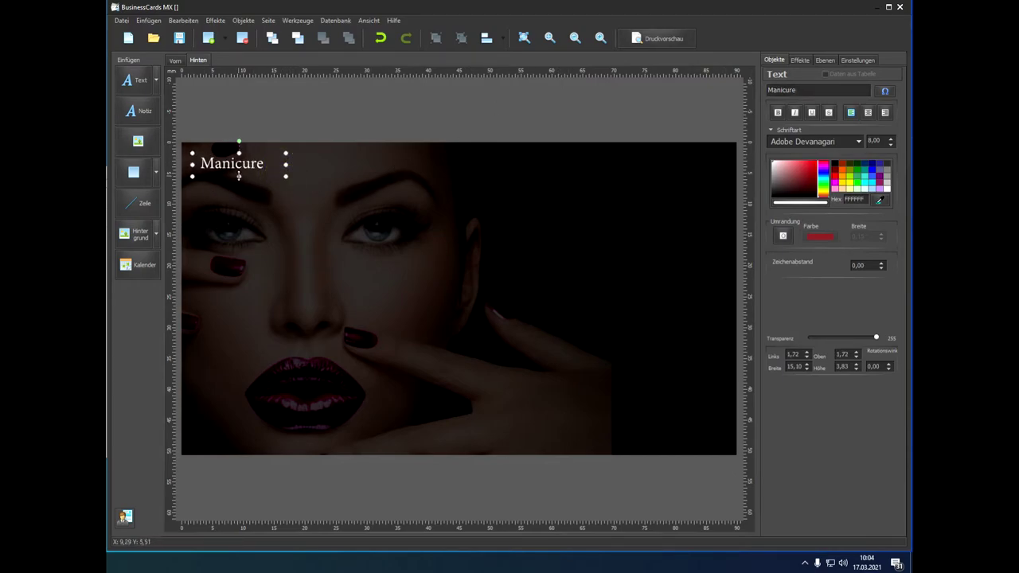
pyautogui.click(241, 164)
pyautogui.hotkey('ctrl', 'c')
pyautogui.click(266, 212)
pyautogui.hotkey('ctrl', 'v')
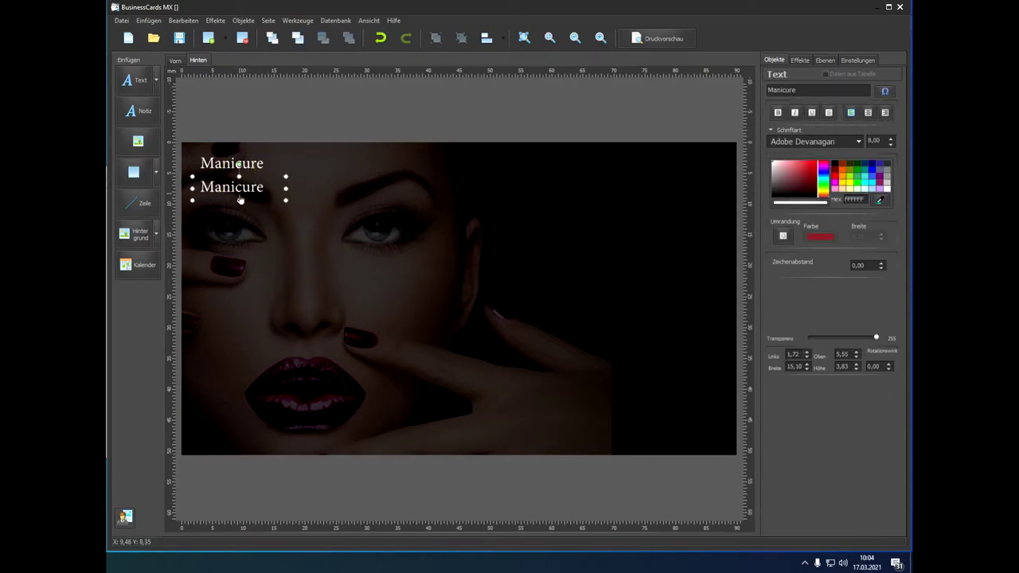
pyautogui.doubleClick(801, 91)
pyautogui.write('Pdi')
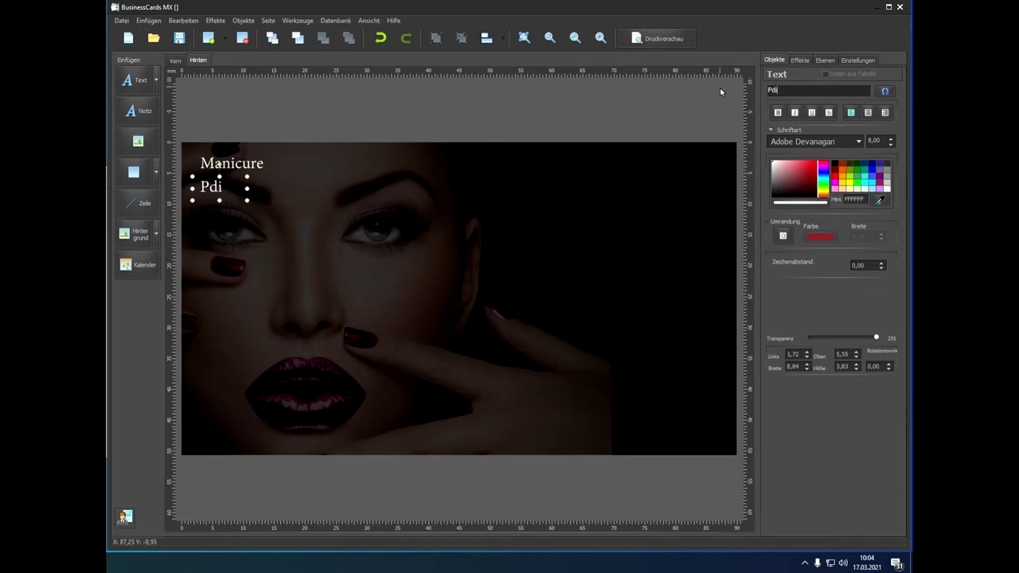
pyautogui.write('cure')
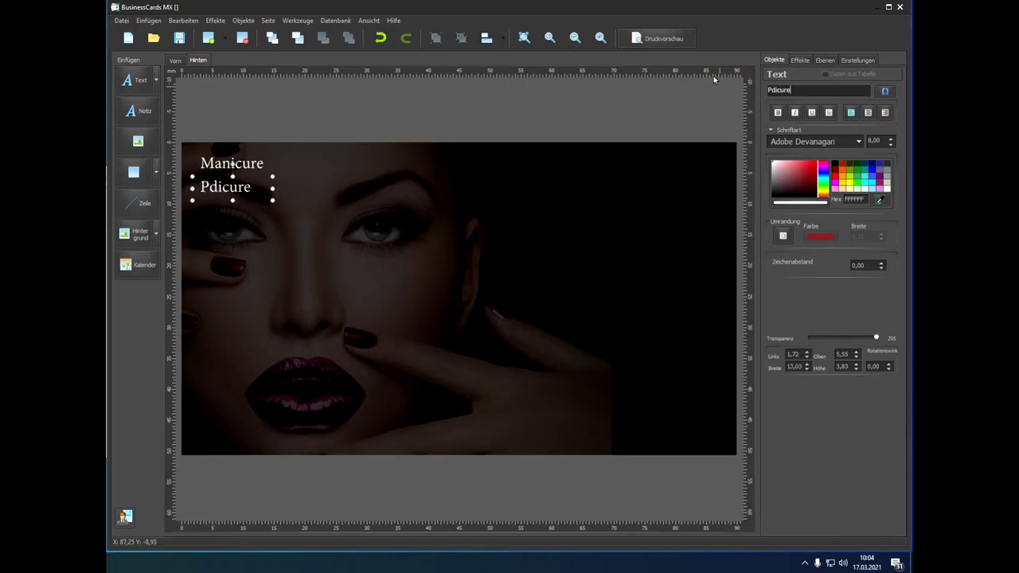
pyautogui.click(771, 90)
pyautogui.write('e')
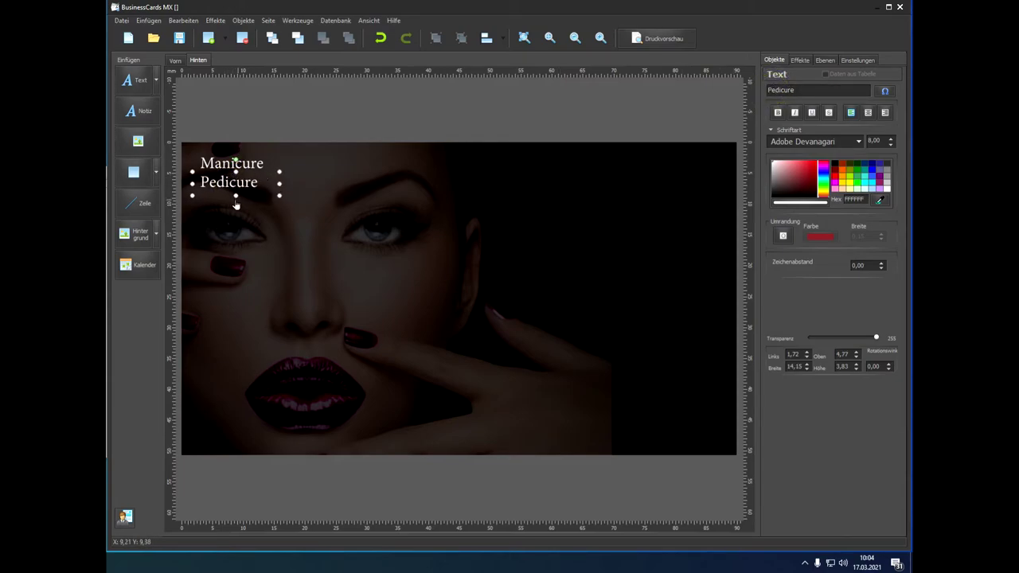
pyautogui.press('Delete')
# Paste a copy of the "Manicure" text beside the original on the same line and change its wording to "15.00 €".
pyautogui.click(240, 165)
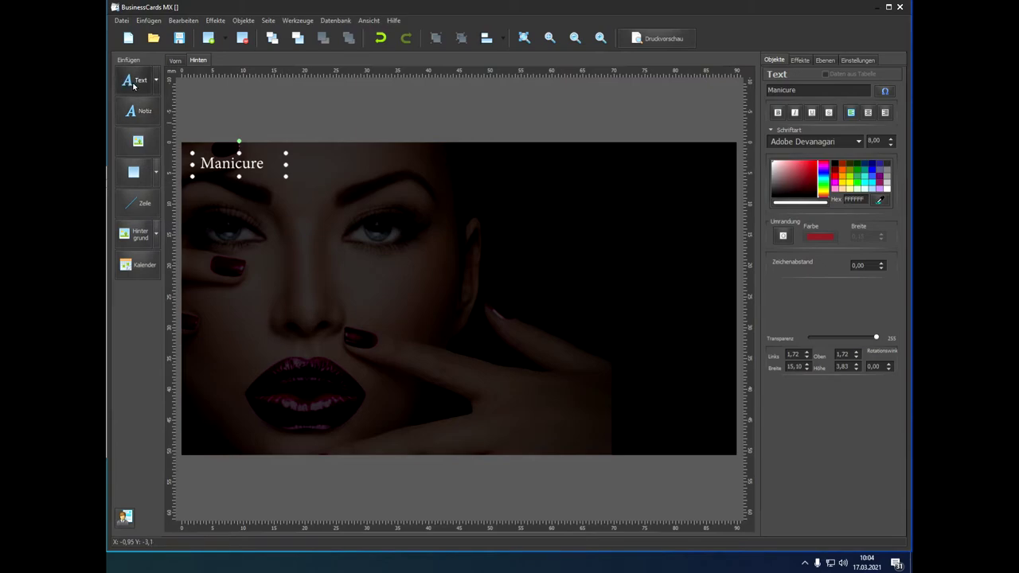
pyautogui.click(257, 225)
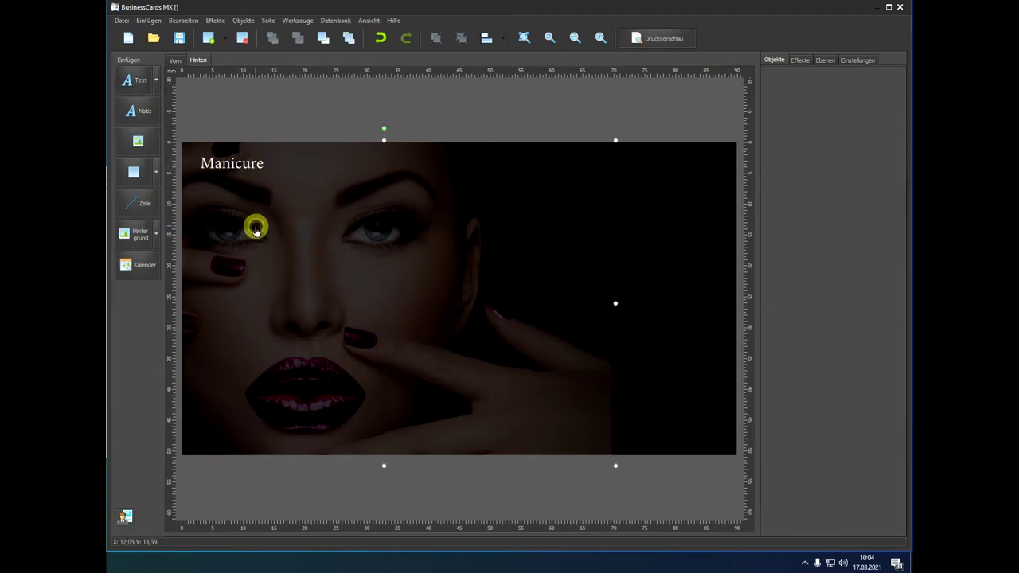
pyautogui.hotkey('ctrl', 'v')
pyautogui.moveTo(233, 193); pyautogui.dragTo(311, 165)
pyautogui.doubleClick(795, 90)
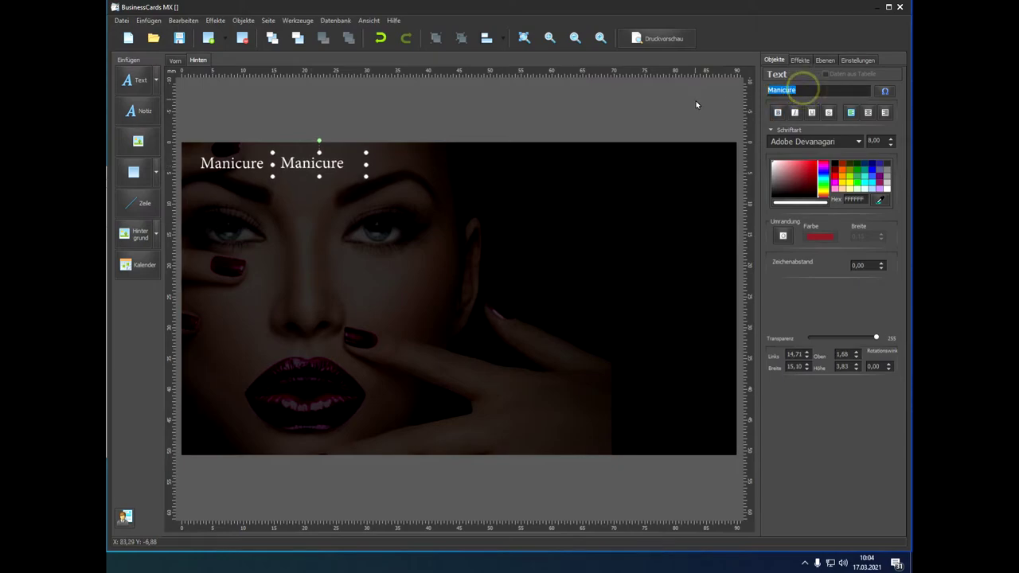
pyautogui.write('15')
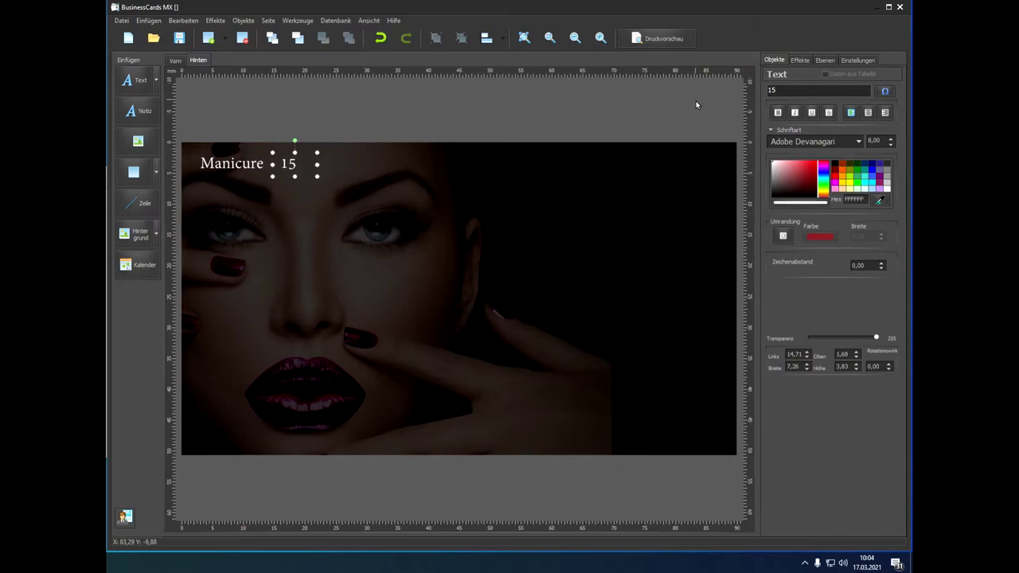
pyautogui.write('.00 €')
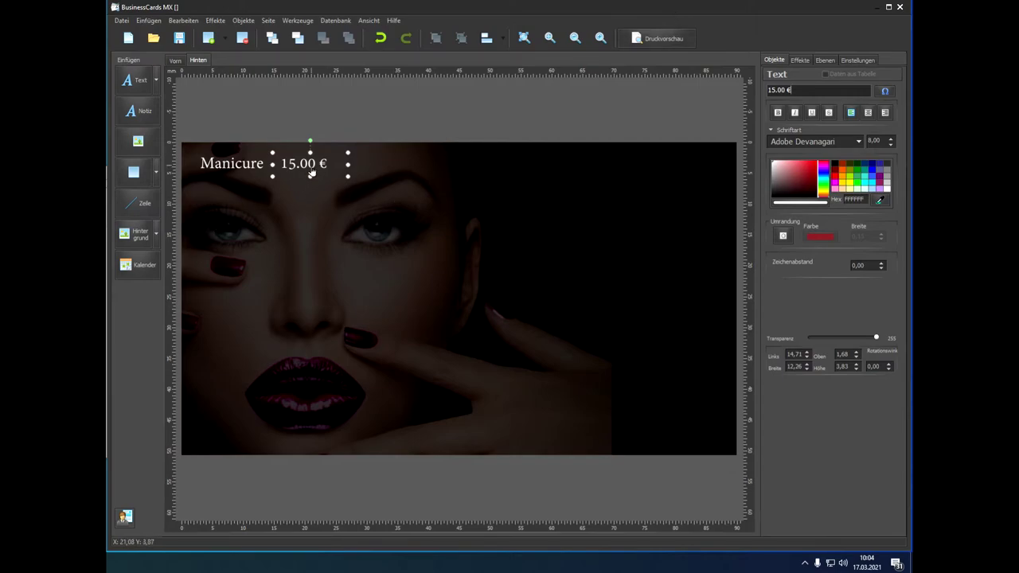
pyautogui.moveTo(320, 167)
pyautogui.mouseDown()
pyautogui.moveTo(338, 164)
pyautogui.moveTo(327, 163)
pyautogui.mouseUp()
# Position the "Manicure" text exactly 2 mm from the card's left edge and 2 mm from its top edge.
pyautogui.click(226, 163)
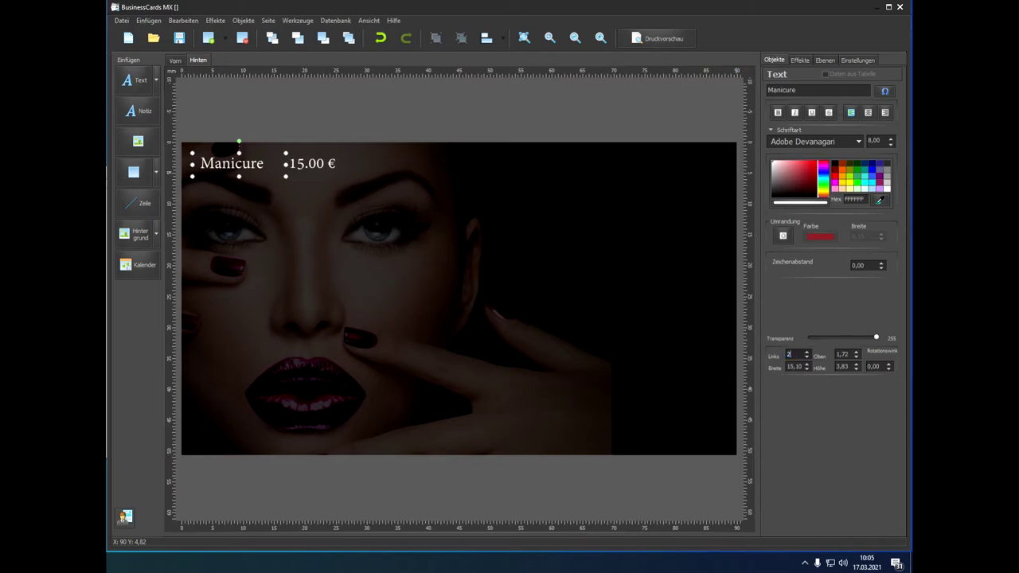
pyautogui.press('Return')
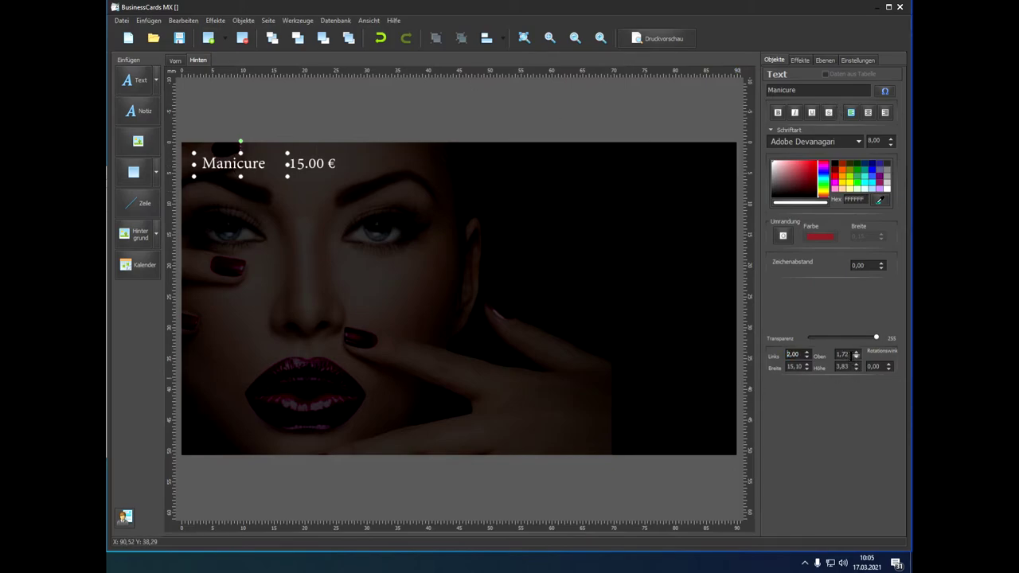
pyautogui.doubleClick(844, 354)
pyautogui.write('20')
pyautogui.press('Return')
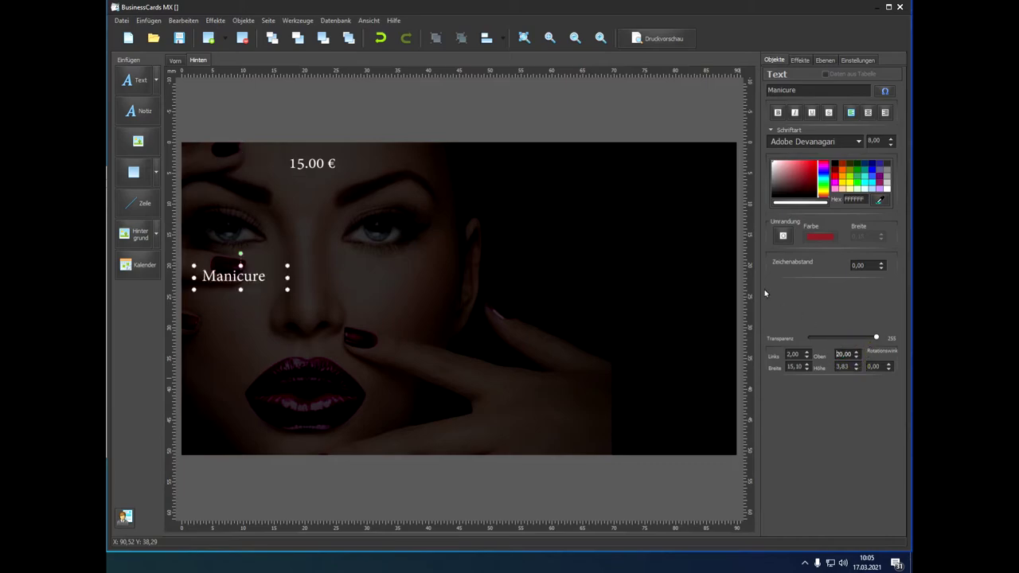
pyautogui.click(841, 355)
pyautogui.press('Return')
# Position the "15.00 €" text 20 mm from the left edge and 2 mm from the top, and right-align it.
pyautogui.click(316, 164)
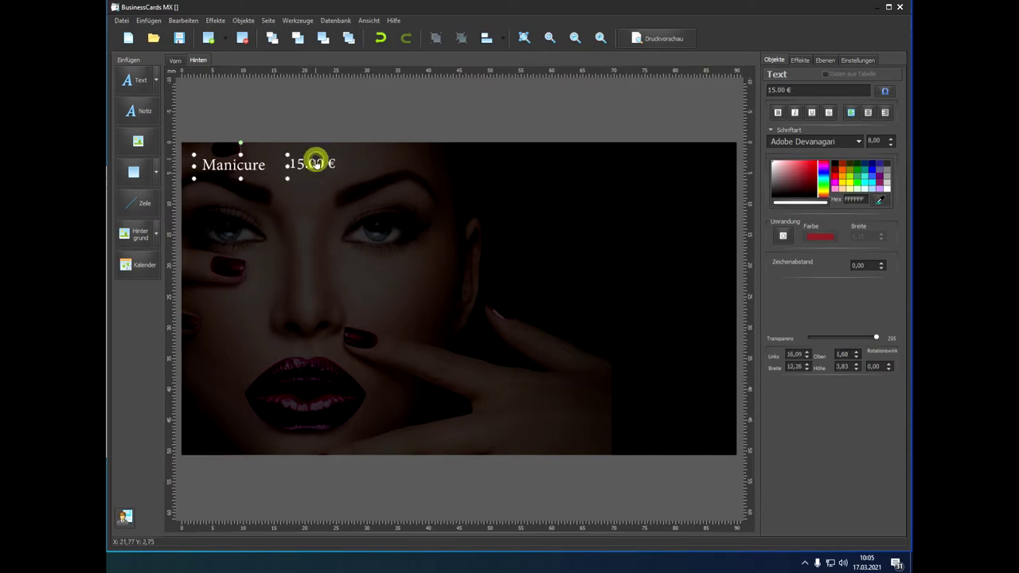
pyautogui.click(846, 354)
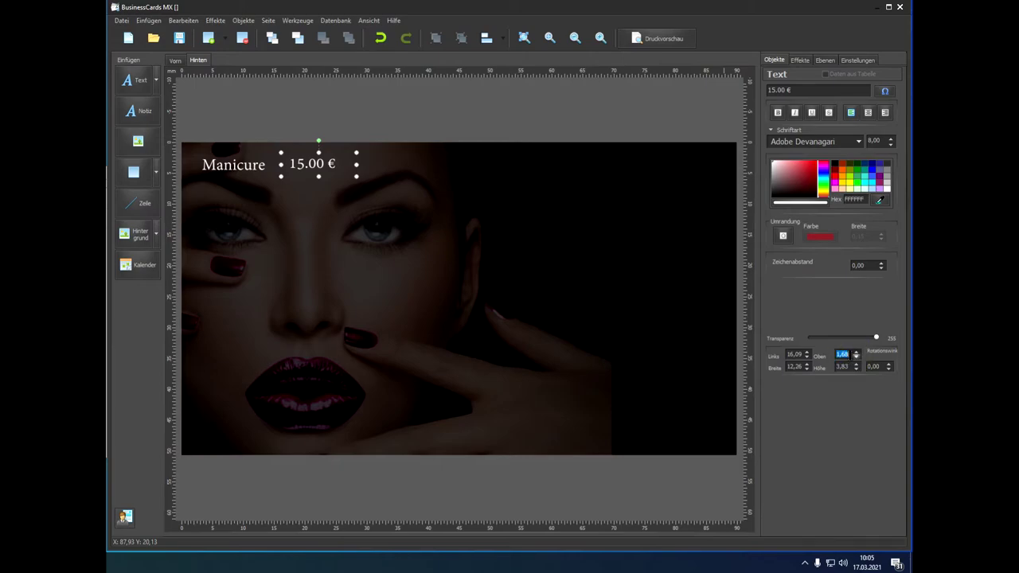
pyautogui.press('Return')
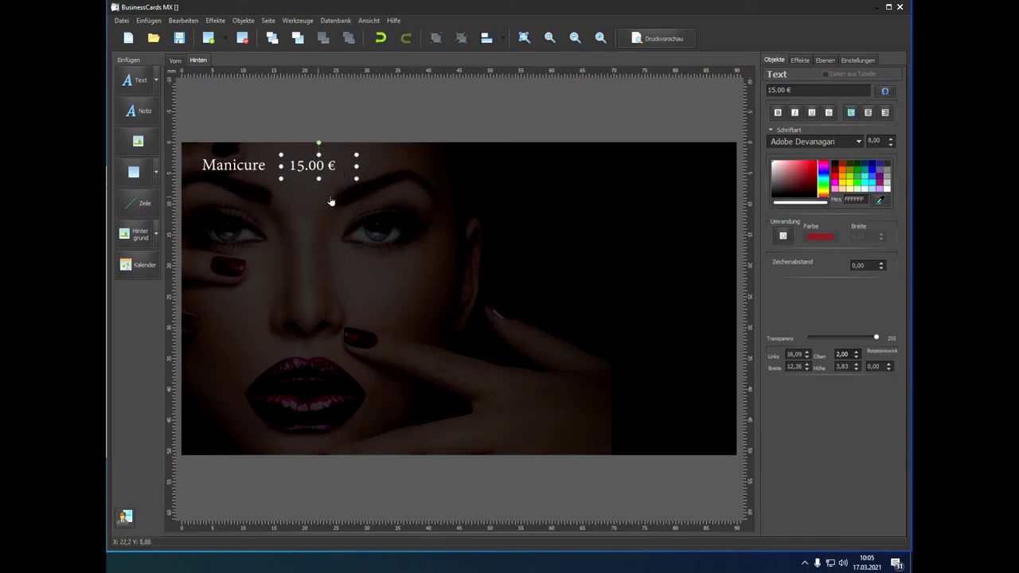
pyautogui.click(787, 356)
pyautogui.write('20')
pyautogui.press('Return')
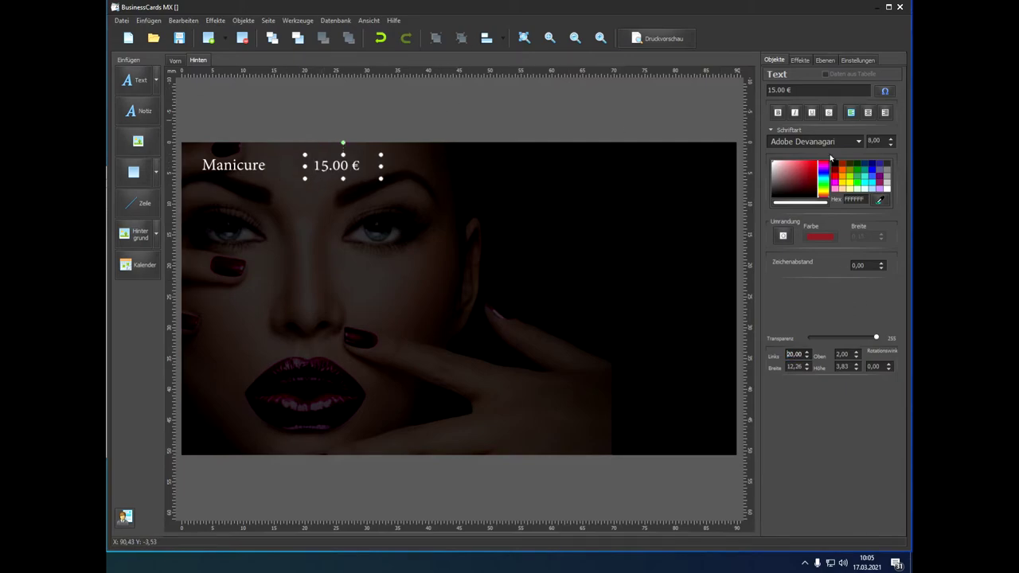
pyautogui.click(885, 113)
# Color the "Manicure" text red (FF0000) and give it a light green outline.
pyautogui.click(250, 164)
pyautogui.moveTo(797, 179); pyautogui.dragTo(822, 165)
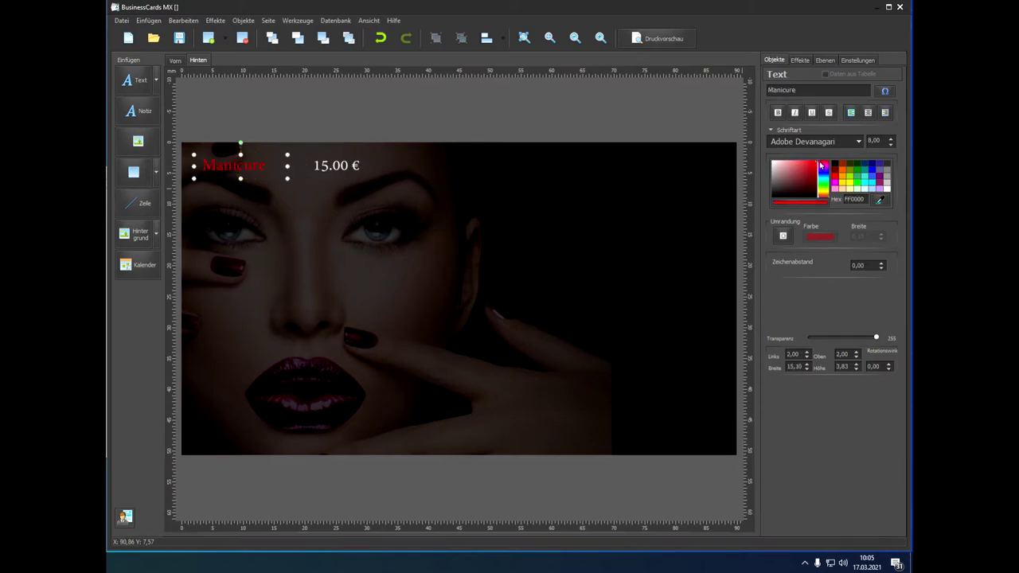
pyautogui.click(783, 235)
pyautogui.click(821, 237)
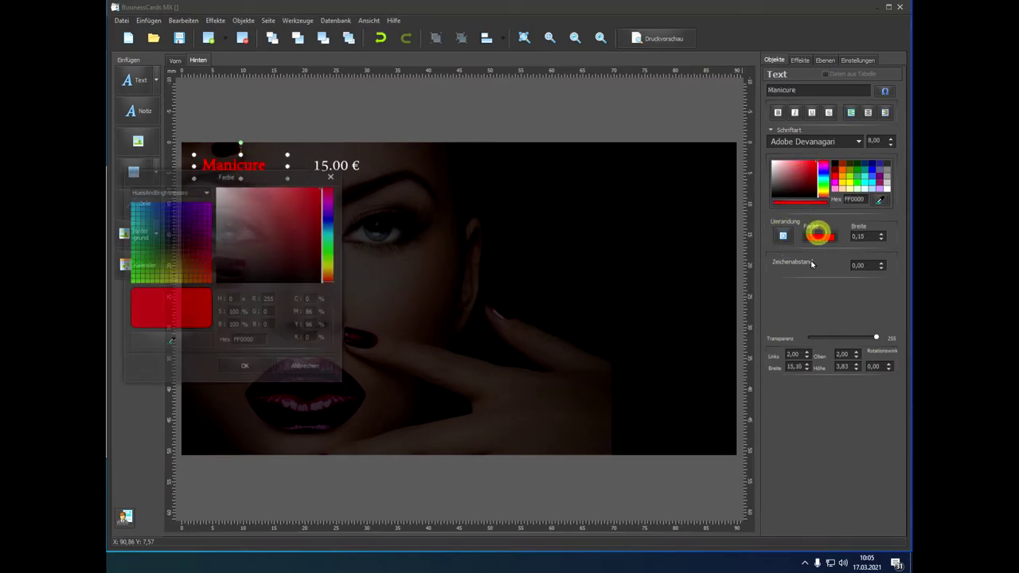
pyautogui.click(260, 194)
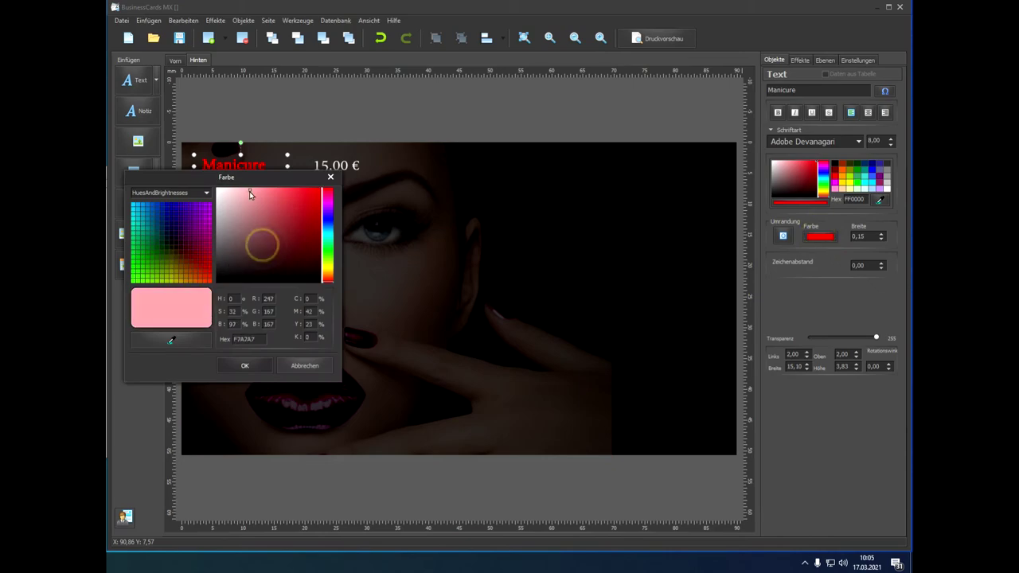
pyautogui.click(329, 254)
pyautogui.click(245, 365)
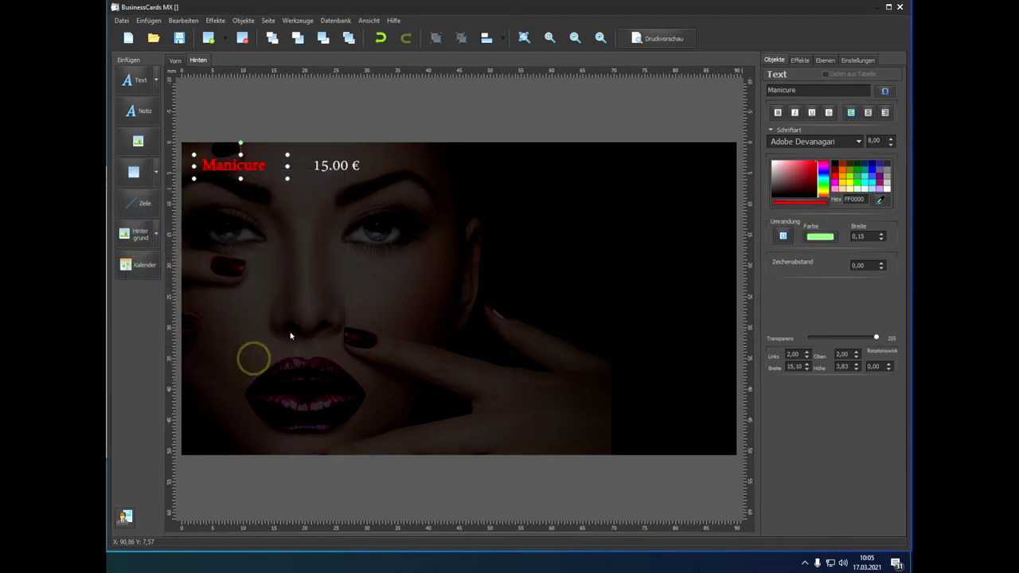
# Color the "15.00 €" price red (FF0000) and give it a violet outline.
pyautogui.click(333, 165)
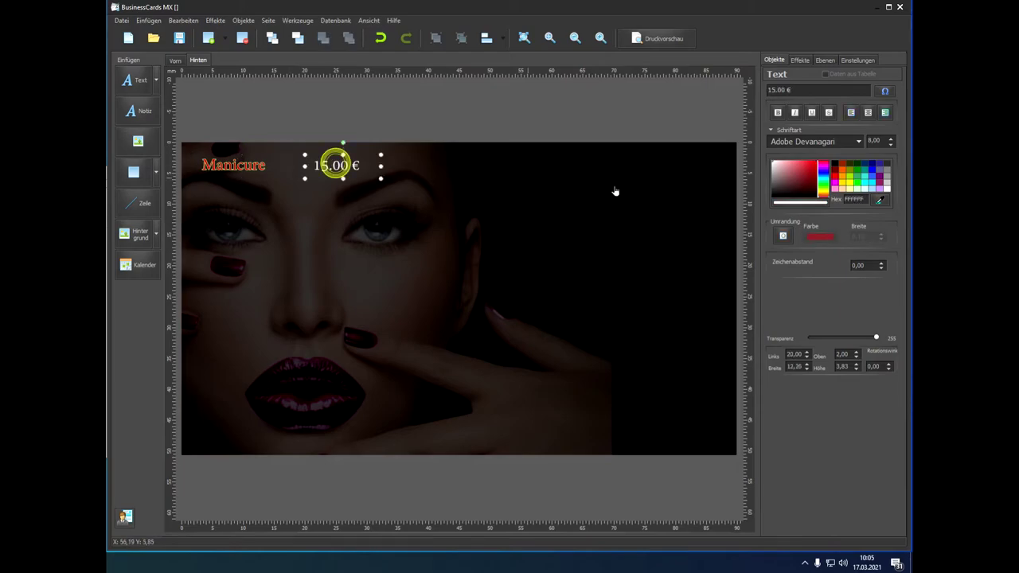
pyautogui.moveTo(802, 176); pyautogui.dragTo(827, 155)
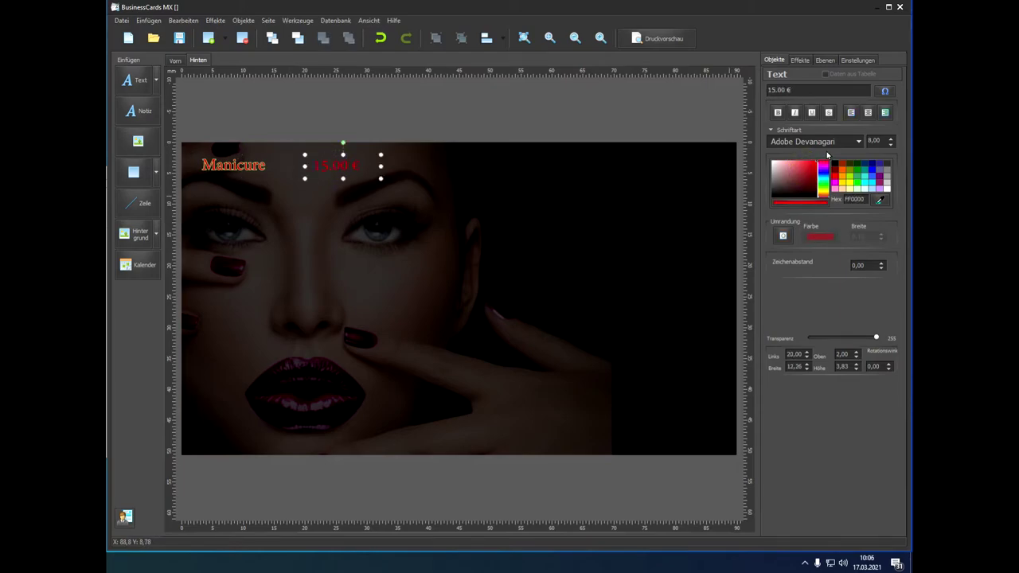
pyautogui.click(783, 235)
pyautogui.click(817, 239)
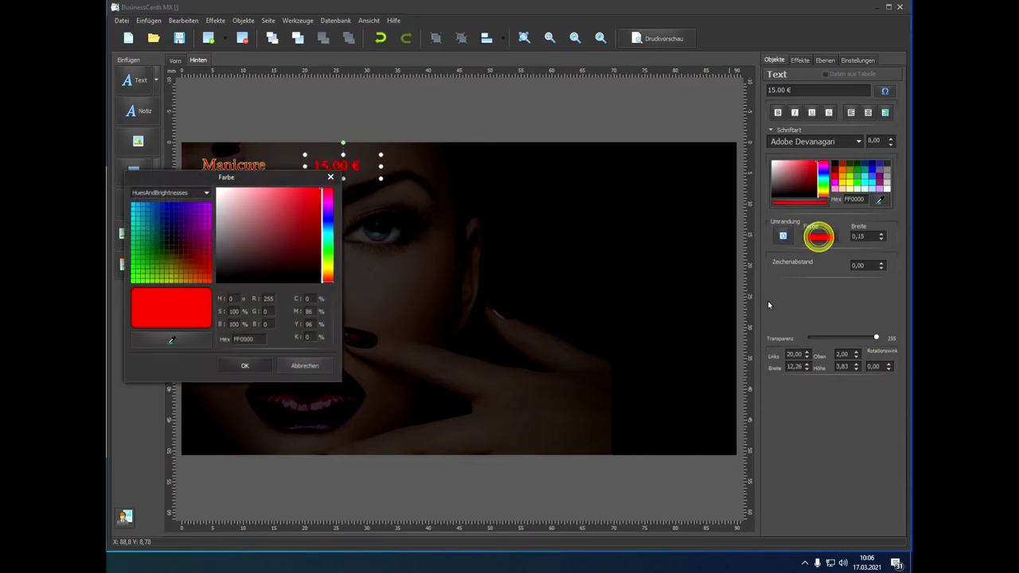
pyautogui.moveTo(326, 271)
pyautogui.mouseDown()
pyautogui.moveTo(326, 206)
pyautogui.moveTo(325, 217)
pyautogui.moveTo(309, 215)
pyautogui.moveTo(327, 207)
pyautogui.moveTo(305, 211)
pyautogui.moveTo(264, 189)
pyautogui.moveTo(274, 205)
pyautogui.mouseUp()
pyautogui.click(244, 367)
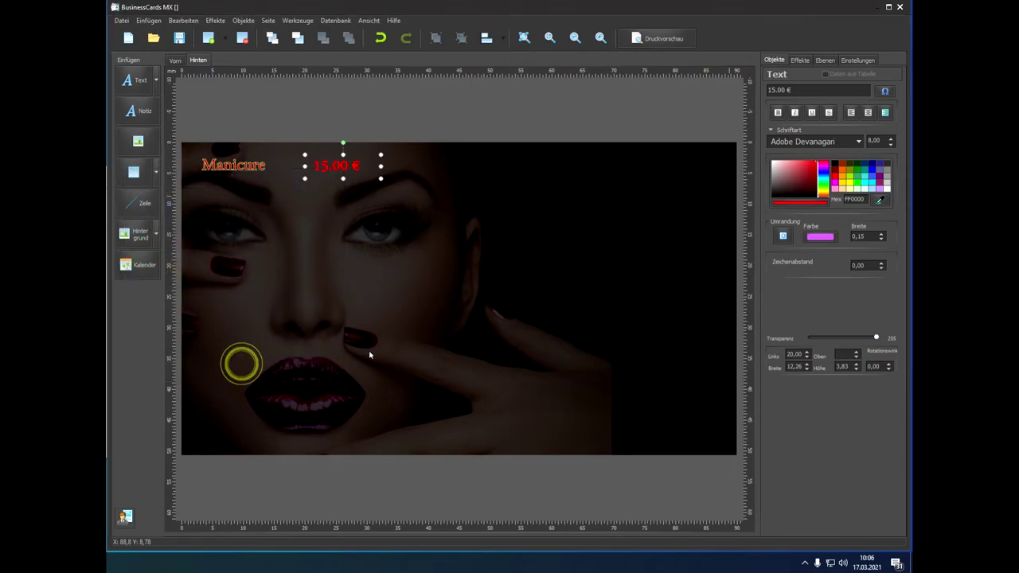
# Duplicate the "Manicure" text directly below the original and change the copy's wording to "Pedicure".
pyautogui.click(231, 167)
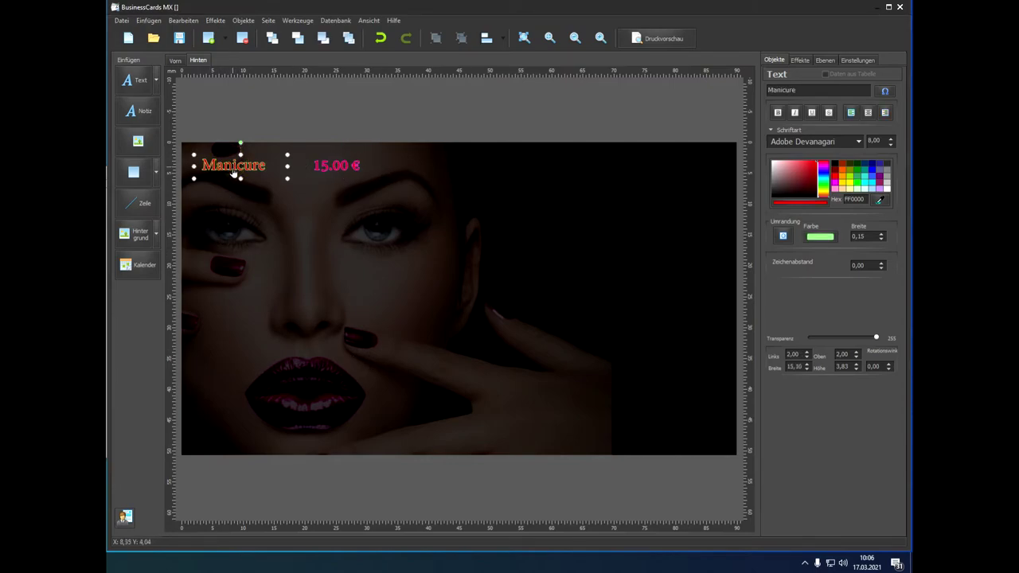
pyautogui.moveTo(235, 174); pyautogui.dragTo(249, 193)
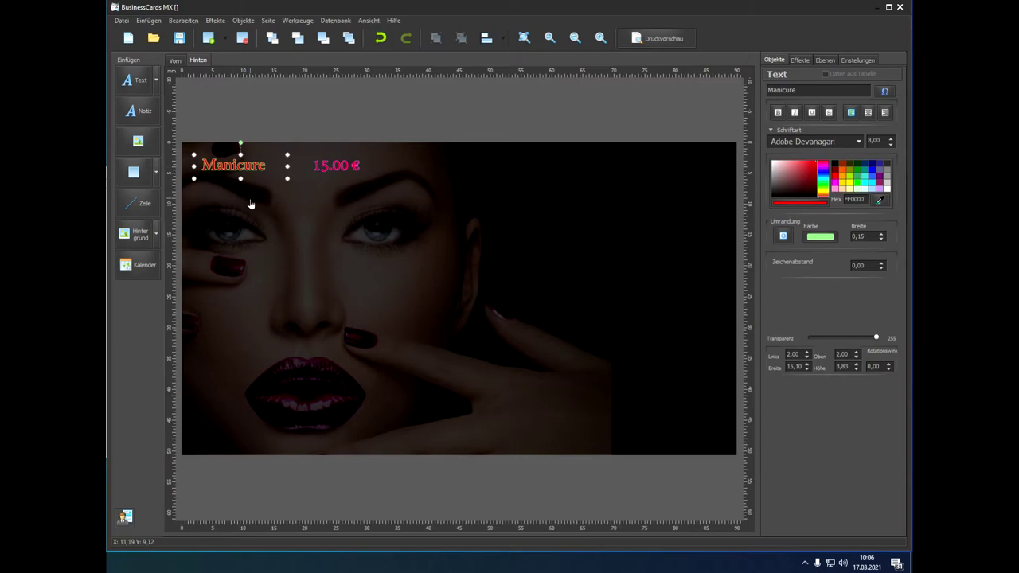
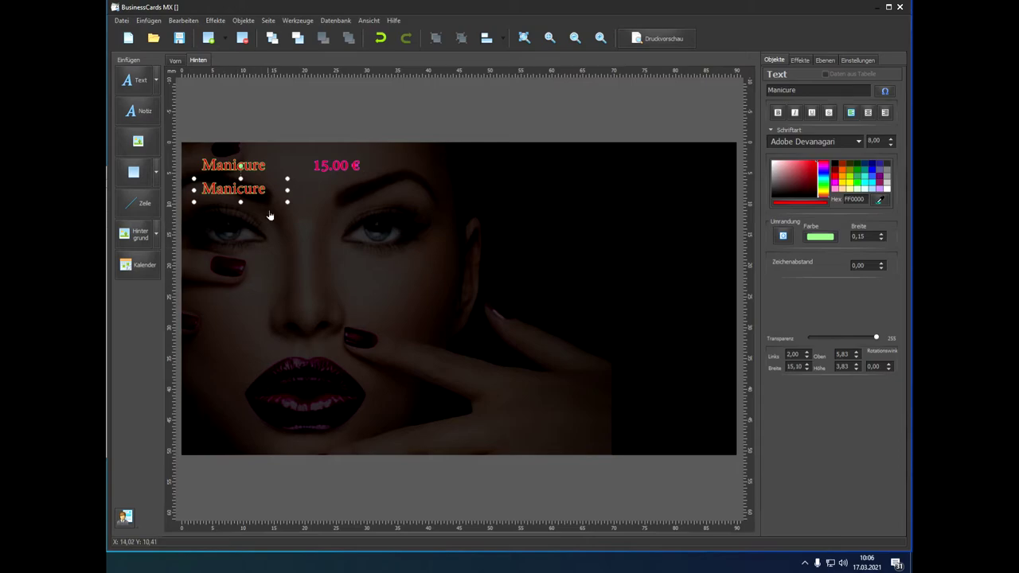
pyautogui.doubleClick(805, 90)
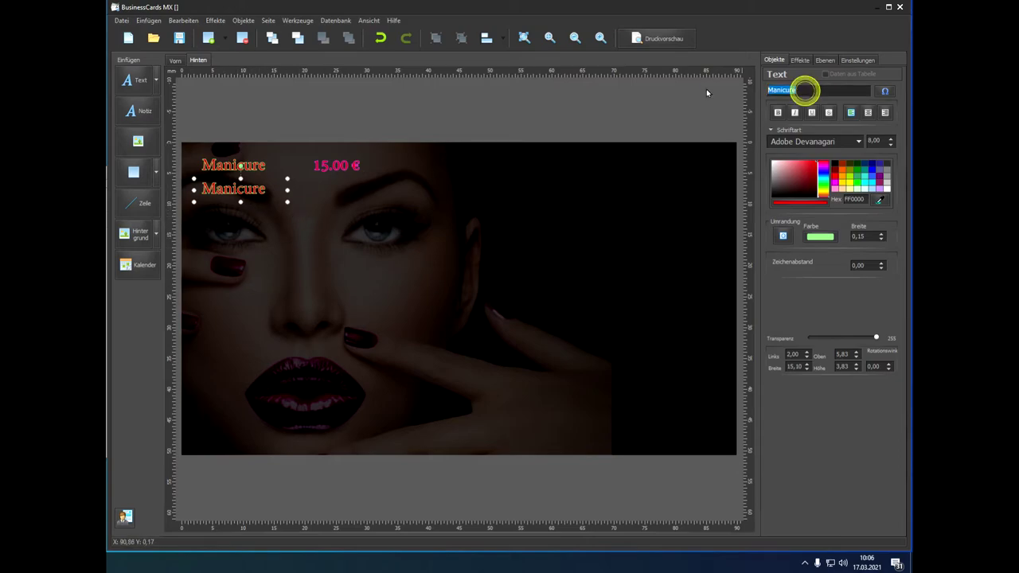
pyautogui.write('Pedicure')
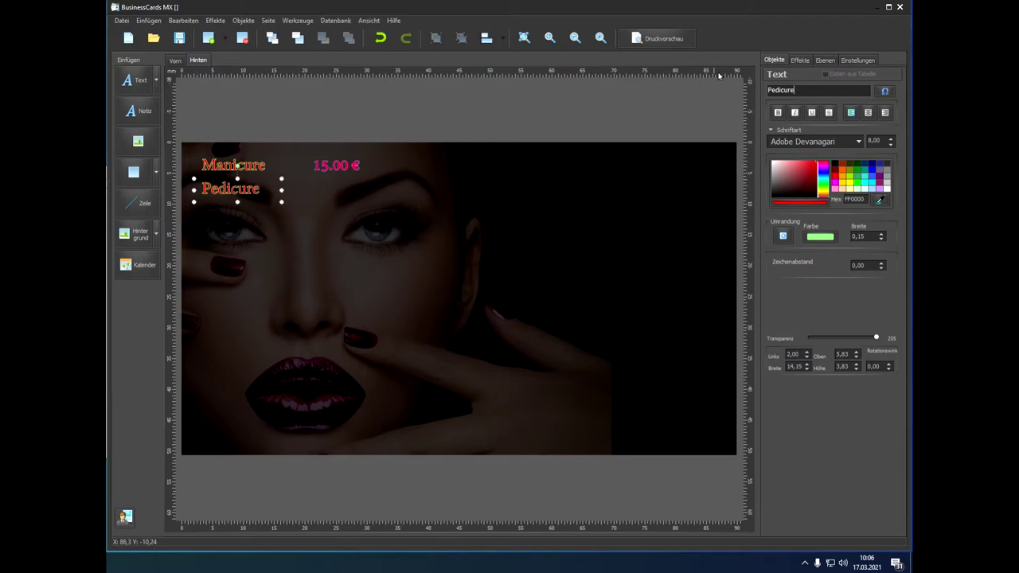
# Duplicate the "15.00 €" price onto the Pedicure line and change the copy to "10.00 €".
pyautogui.click(339, 168)
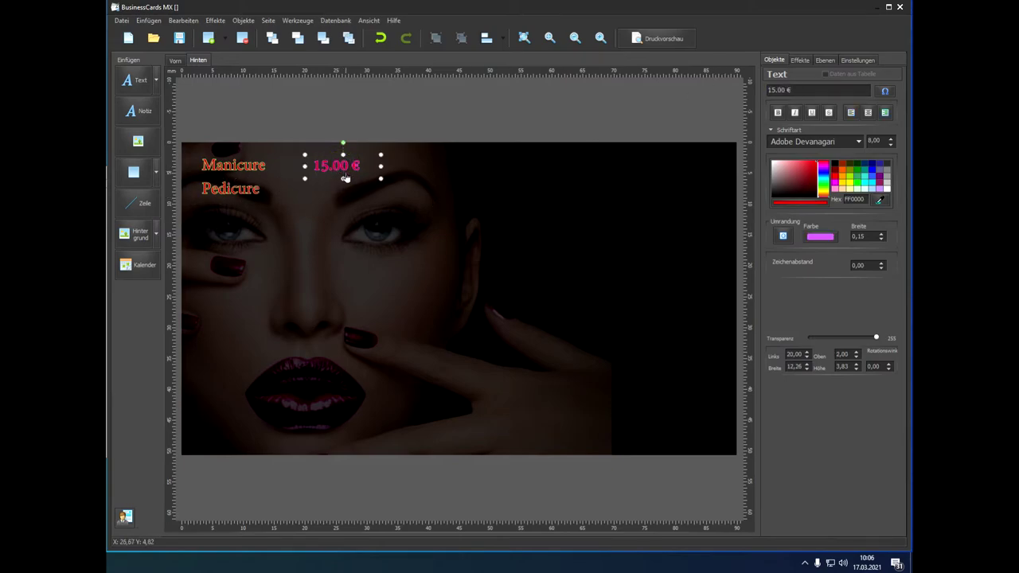
pyautogui.hotkey('ctrl', 'd')
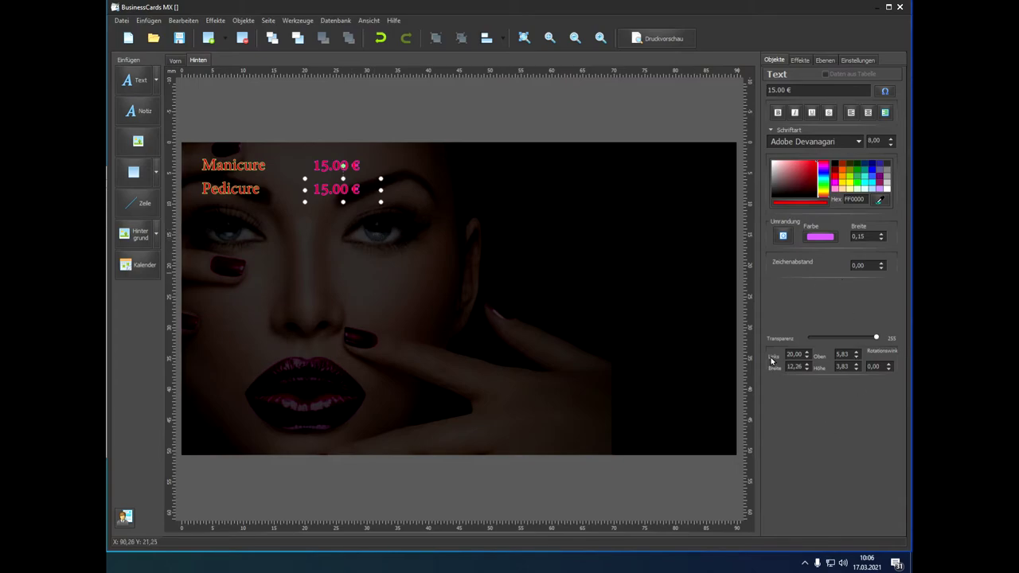
pyautogui.click(809, 86)
pyautogui.write('10;')
pyautogui.press('BackSpace')
pyautogui.write('.')
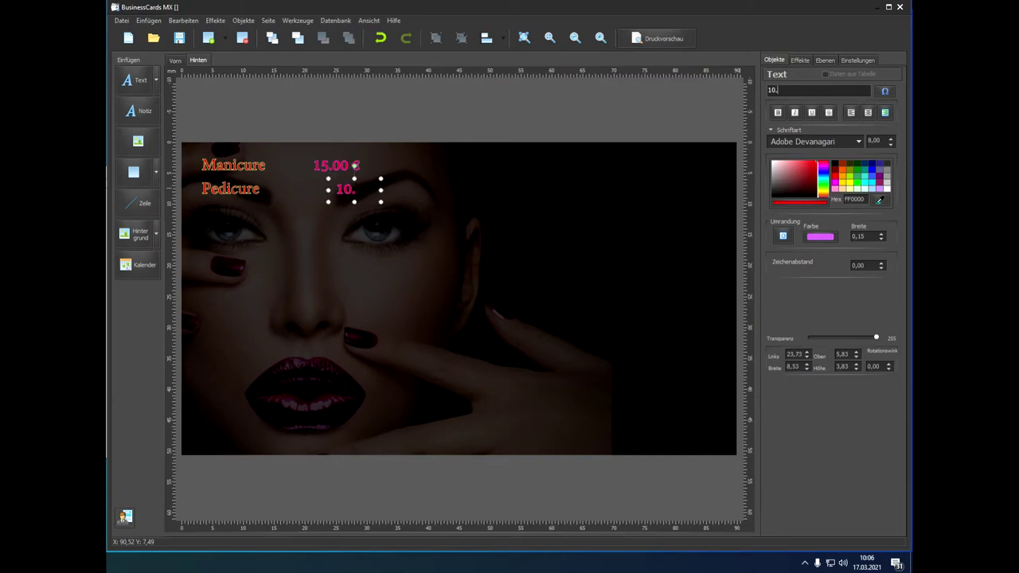
pyautogui.write('00 €')
pyautogui.click(369, 253)
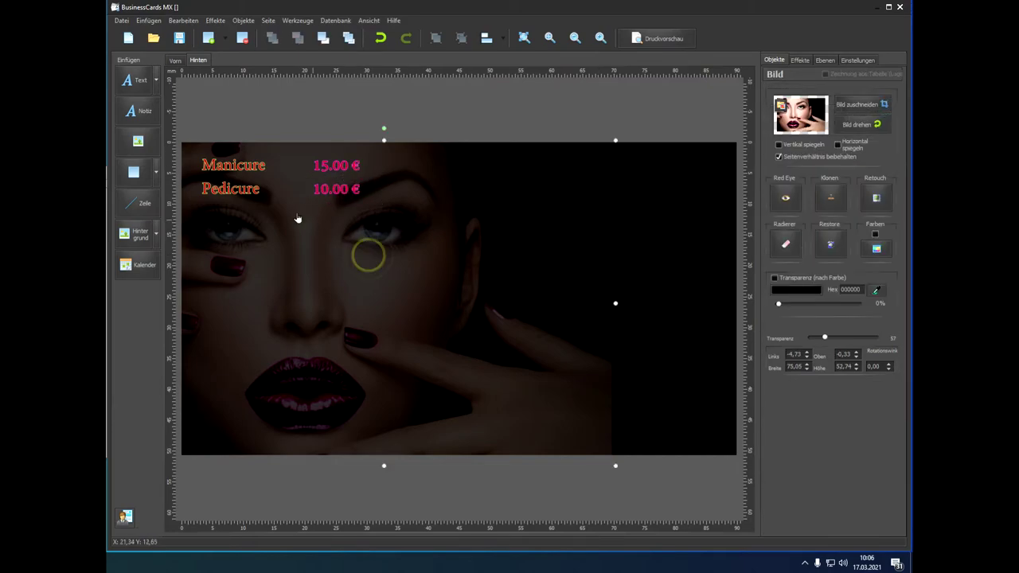
pyautogui.click(243, 195)
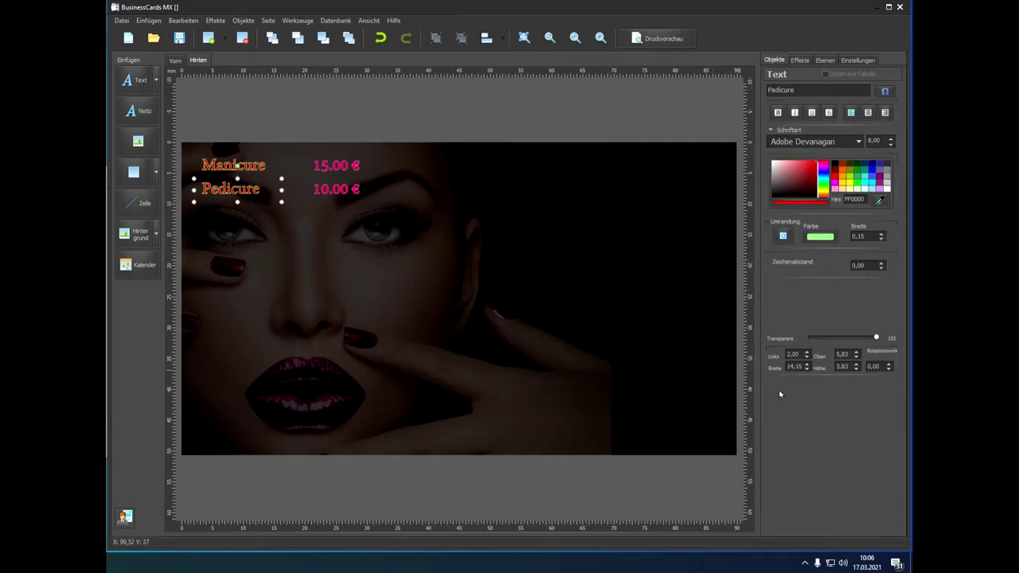
# Set the top position of the "Pedicure" text and its "10.00 €" price to 5.00 mm.
pyautogui.click(254, 167)
pyautogui.click(257, 199)
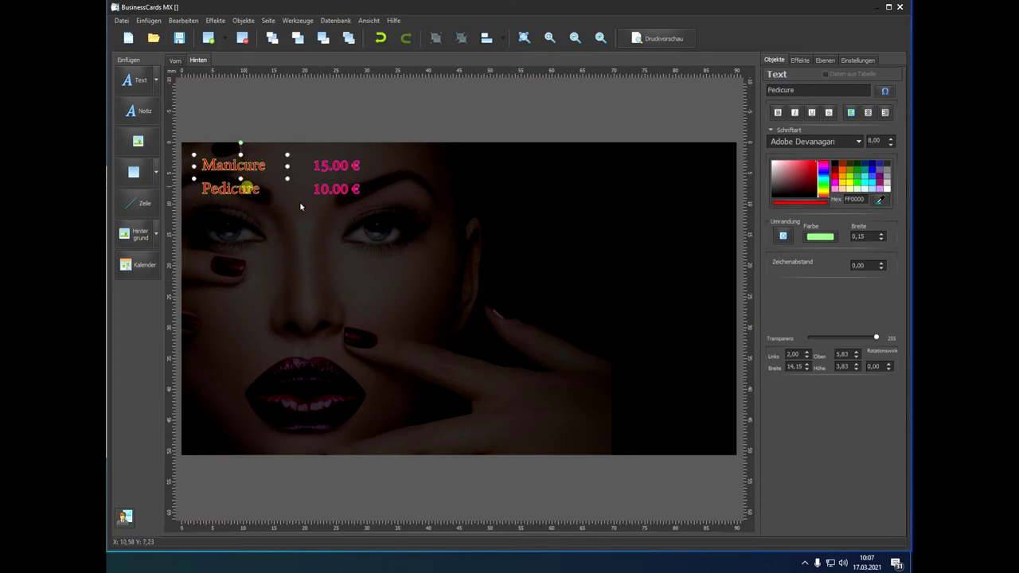
pyautogui.doubleClick(849, 355)
pyautogui.press('Return')
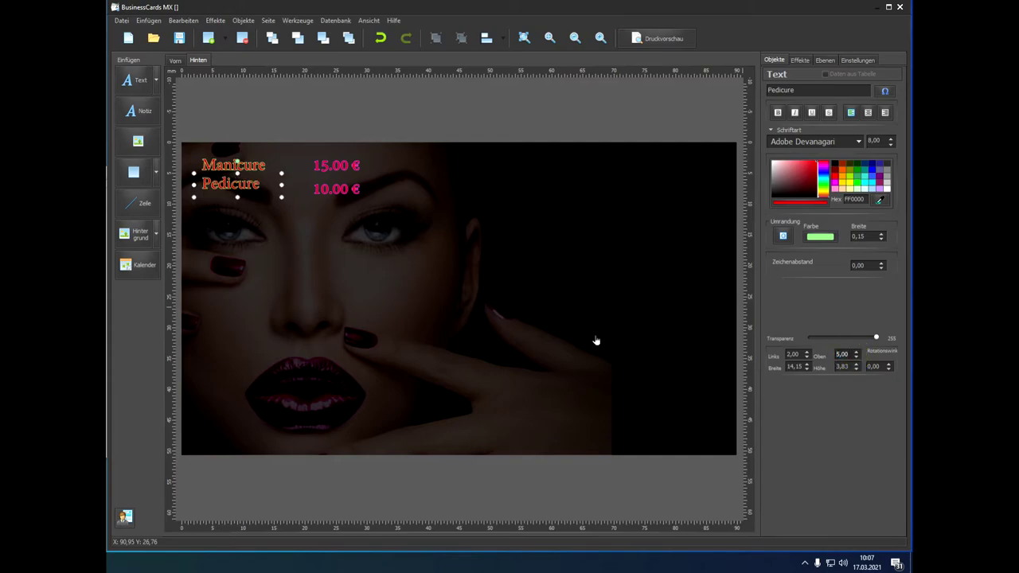
pyautogui.click(334, 191)
pyautogui.doubleClick(849, 353)
pyautogui.press('Return')
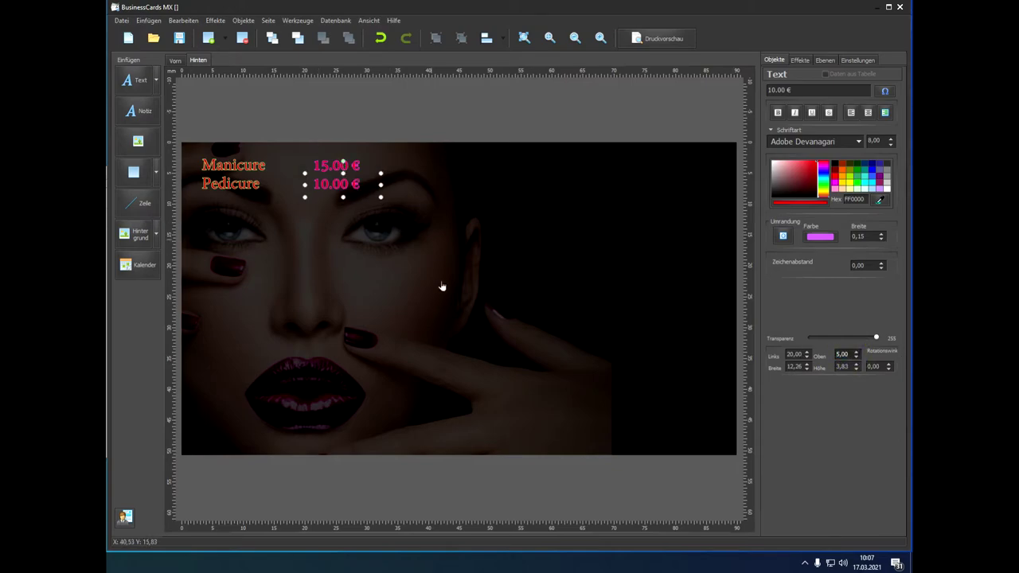
# Duplicate the "Pedicure" text as a third line and set the copy's top position to 8.00 mm.
pyautogui.click(239, 167)
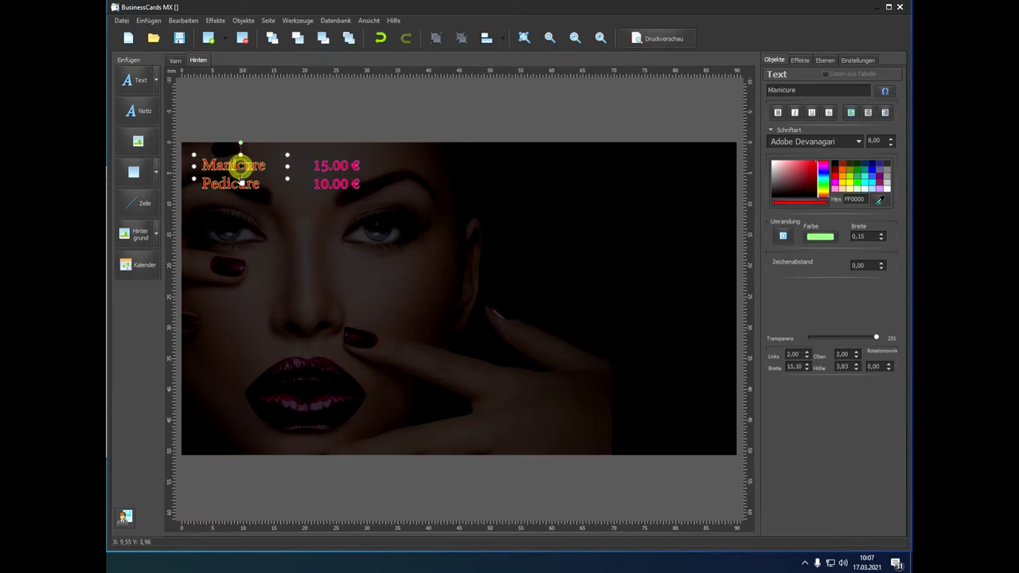
pyautogui.click(239, 190)
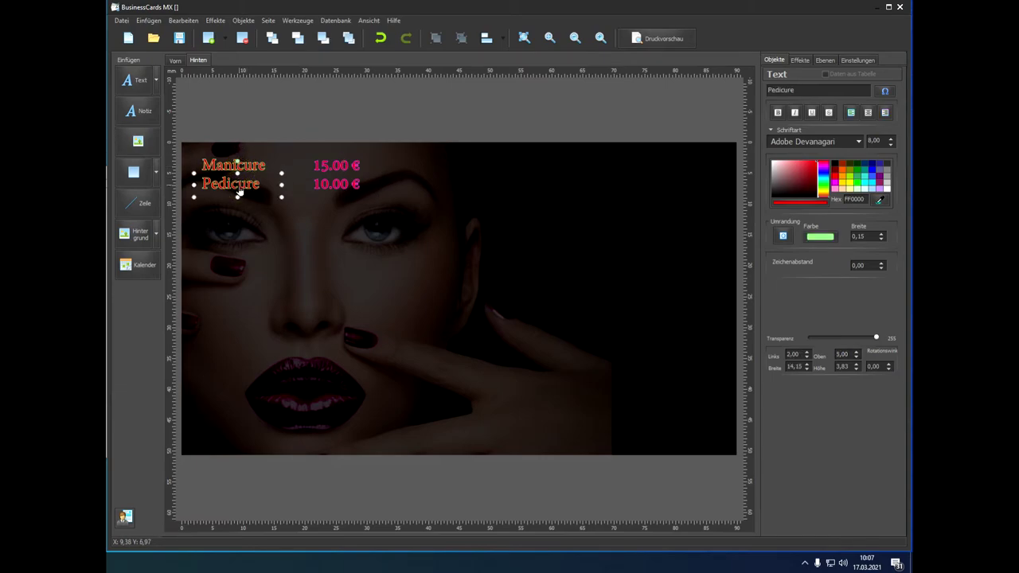
pyautogui.click(251, 212)
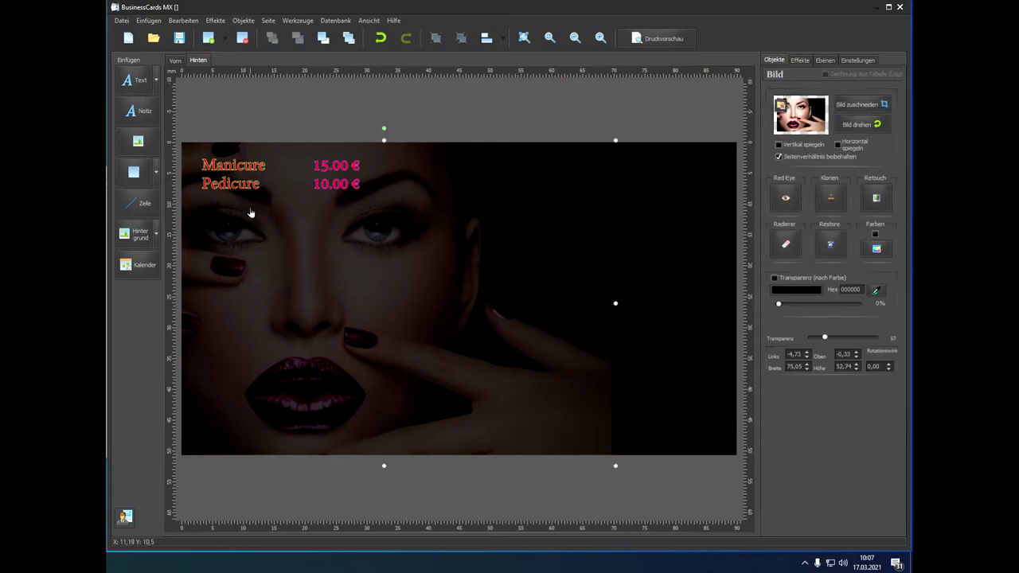
pyautogui.hotkey('ctrl', 'v')
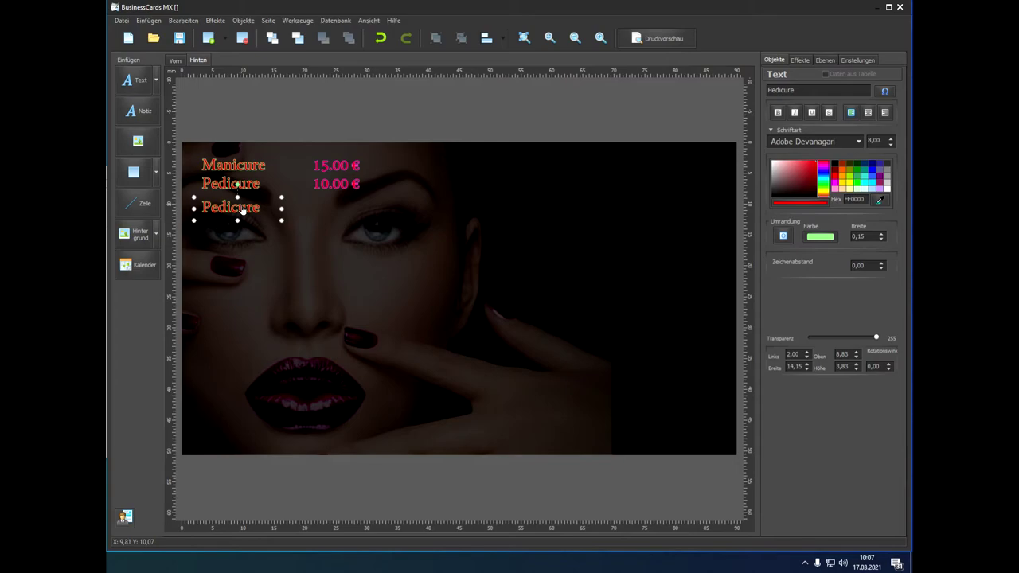
pyautogui.click(843, 355)
pyautogui.press('BackSpace')
pyautogui.press('BackSpace')
pyautogui.press('Return')
# Duplicate the "10.00 €" price onto the third line and set the copy's top position to 8.00 mm.
pyautogui.click(338, 185)
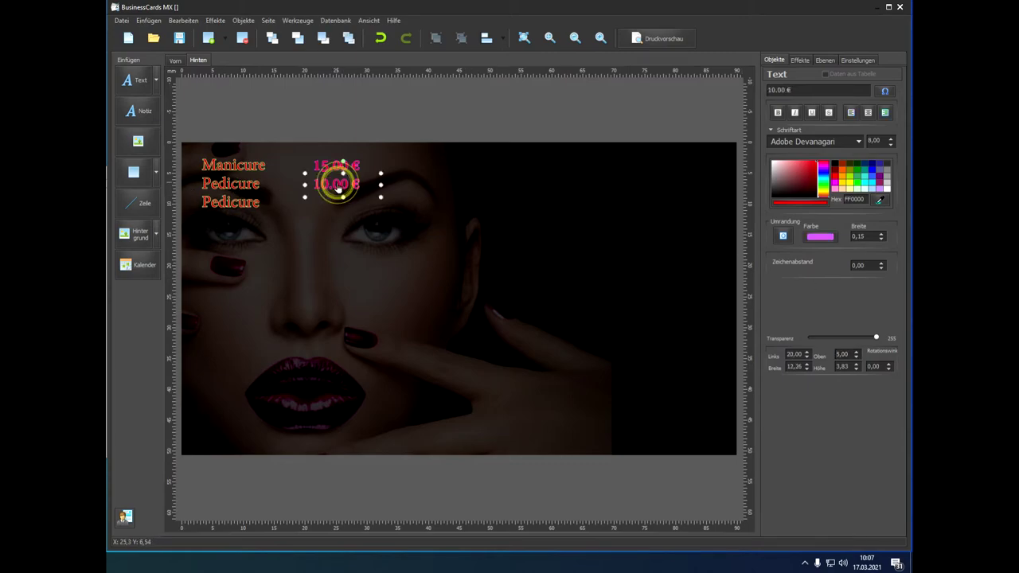
pyautogui.click(338, 218)
pyautogui.hotkey('ctrl', 'v')
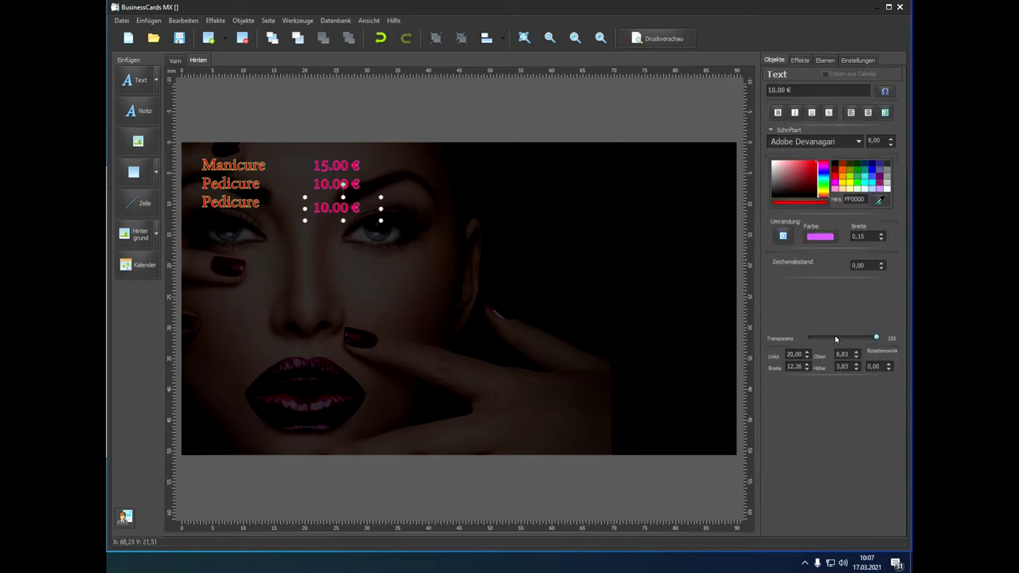
pyautogui.doubleClick(842, 355)
pyautogui.write('8')
pyautogui.press('Return')
# Change the wording of the third service line to "San Pham 3".
pyautogui.click(247, 205)
pyautogui.doubleClick(812, 88)
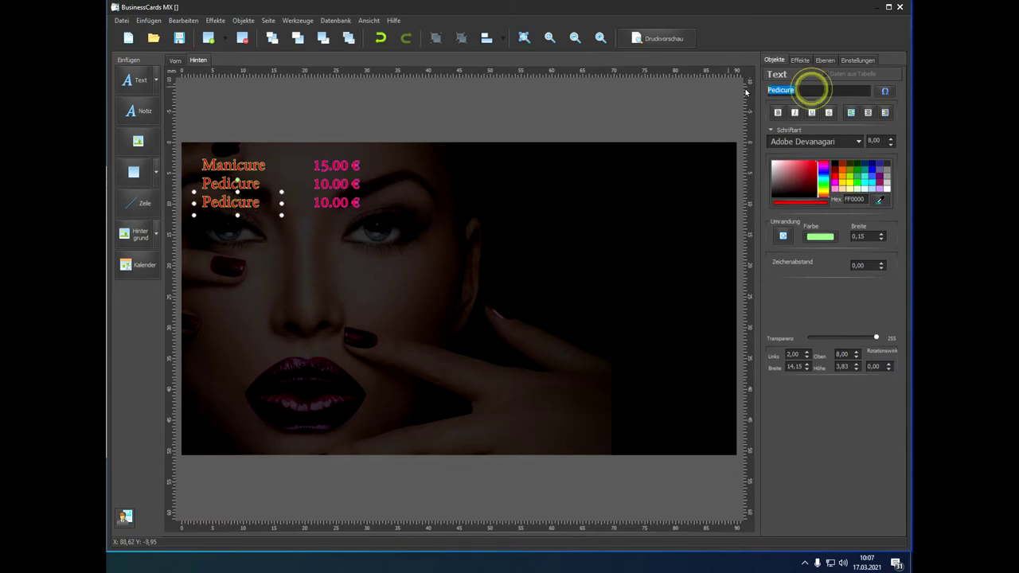
pyautogui.write('San ')
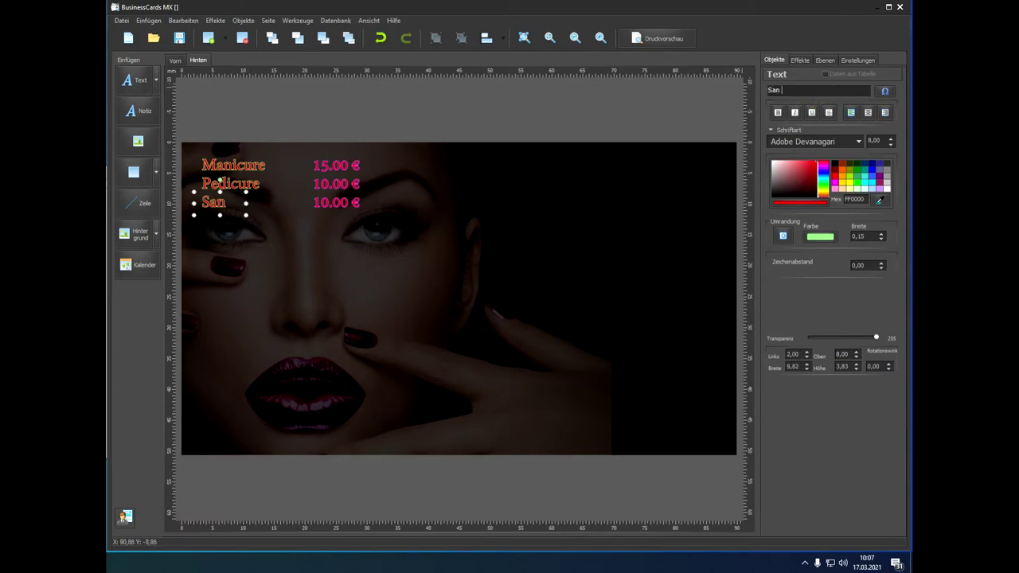
pyautogui.write('Pham 3')
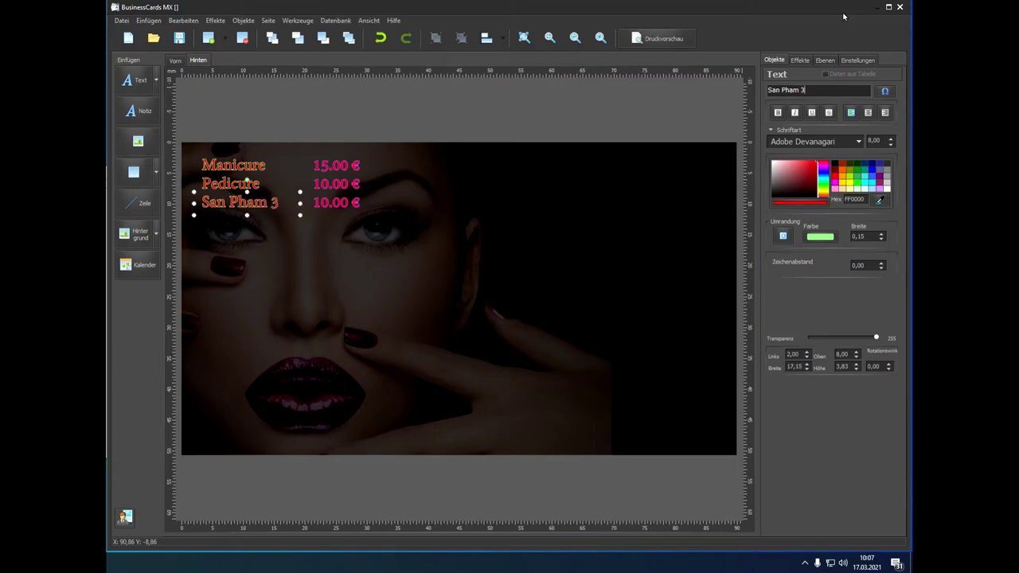
# Change the price on the "San Pham 3" line to "17.00 €".
pyautogui.click(336, 201)
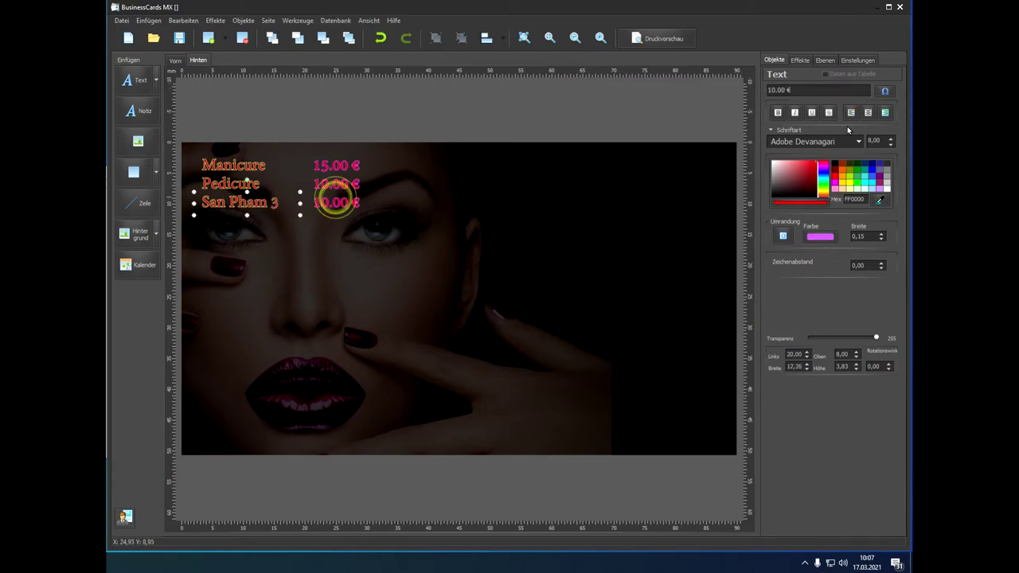
pyautogui.click(774, 92)
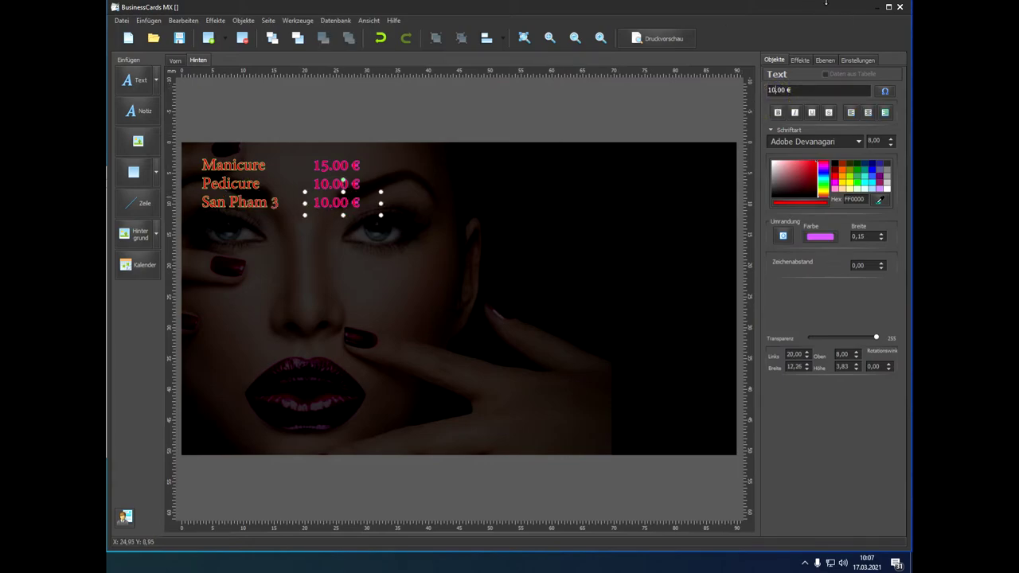
pyautogui.press('BackSpace')
pyautogui.write('7')
pyautogui.click(398, 241)
# Duplicate the "San Pham 3" text as a fourth line and set the copy's top position to 11.00 mm.
pyautogui.click(248, 200)
pyautogui.click(255, 225)
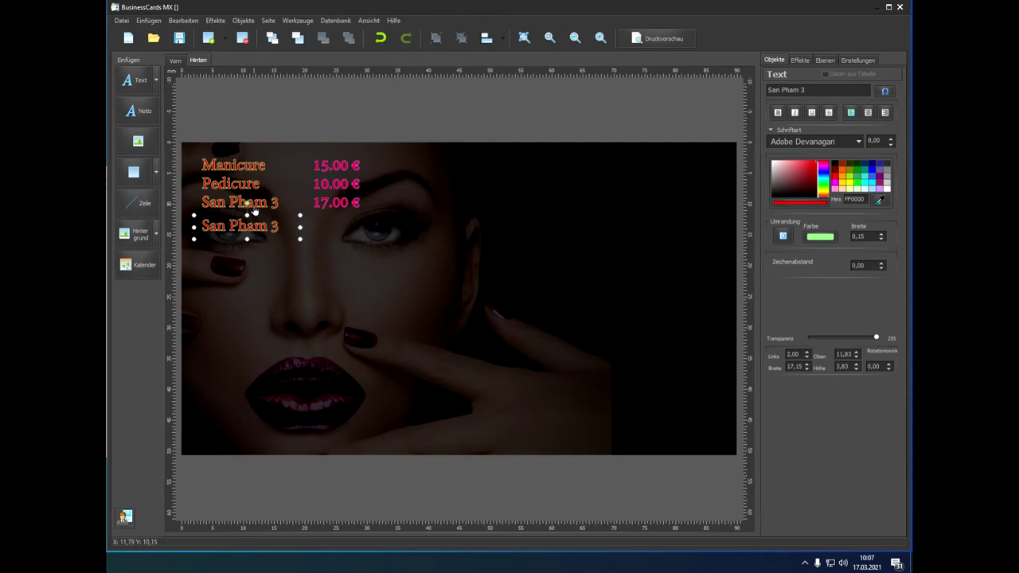
pyautogui.doubleClick(840, 355)
pyautogui.write('11')
pyautogui.press('Return')
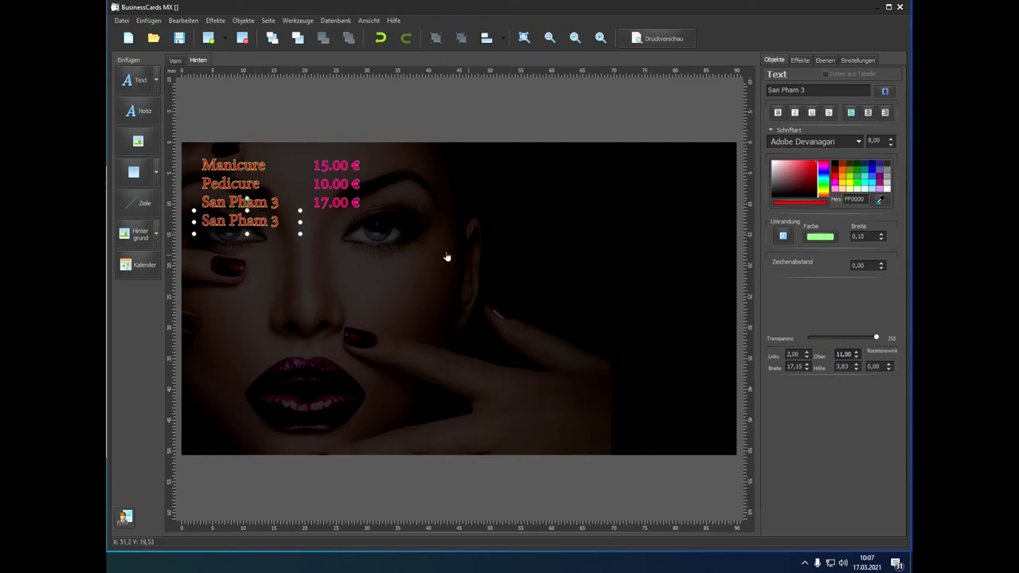
# Duplicate the "17.00 €" price onto the fourth line and set the copy's top position to 11.00 mm.
pyautogui.click(332, 200)
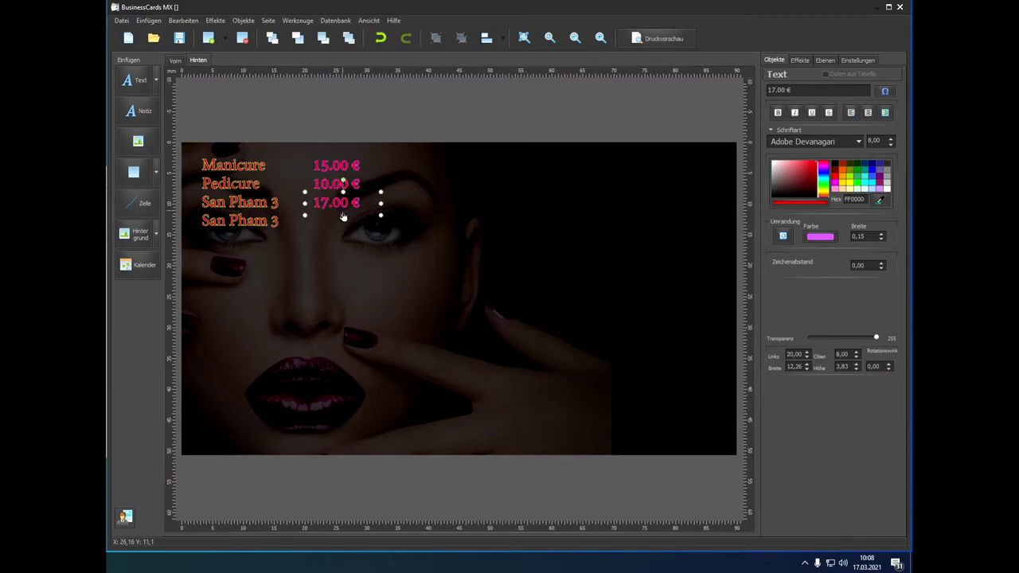
pyautogui.click(354, 236)
pyautogui.hotkey('ctrl', 'v')
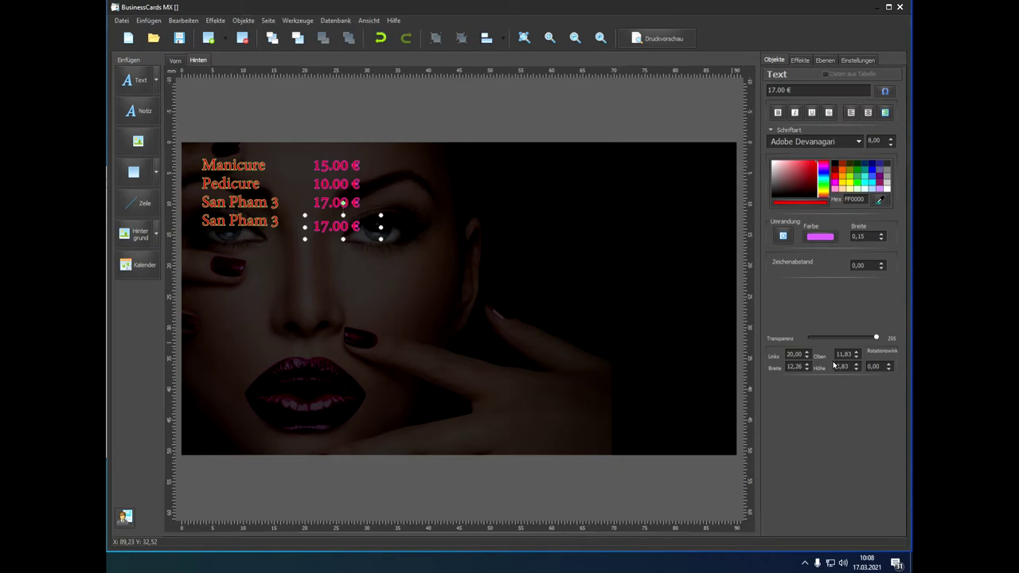
pyautogui.doubleClick(841, 354)
pyautogui.press('Return')
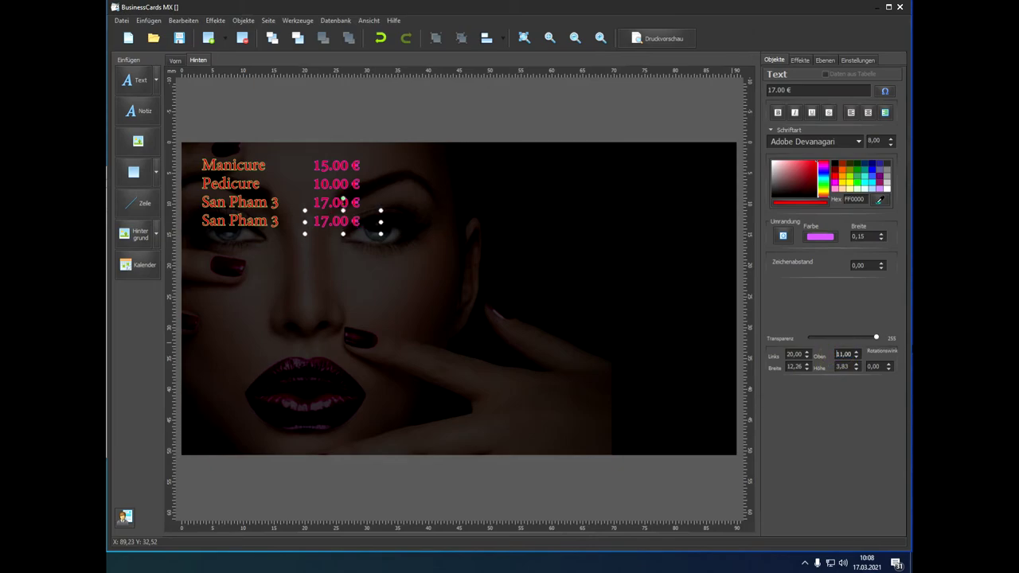
# Change the fourth line's service text to "San Pham 4" and its price to "25.00 €".
pyautogui.click(253, 219)
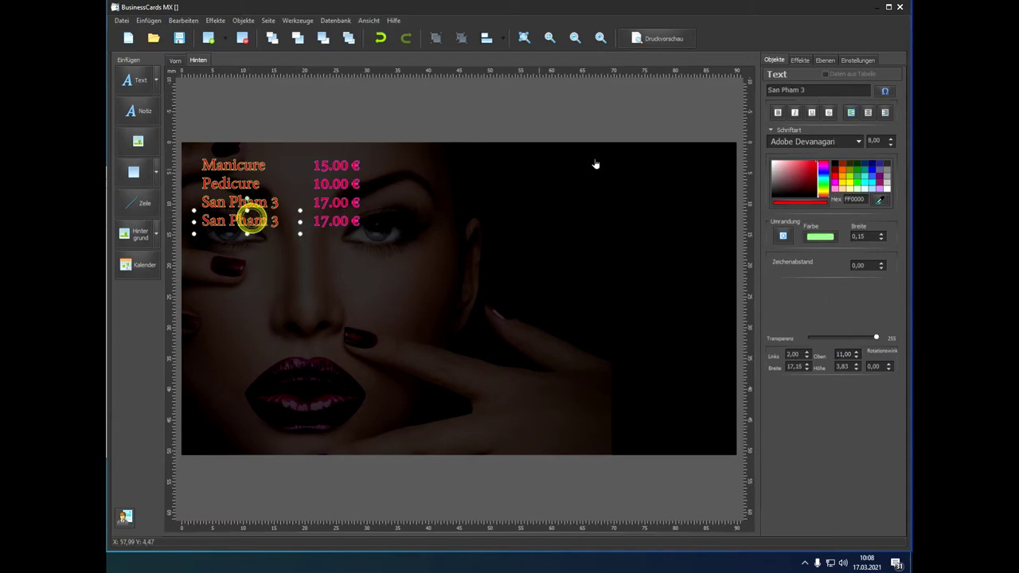
pyautogui.click(831, 88)
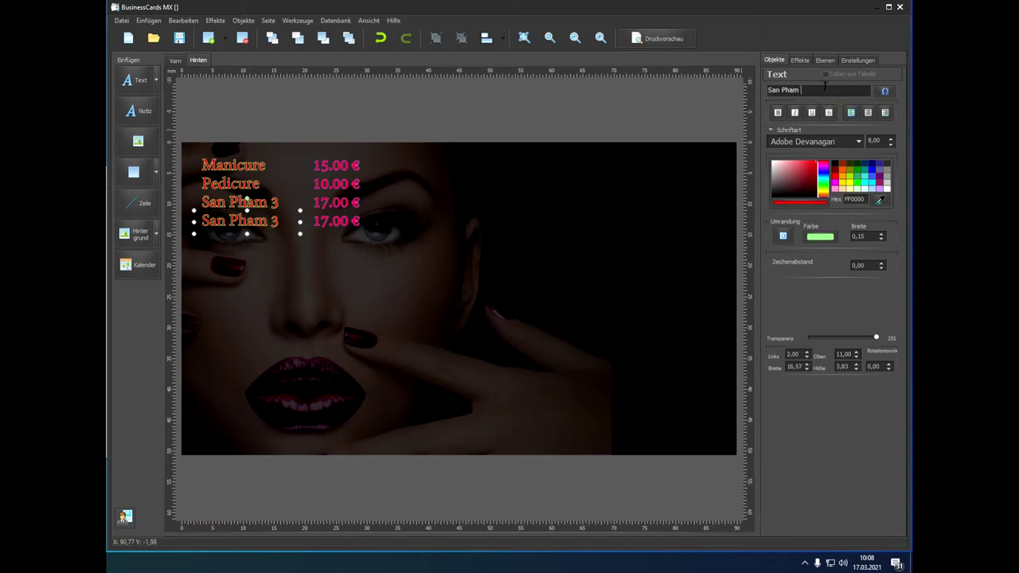
pyautogui.click(329, 221)
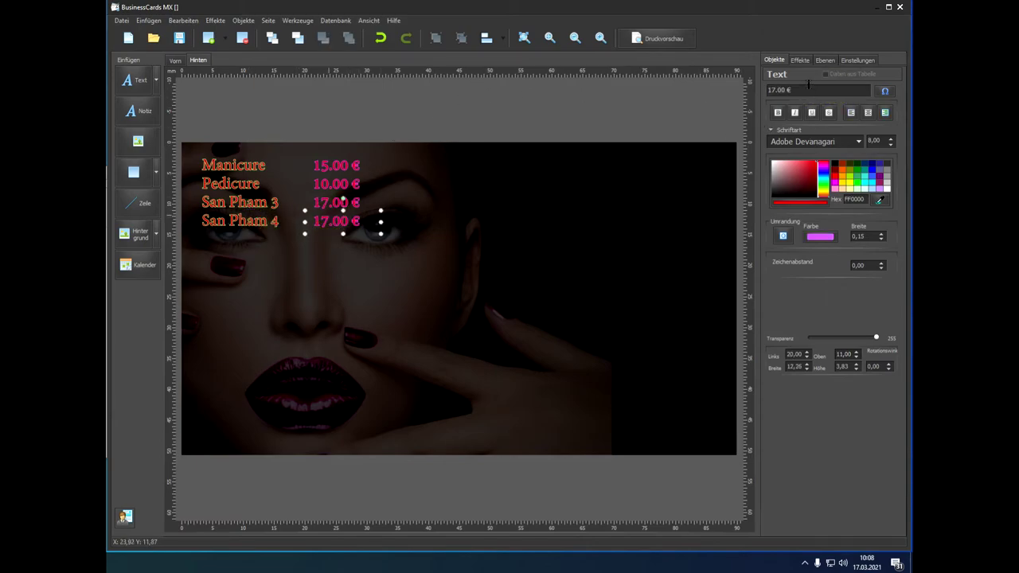
pyautogui.click(774, 90)
pyautogui.press('BackSpace')
pyautogui.press('BackSpace')
pyautogui.write('25')
pyautogui.click(517, 318)
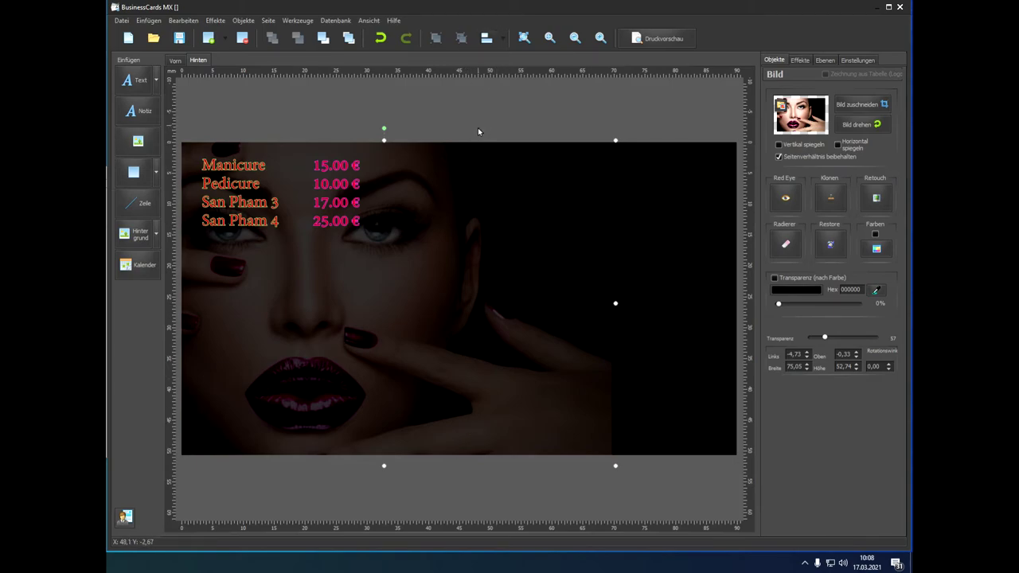
# Export the card's front side at 600 DPI to the Desktop as a JPEG named "mat truoc".
pyautogui.click(175, 62)
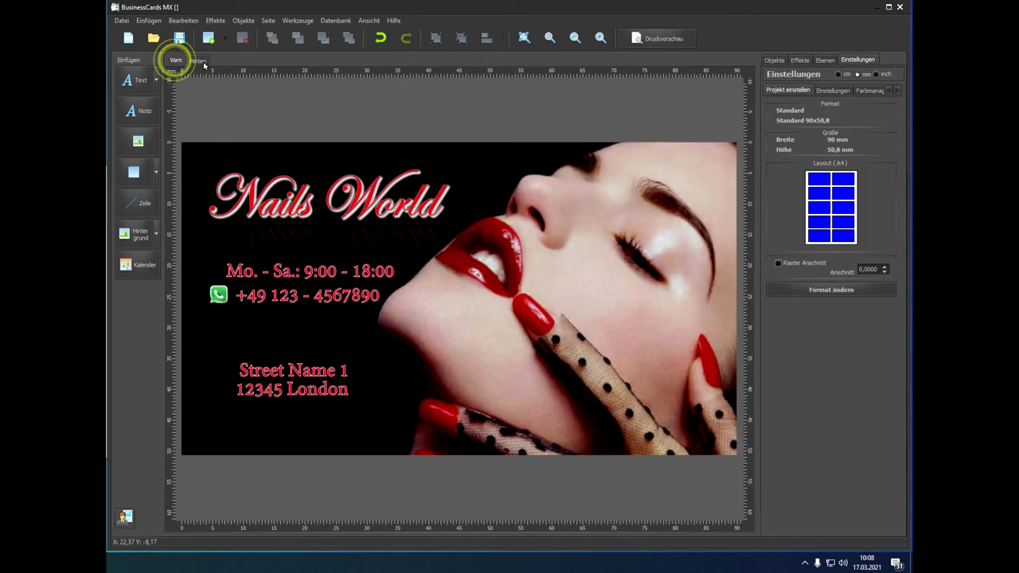
pyautogui.click(121, 20)
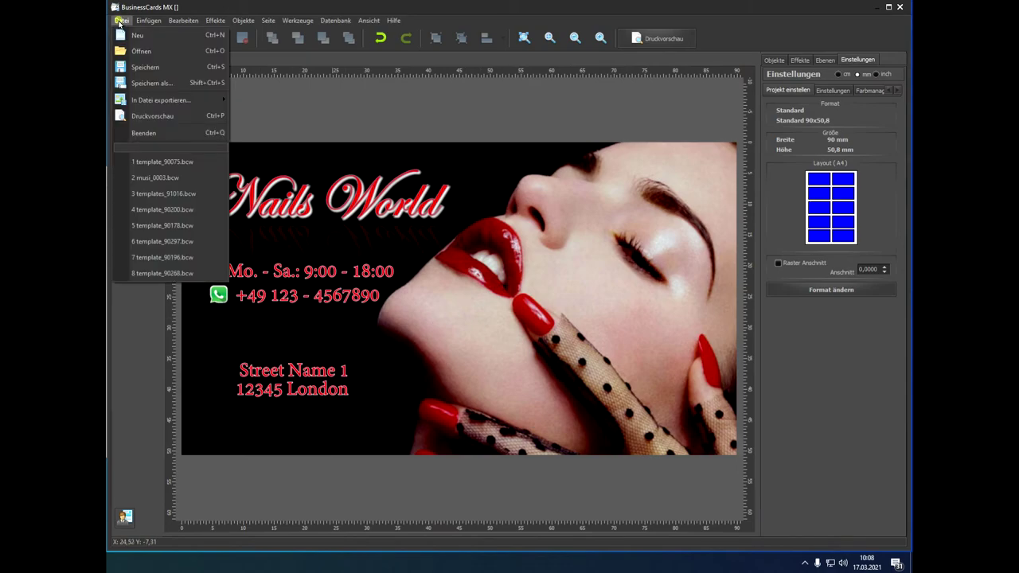
pyautogui.click(197, 102)
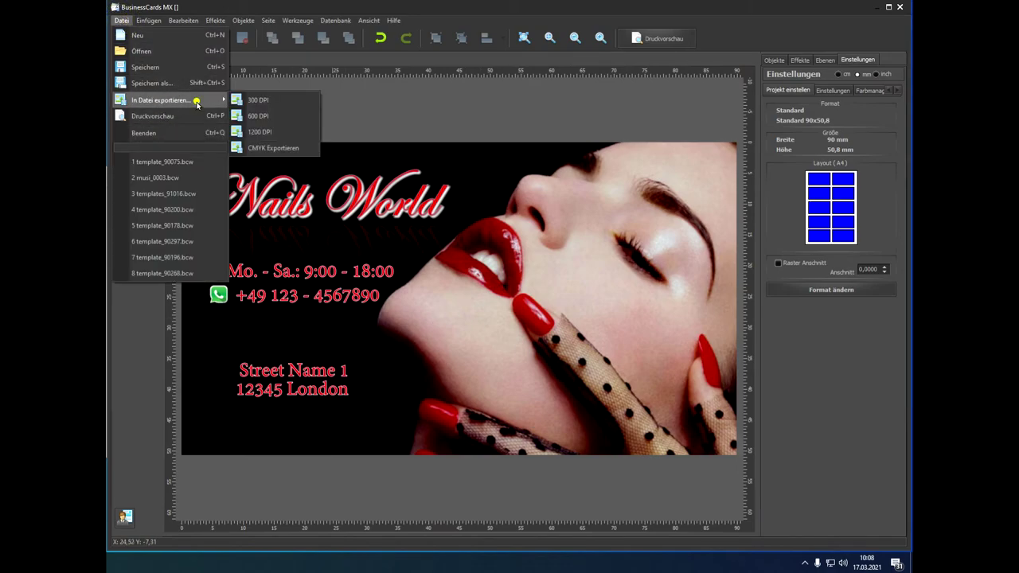
pyautogui.click(282, 120)
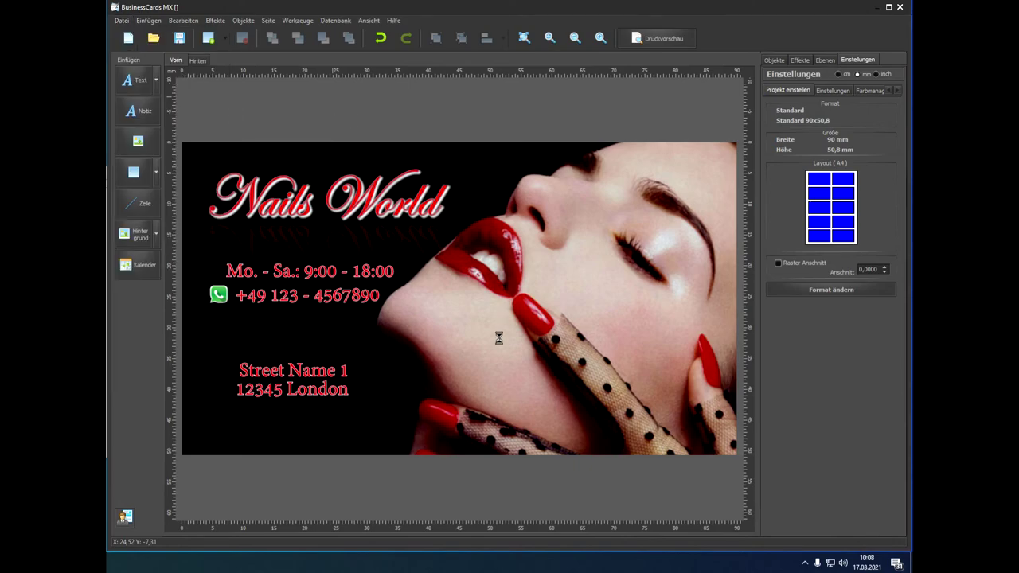
pyautogui.click(376, 351)
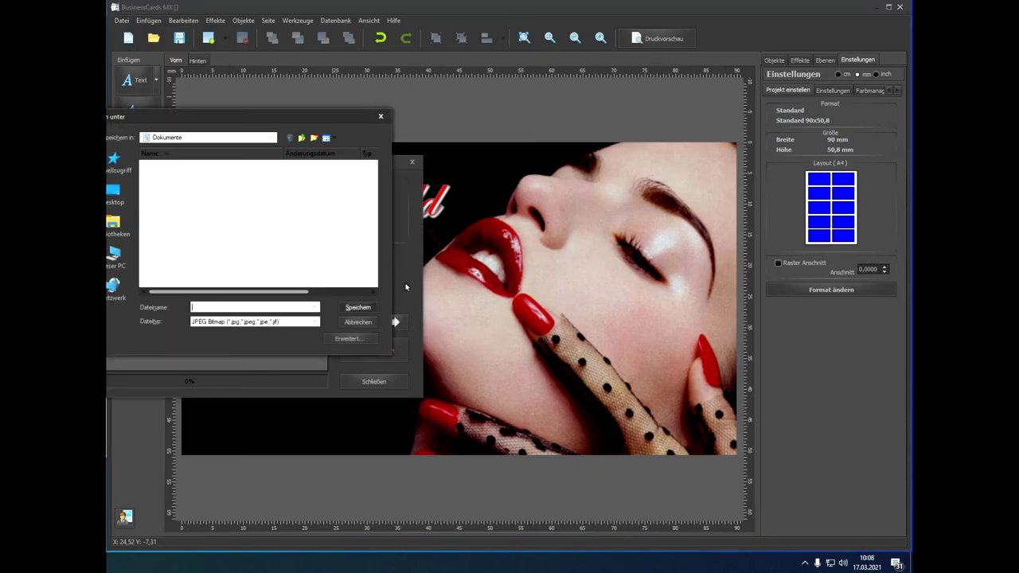
pyautogui.click(115, 195)
pyautogui.click(242, 304)
pyautogui.write('mat truoc')
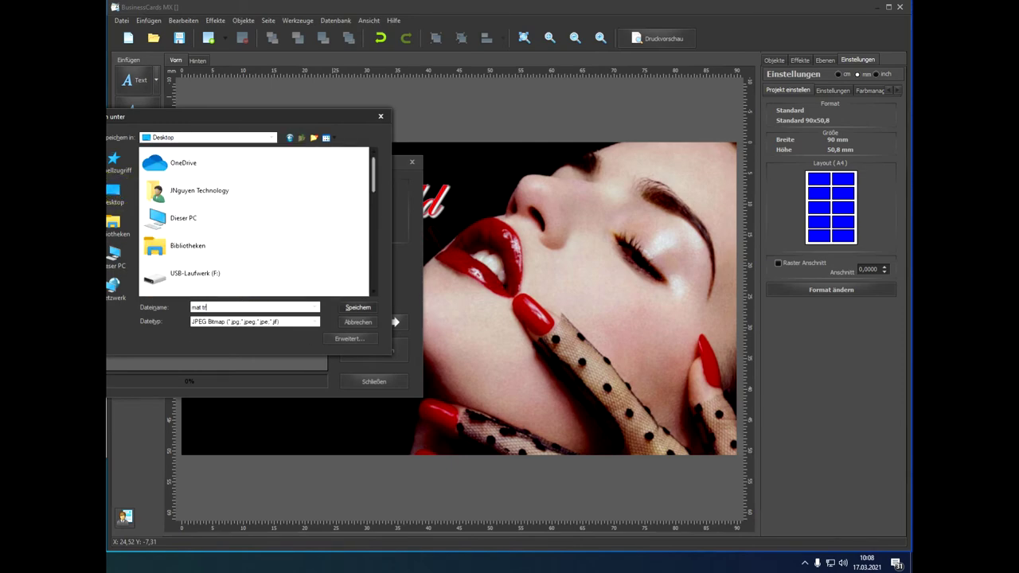
pyautogui.click(358, 308)
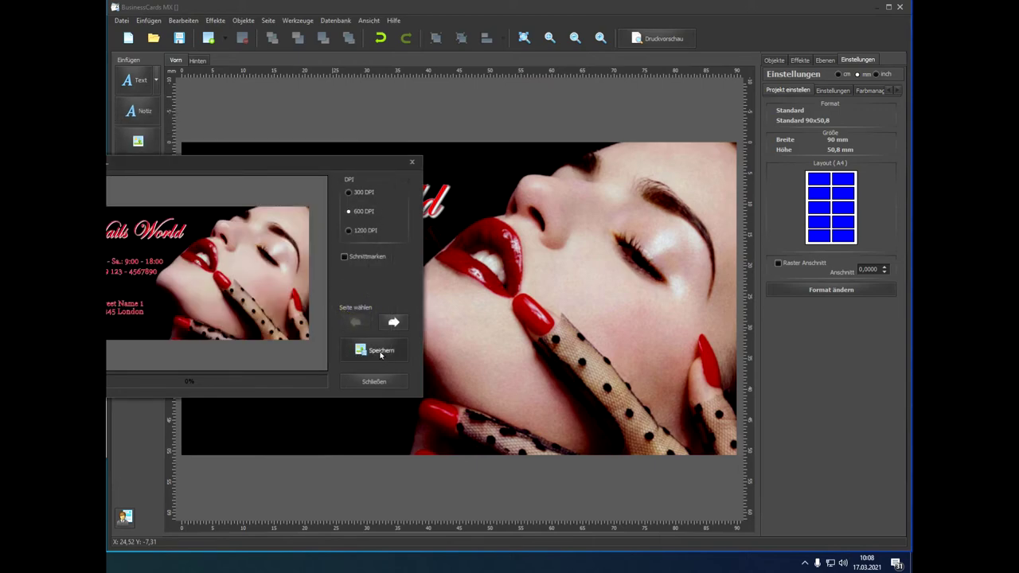
# Export the card's back side as a JPEG named "mat sau" and close the export dialog.
pyautogui.click(392, 322)
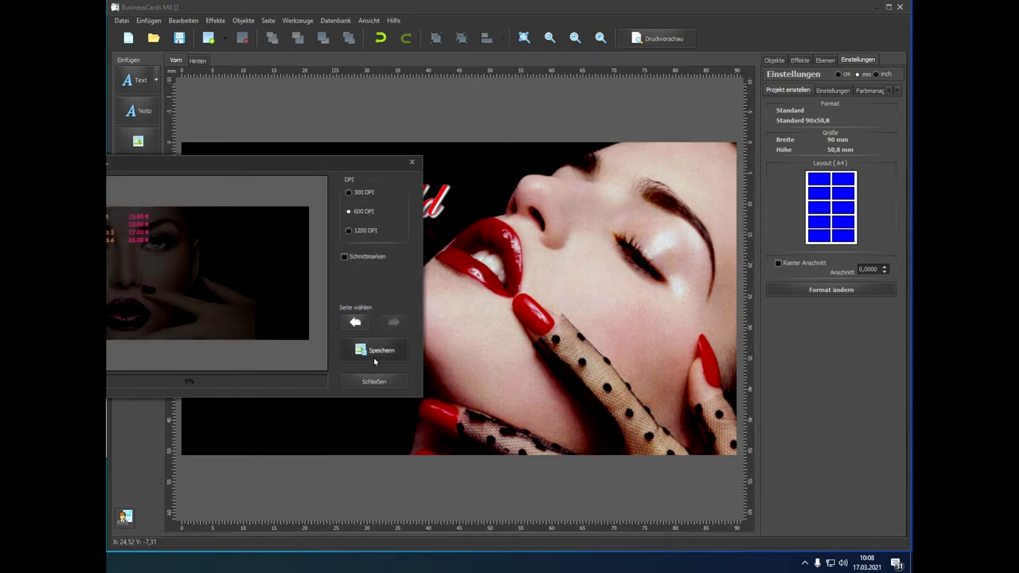
pyautogui.click(371, 351)
pyautogui.write('mat sau')
pyautogui.press('Return')
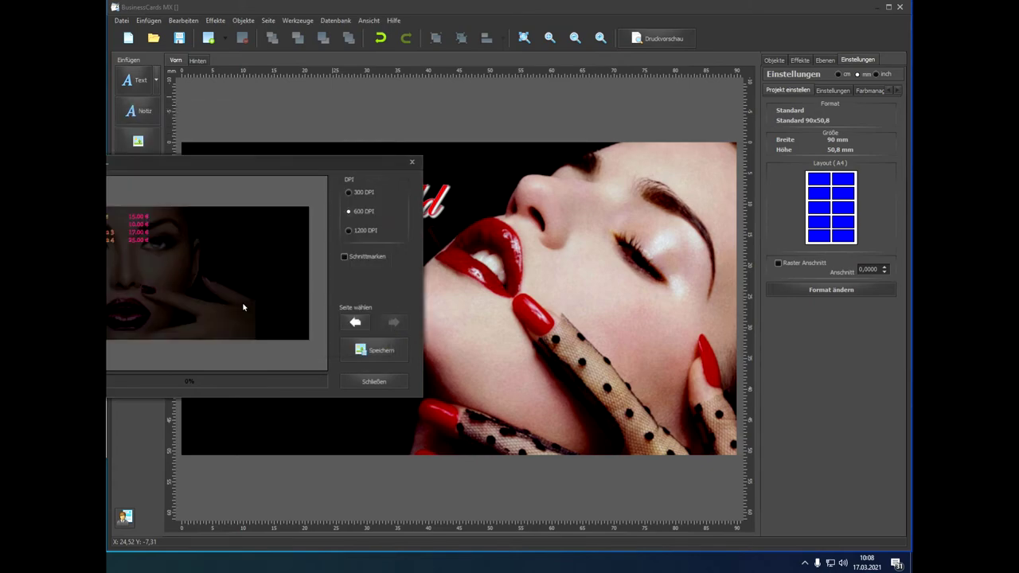
pyautogui.click(360, 381)
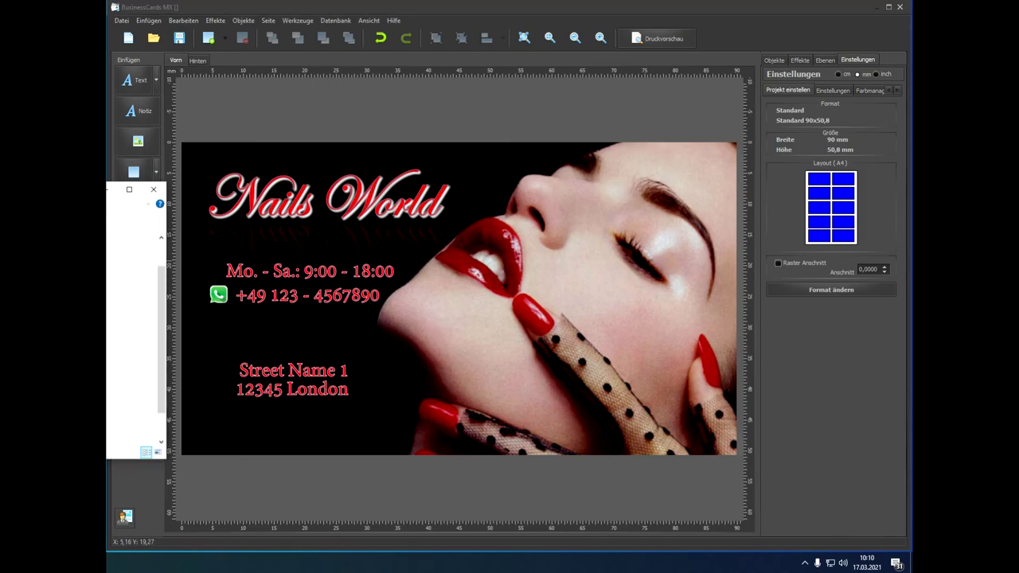
# Move the Desktop folder window fully into view and look through it for the exported card images.
pyautogui.moveTo(106, 193); pyautogui.dragTo(576, 159)
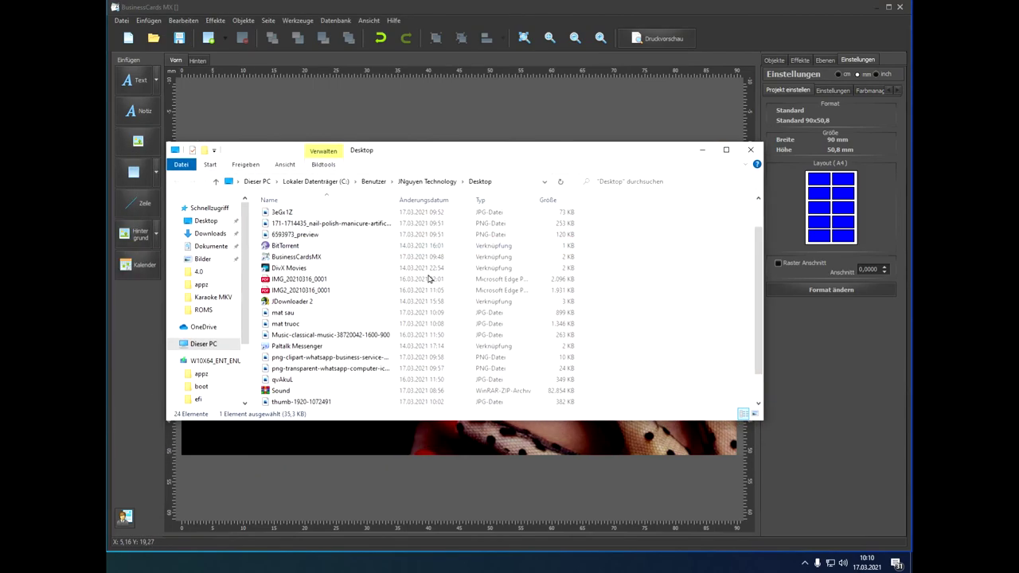
pyautogui.scroll(-1, 303, 390)
pyautogui.scroll(1, 302, 390)
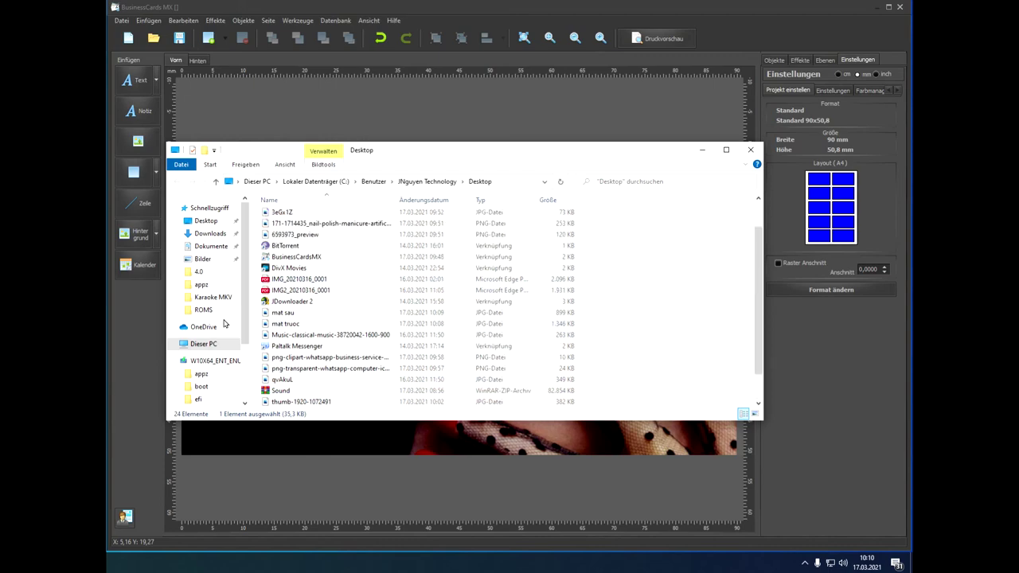
# Open the print folder inside work > Love Ur Nails on the W10X64_ENT_ENU_JAN2021 (D:) drive.
pyautogui.click(205, 364)
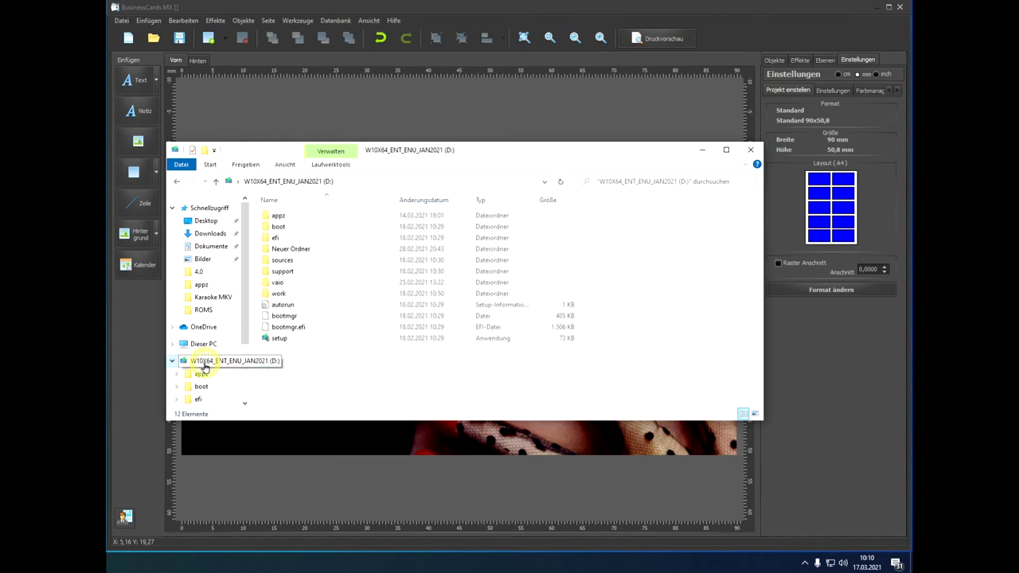
pyautogui.doubleClick(284, 294)
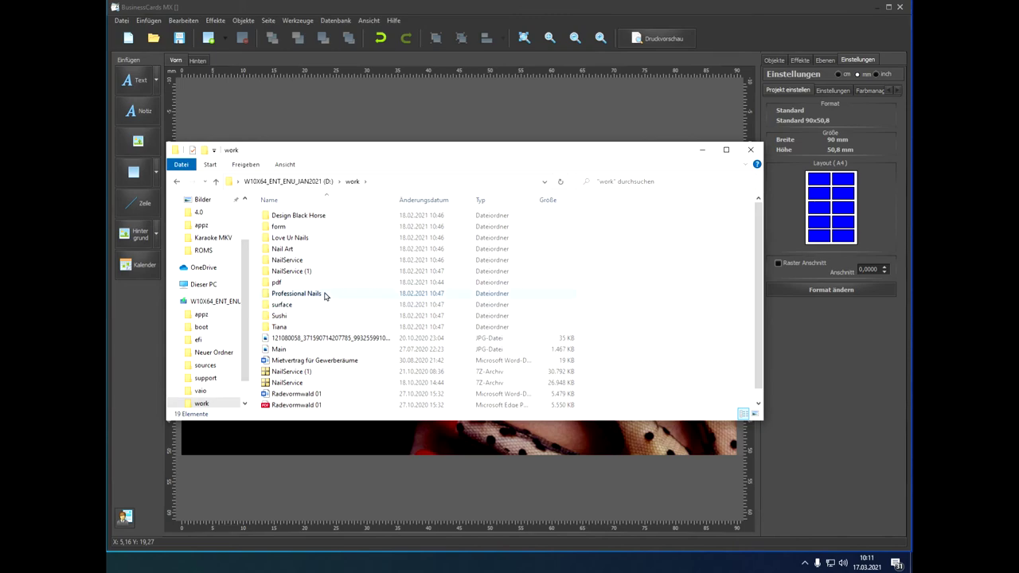
pyautogui.doubleClick(329, 238)
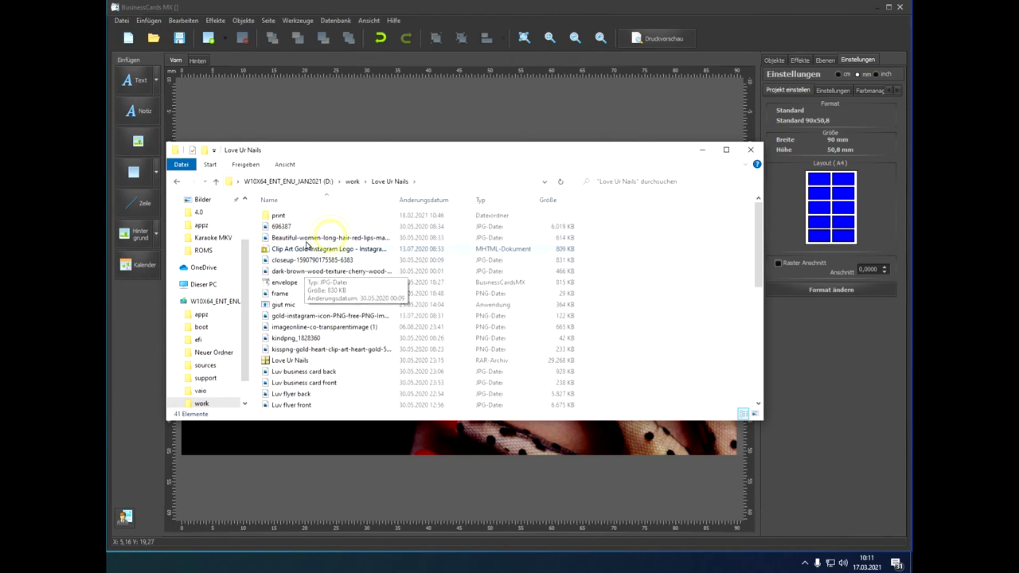
pyautogui.doubleClick(309, 215)
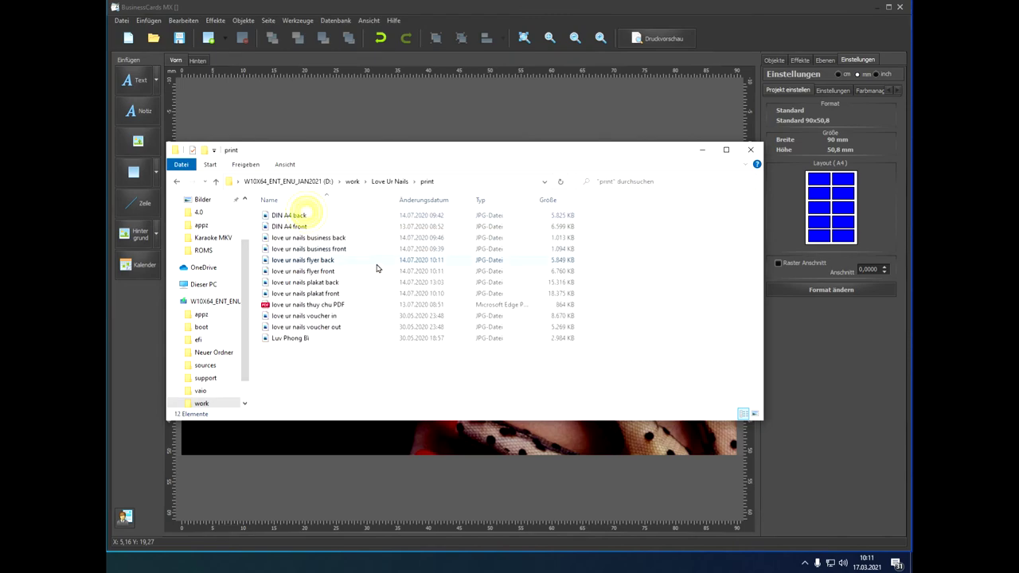
# Open the "DIN A4 back" image, rotate it upright, dismiss the import notice and close the image viewer.
pyautogui.doubleClick(327, 216)
pyautogui.click(273, 215)
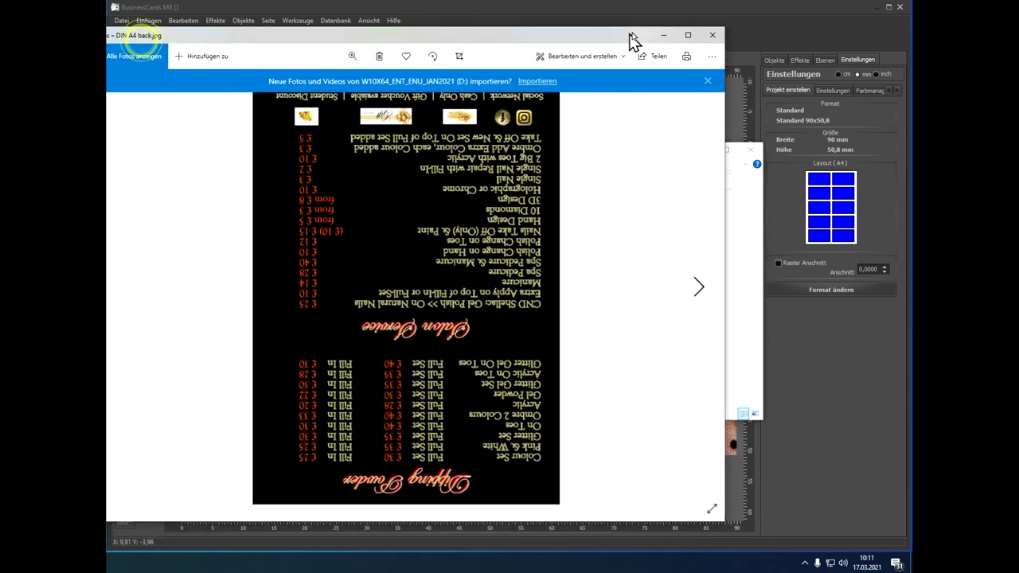
pyautogui.click(464, 43)
pyautogui.click(465, 43)
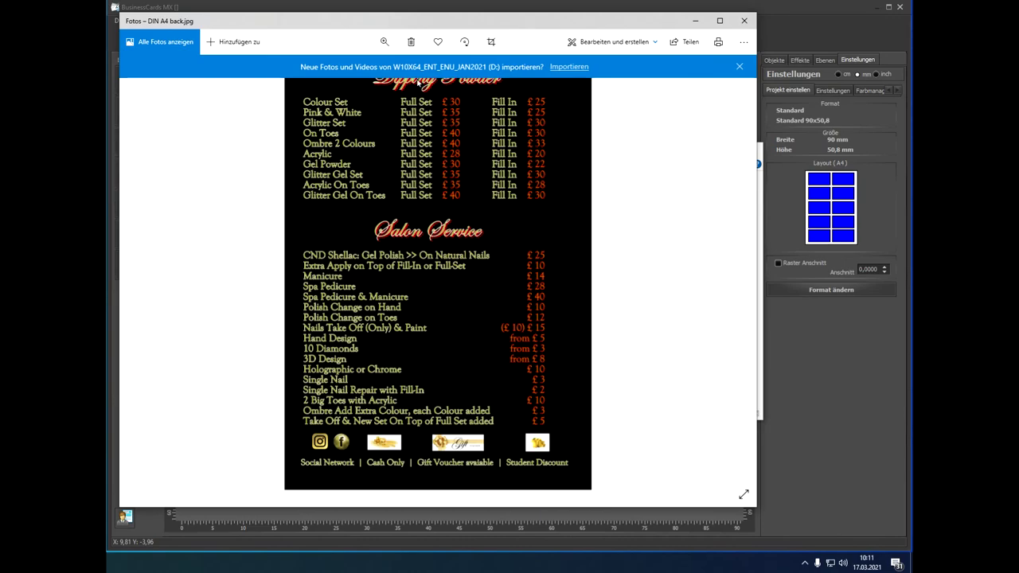
pyautogui.click(740, 66)
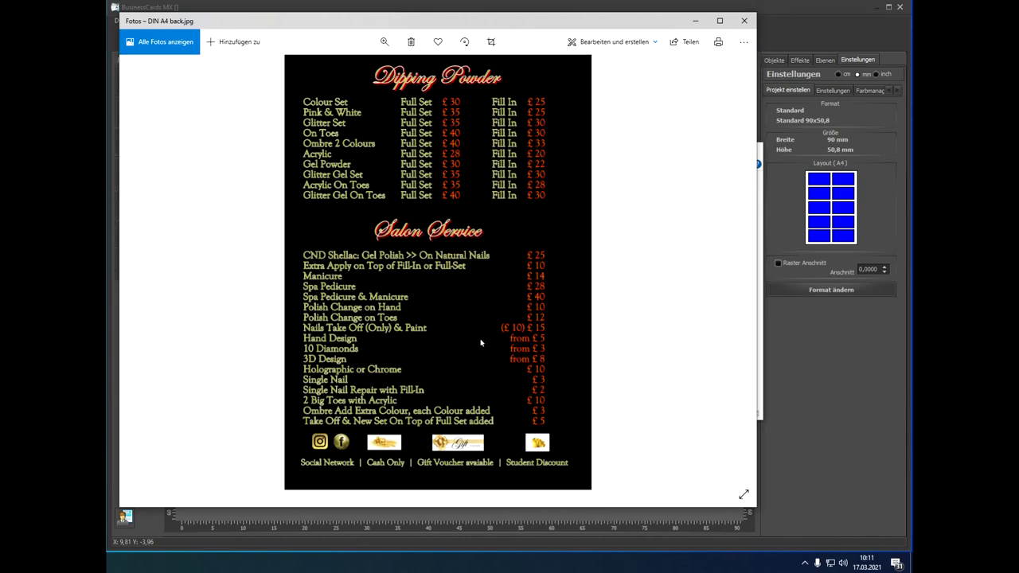
pyautogui.click(744, 20)
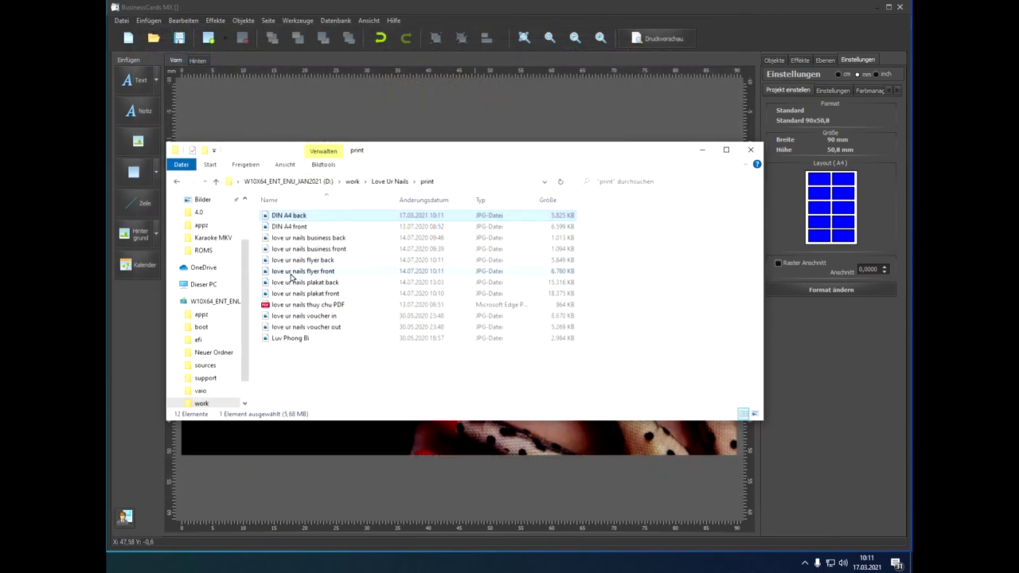
# View the "DIN A4 front" image and compare the "love ur nails business back" and "love ur nails business front" card designs.
pyautogui.doubleClick(292, 226)
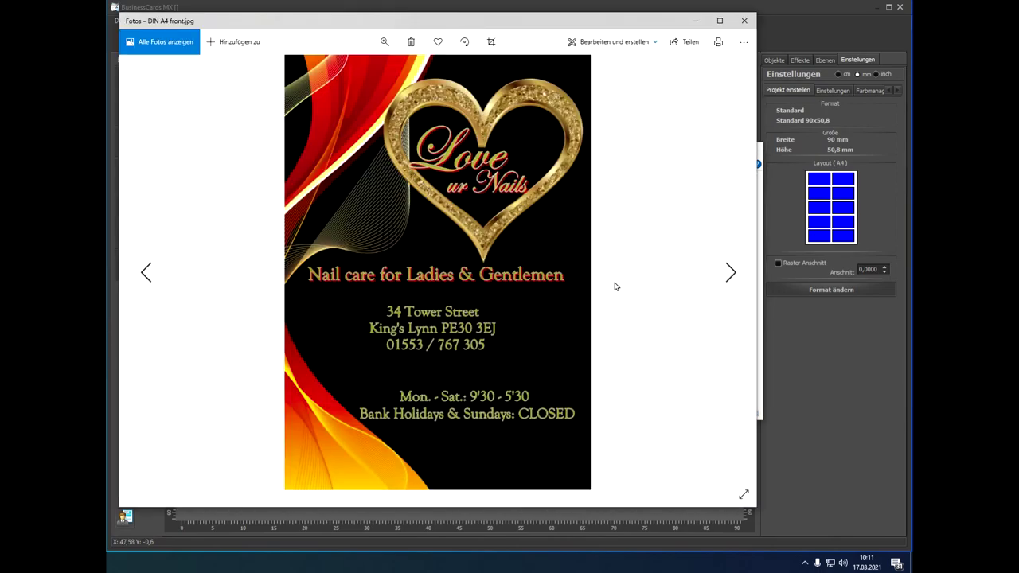
pyautogui.click(744, 22)
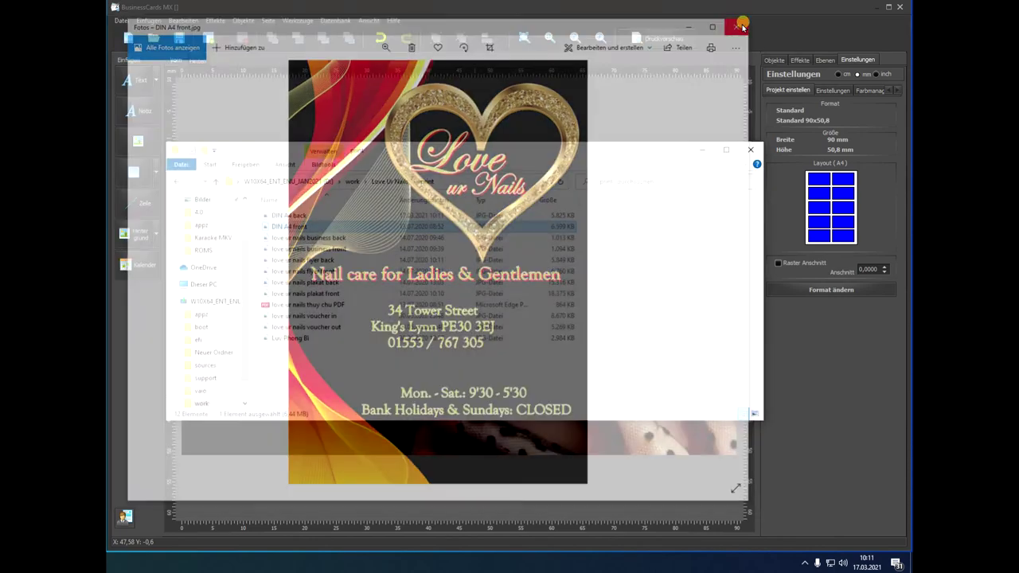
pyautogui.doubleClick(335, 237)
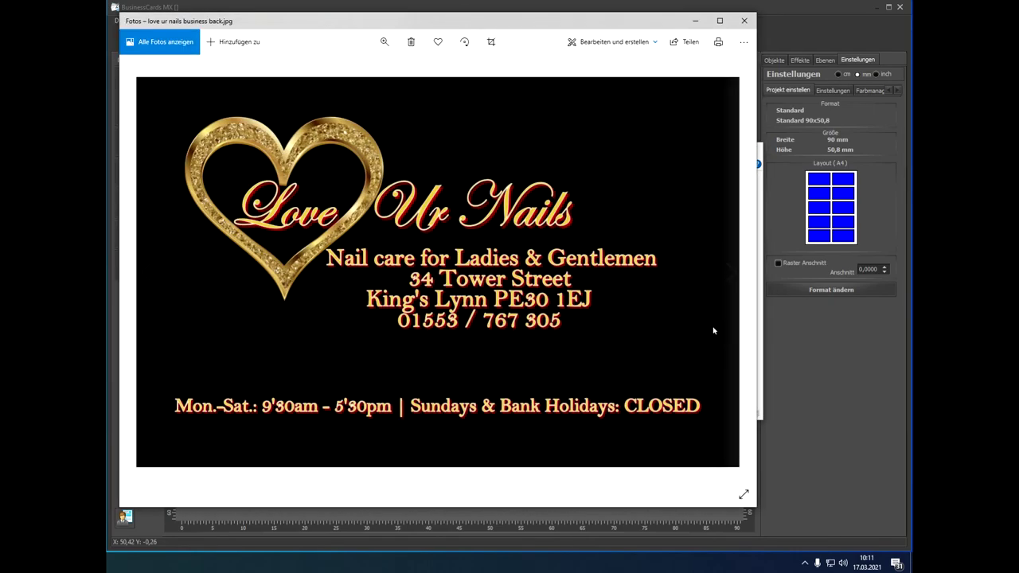
pyautogui.click(728, 273)
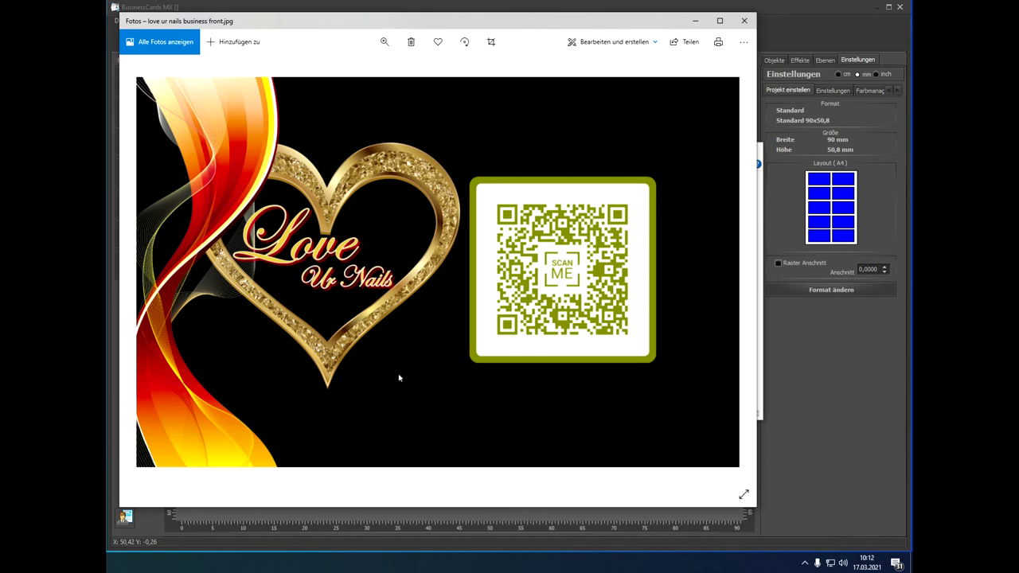
pyautogui.click(730, 270)
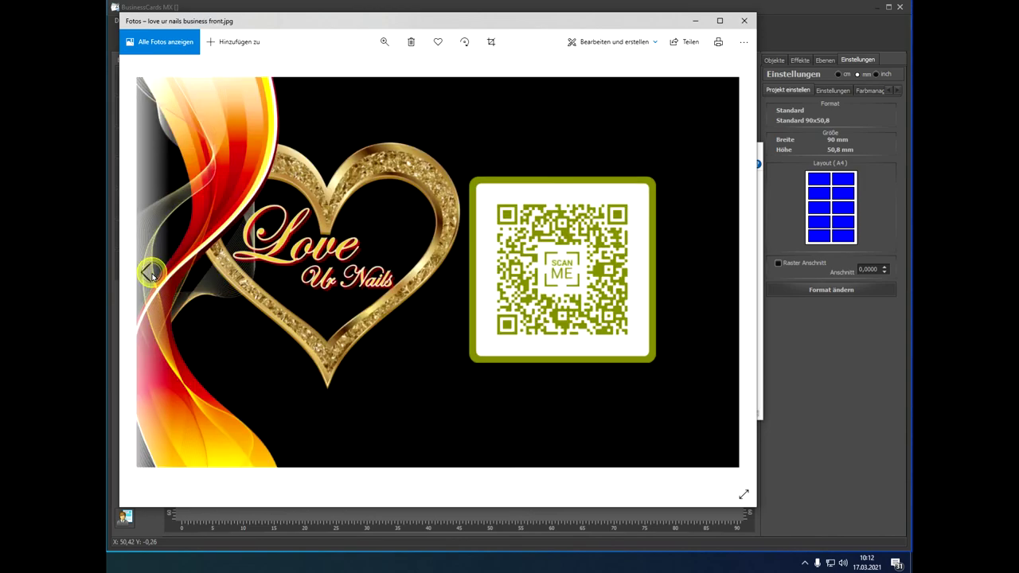
pyautogui.click(154, 274)
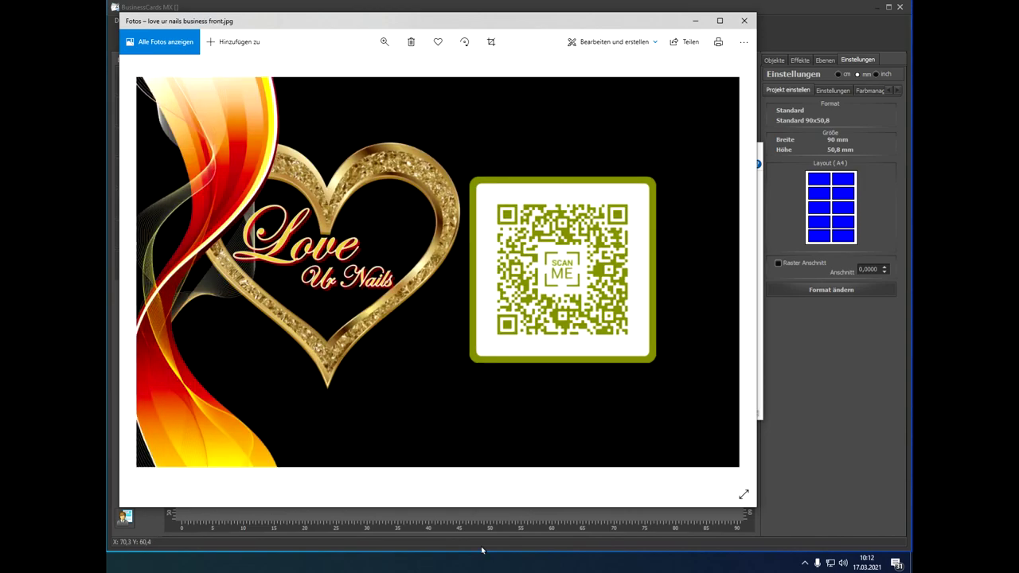
# View the "love ur nails flyer back" image, close the viewer and minimise the folder window to return to the business card.
pyautogui.moveTo(732, 230)
pyautogui.click(733, 270)
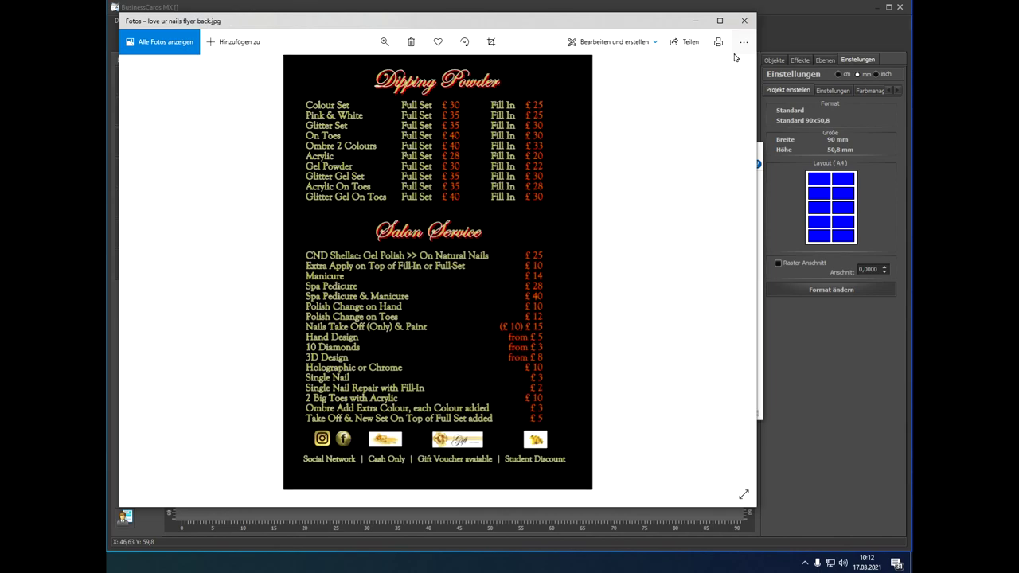
pyautogui.click(745, 18)
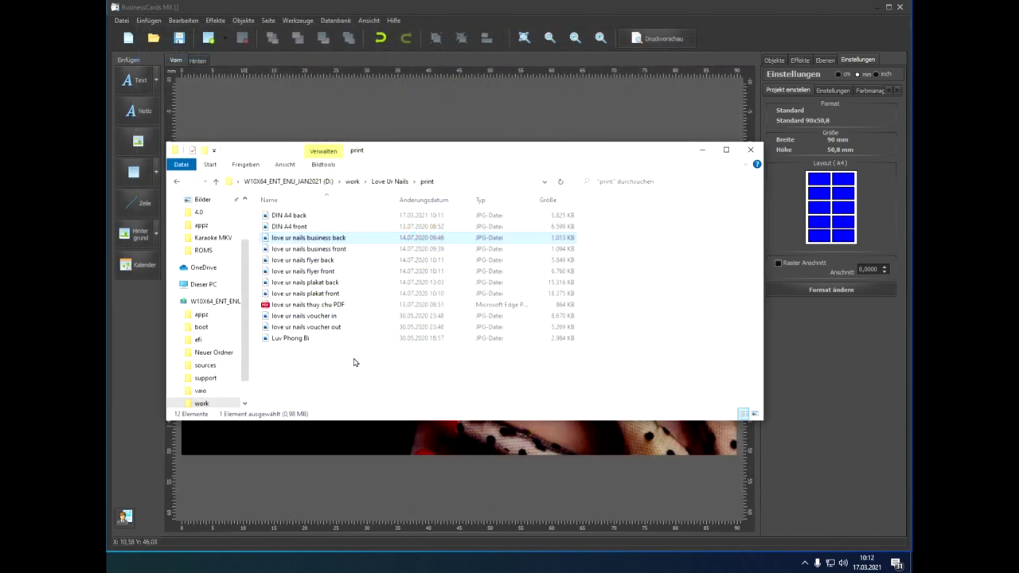
pyautogui.click(702, 148)
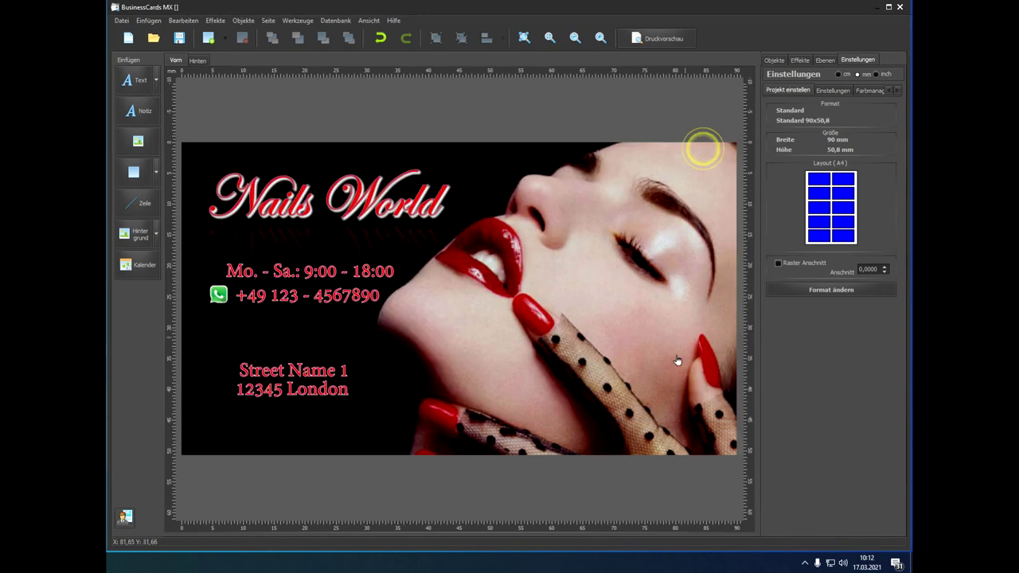